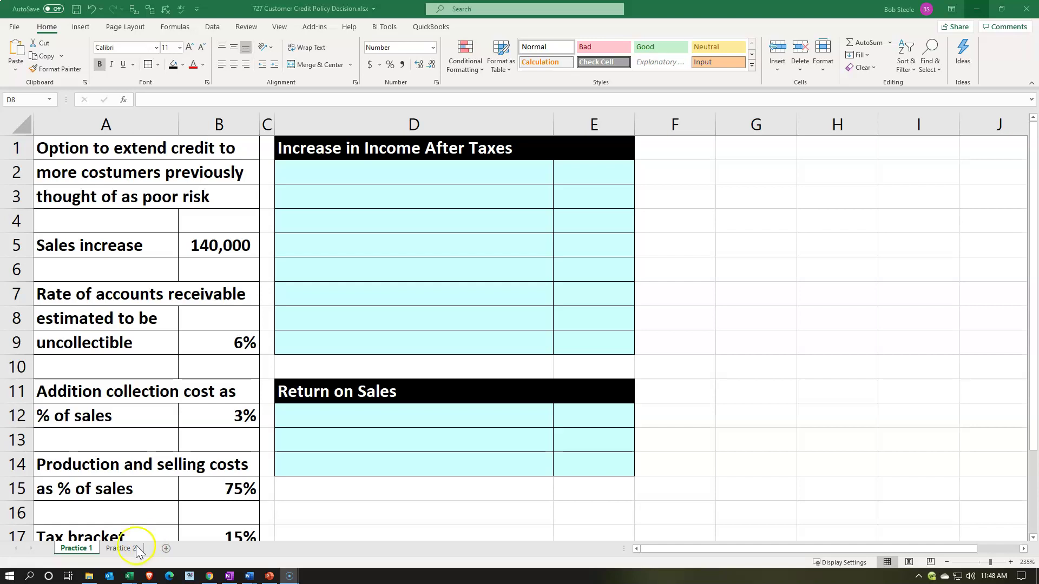
Step: Look over the Practice 2 problem sheet and return to the Practice 1 sheet
{"action": "left_click", "coordinate": [136, 551]}
{"action": "left_click", "coordinate": [135, 551]}
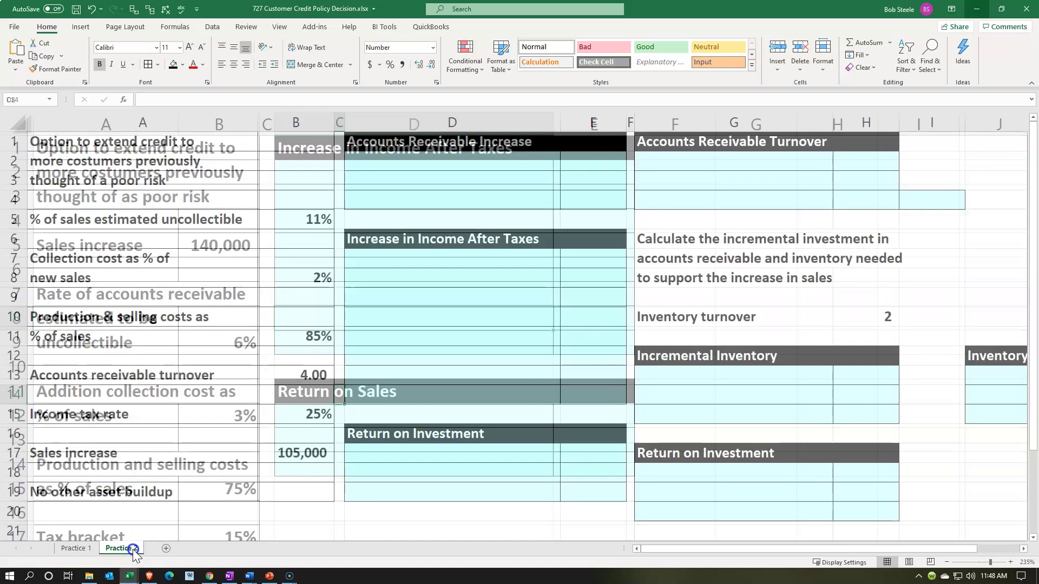
{"action": "left_click", "coordinate": [342, 389]}
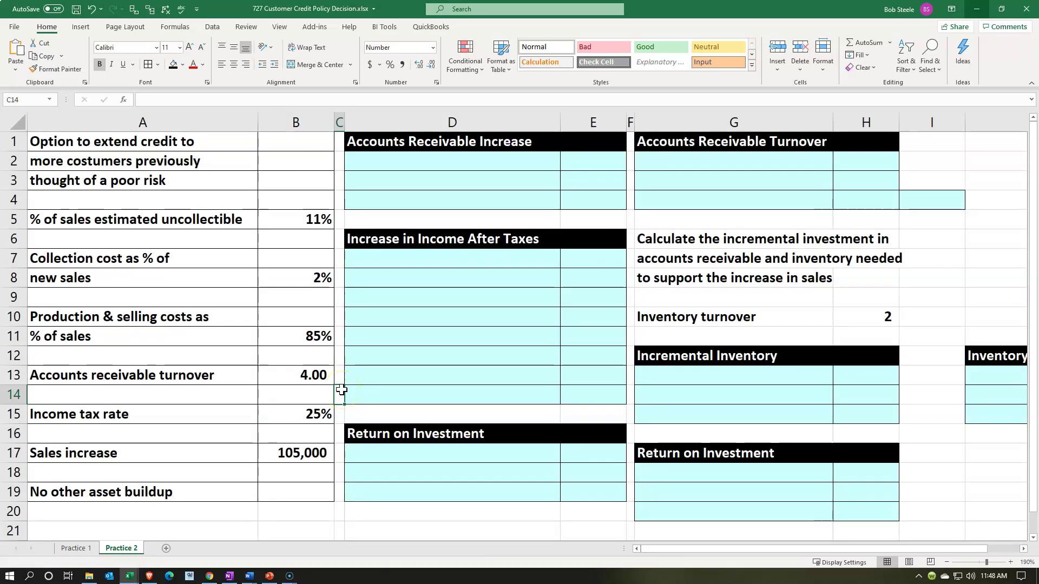
{"action": "left_click", "coordinate": [76, 548]}
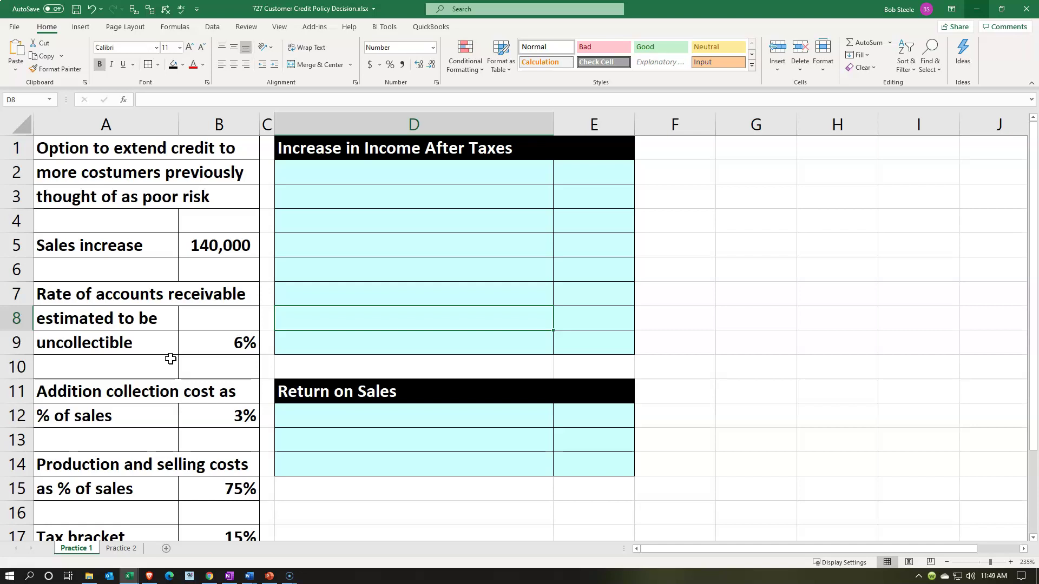
Step: Review the Practice 1 assumptions in columns A and B, covering sales increase, uncollectible rate, collection cost, production and selling costs, and tax bracket
{"action": "left_click", "coordinate": [171, 358]}
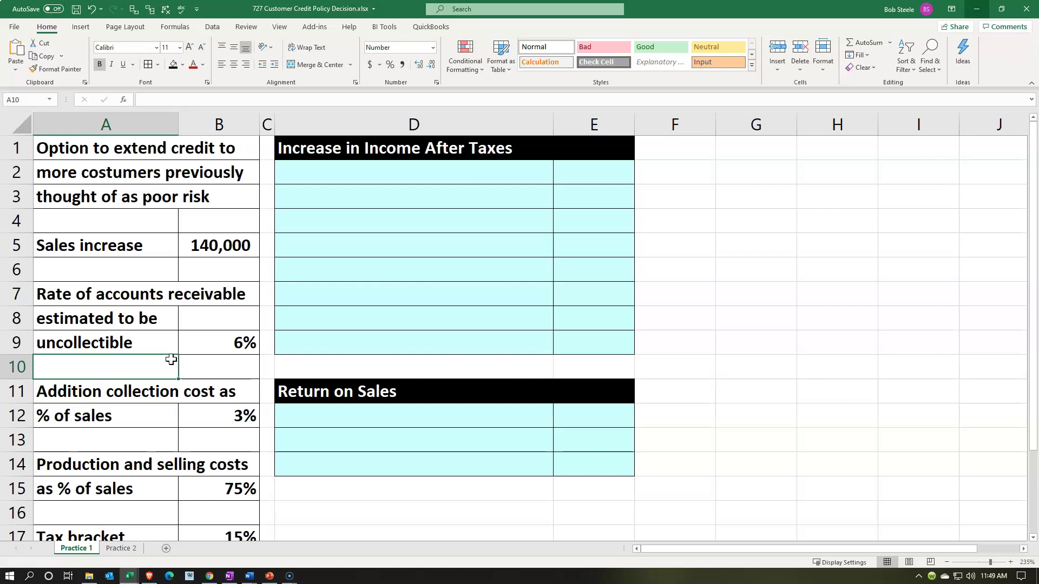
{"action": "left_click", "coordinate": [158, 364]}
{"action": "left_click", "coordinate": [135, 271]}
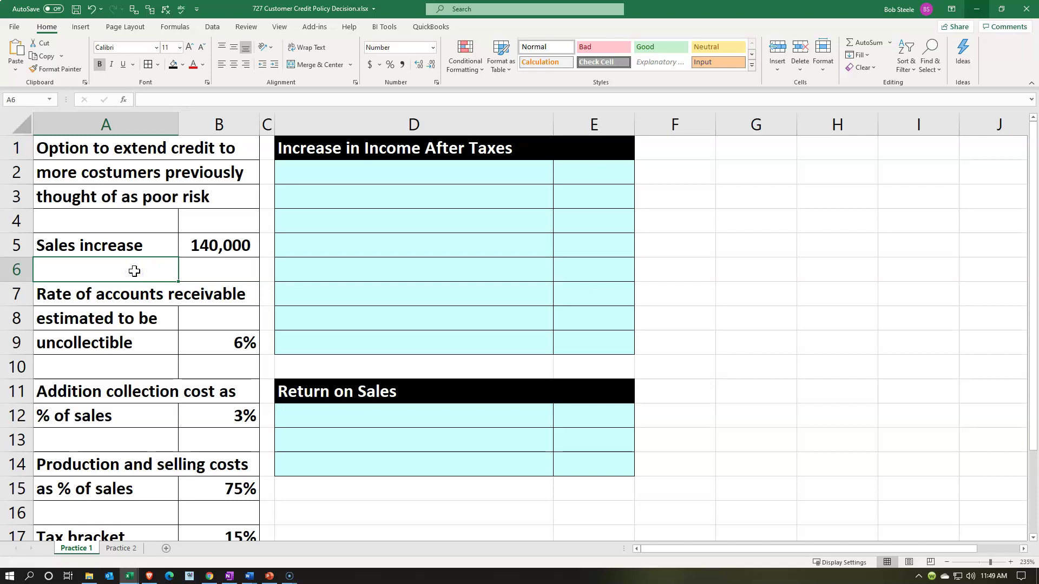
{"action": "key", "text": "Up"}
{"action": "key", "text": "Right"}
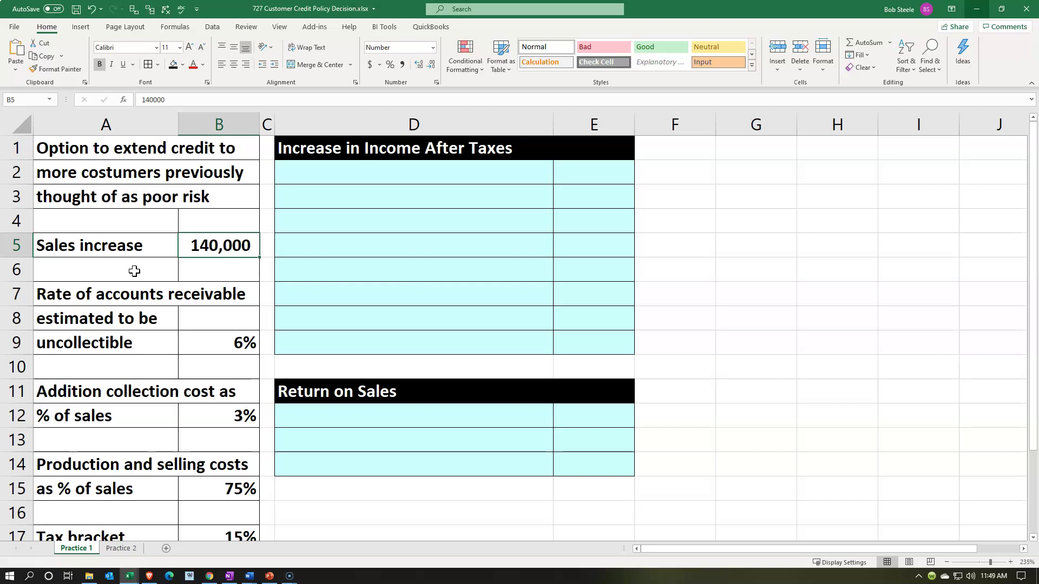
{"action": "left_click", "coordinate": [184, 263]}
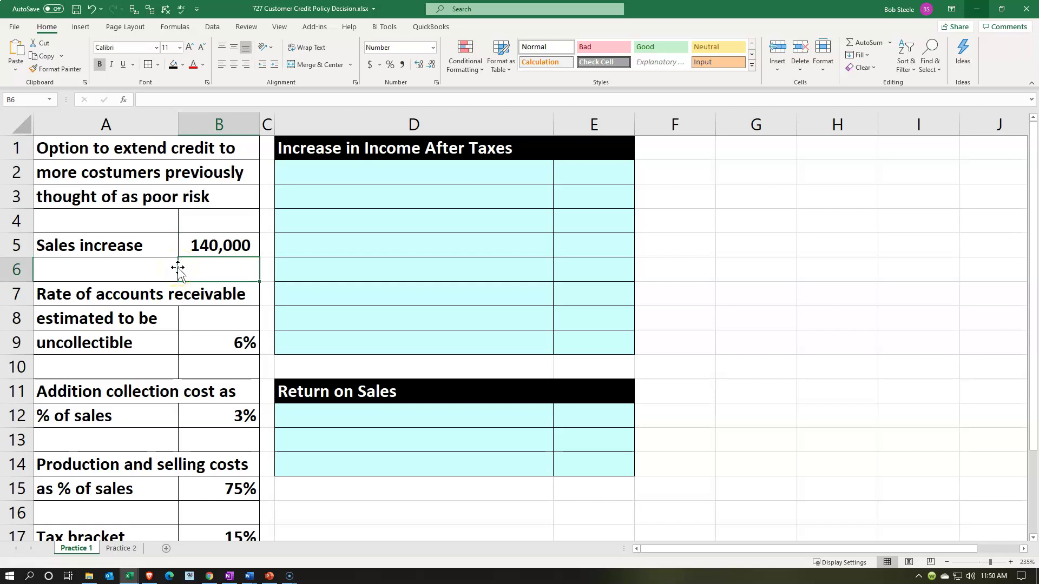
{"action": "left_click", "coordinate": [186, 246]}
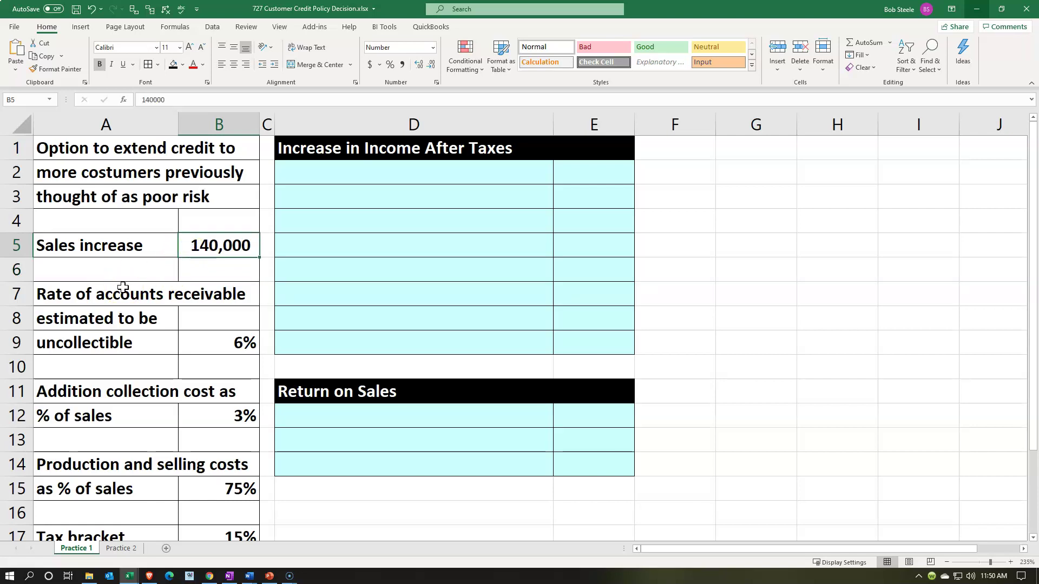
{"action": "key", "text": "Down"}
{"action": "key", "text": "Down"}
{"action": "key", "text": "Down"}
{"action": "key", "text": "Down"}
{"action": "key", "text": "Down"}
{"action": "key", "text": "Down"}
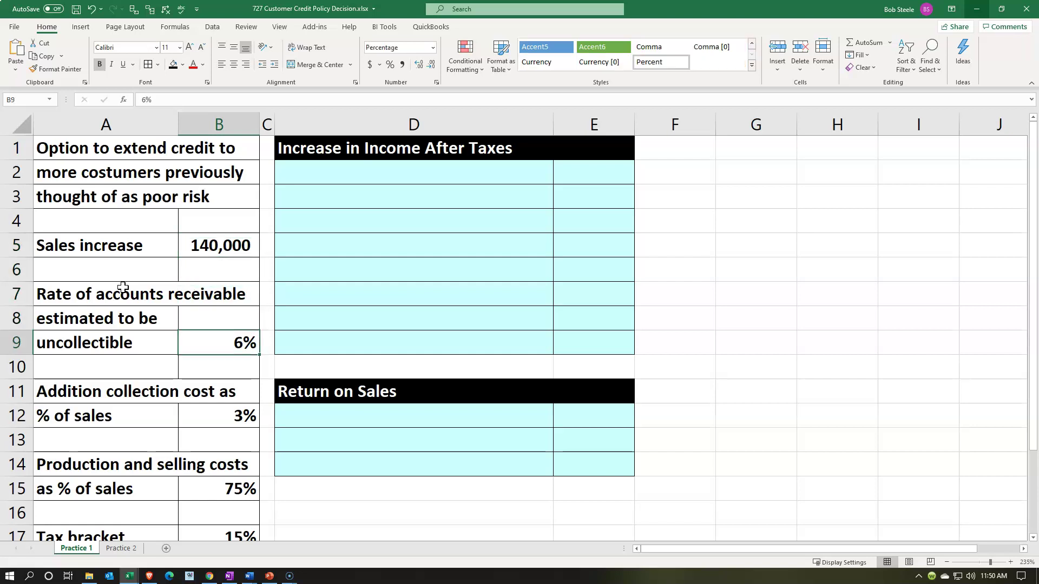
{"action": "key", "text": "Down"}
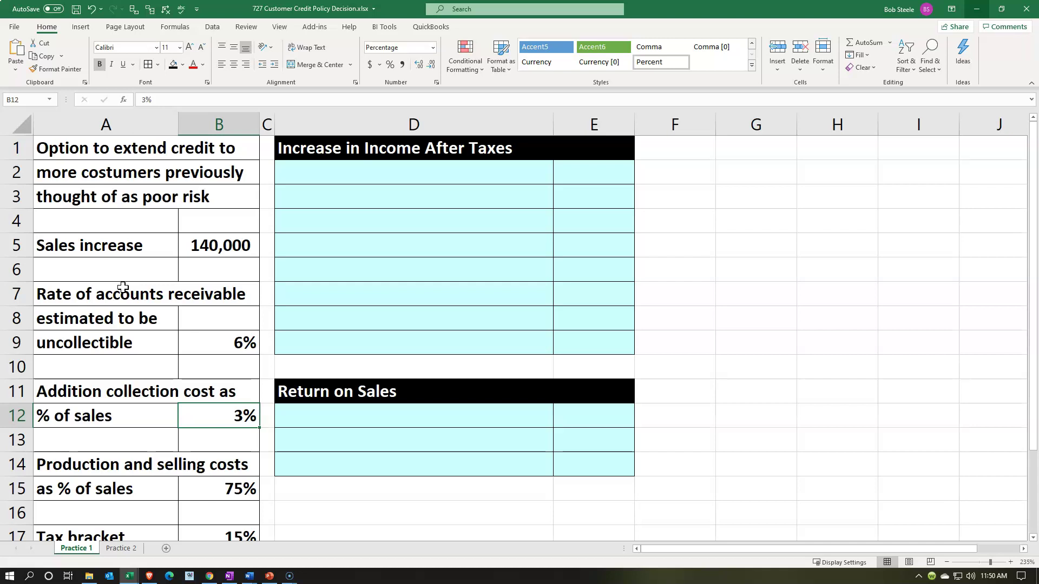
{"action": "key", "text": "Down"}
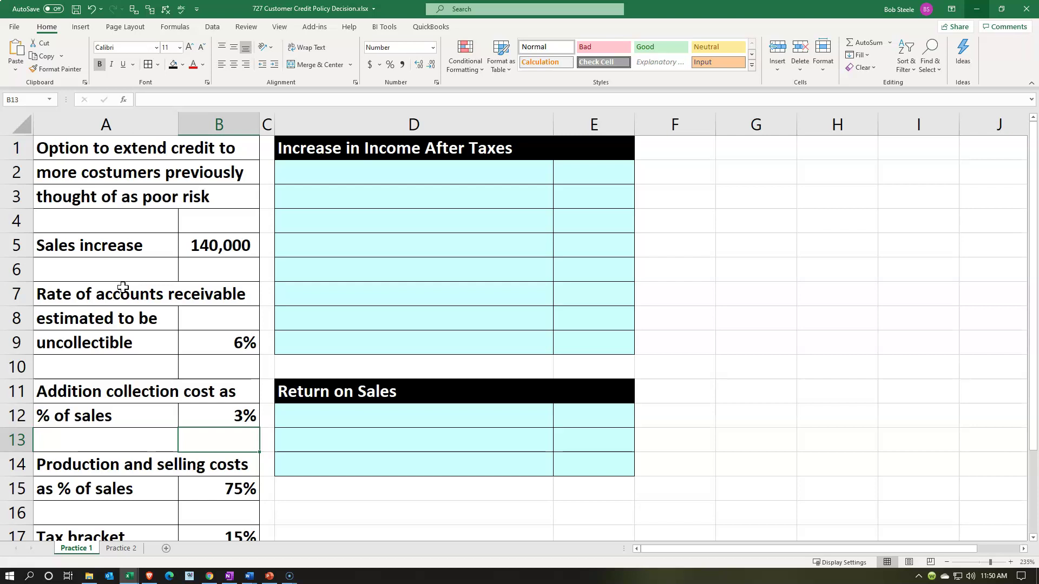
{"action": "key", "text": "Down"}
{"action": "key", "text": "Down"}
{"action": "key", "text": "Down"}
{"action": "key", "text": "Down"}
{"action": "key", "text": "Down"}
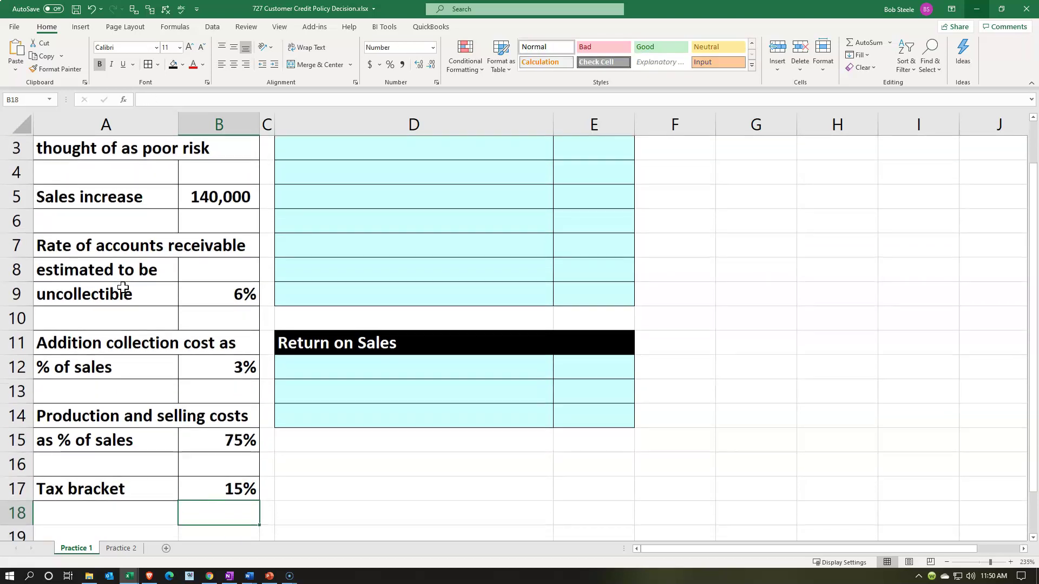
{"action": "key", "text": "Down"}
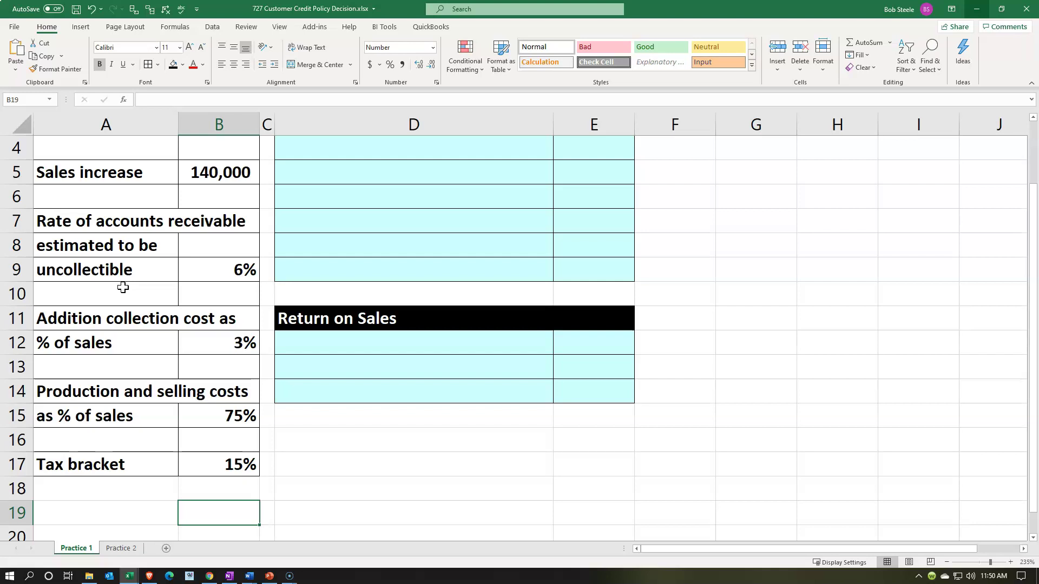
{"action": "key", "text": "Up"}
{"action": "key", "text": "Up"}
{"action": "key", "text": "Up"}
{"action": "key", "text": "Up"}
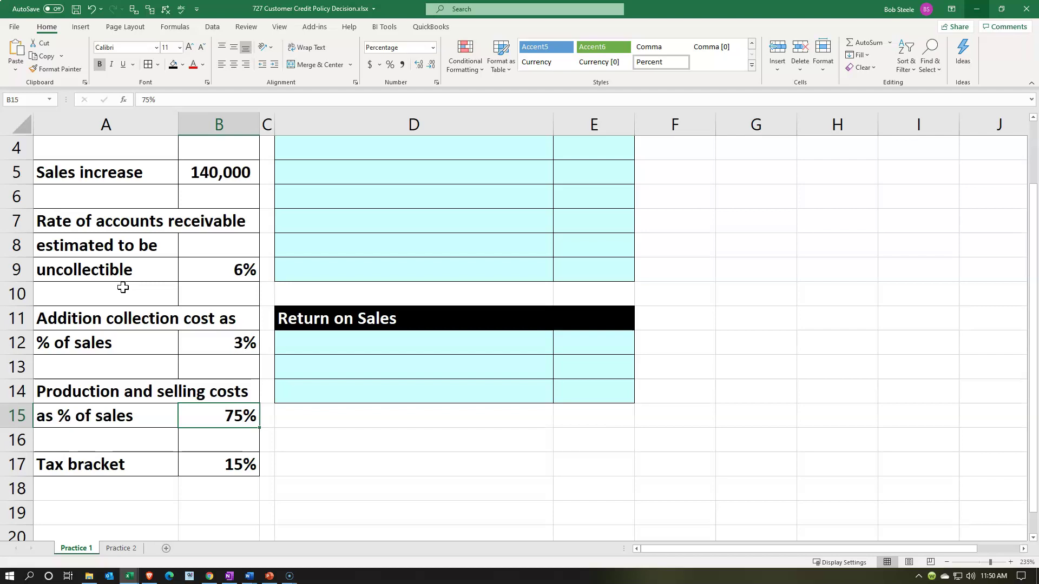
{"action": "key", "text": "Down"}
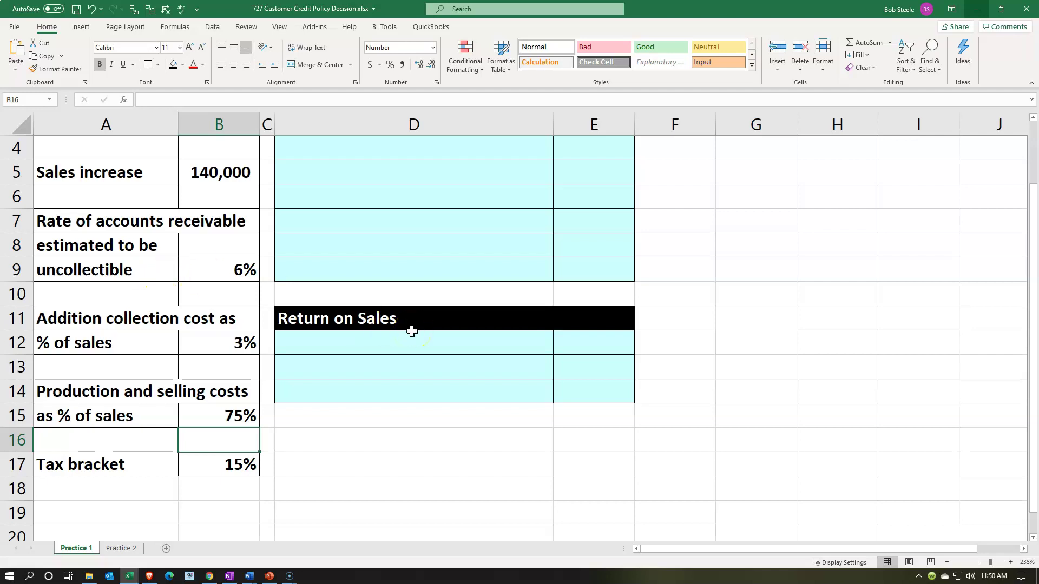
{"action": "scroll", "coordinate": [412, 331], "scroll_direction": "up", "scroll_amount": 1}
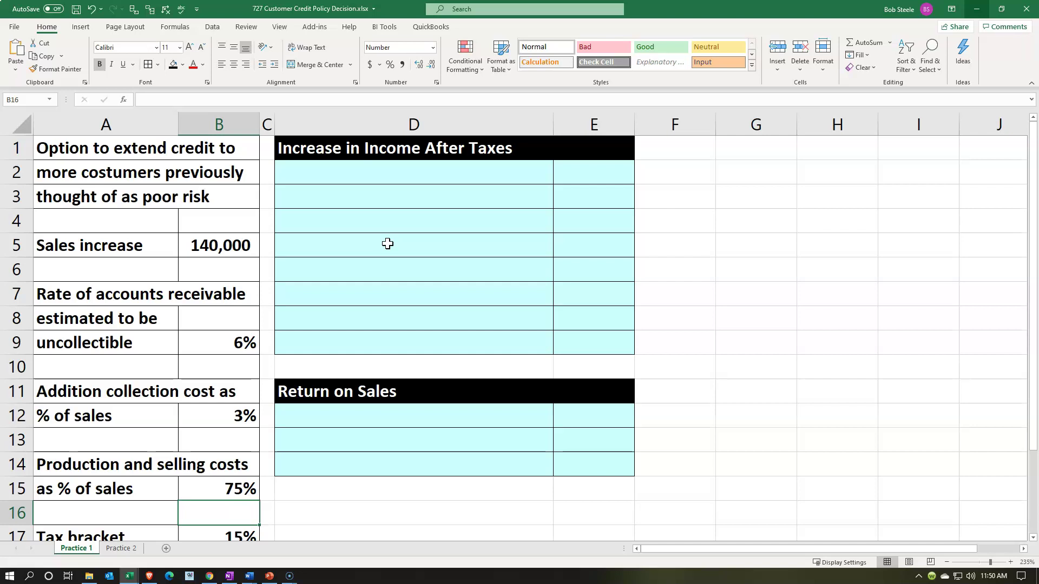
Step: Label the first row of the Increase in Income After Taxes table by linking D2 to the sales increase label in A5
{"action": "left_click", "coordinate": [352, 173]}
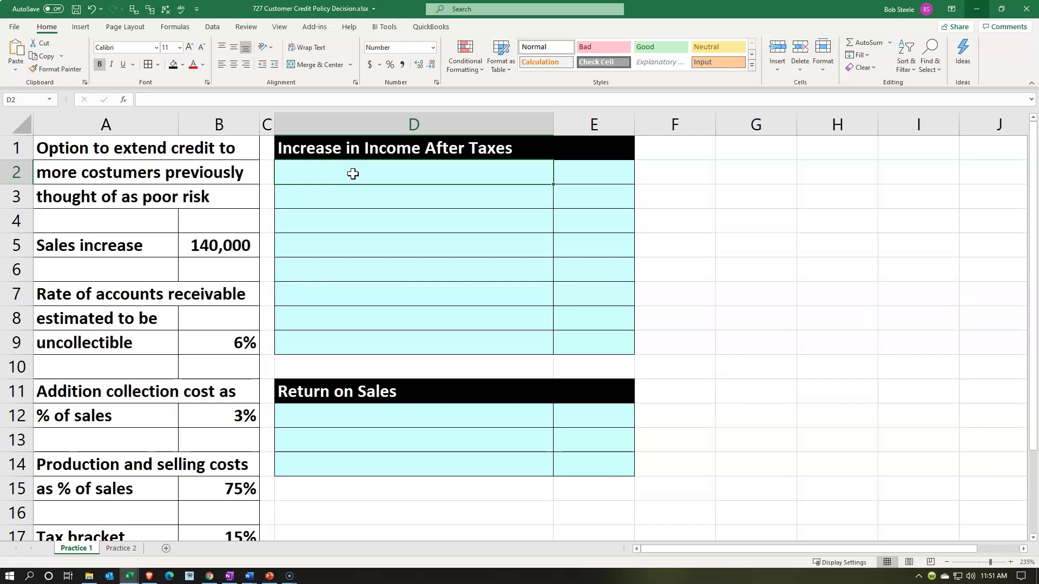
{"action": "type", "text": "="}
{"action": "key", "text": "Left"}
{"action": "key", "text": "Left"}
{"action": "key", "text": "Left"}
{"action": "key", "text": "Down"}
{"action": "key", "text": "Down"}
{"action": "key", "text": "Down"}
{"action": "key", "text": "Tab"}
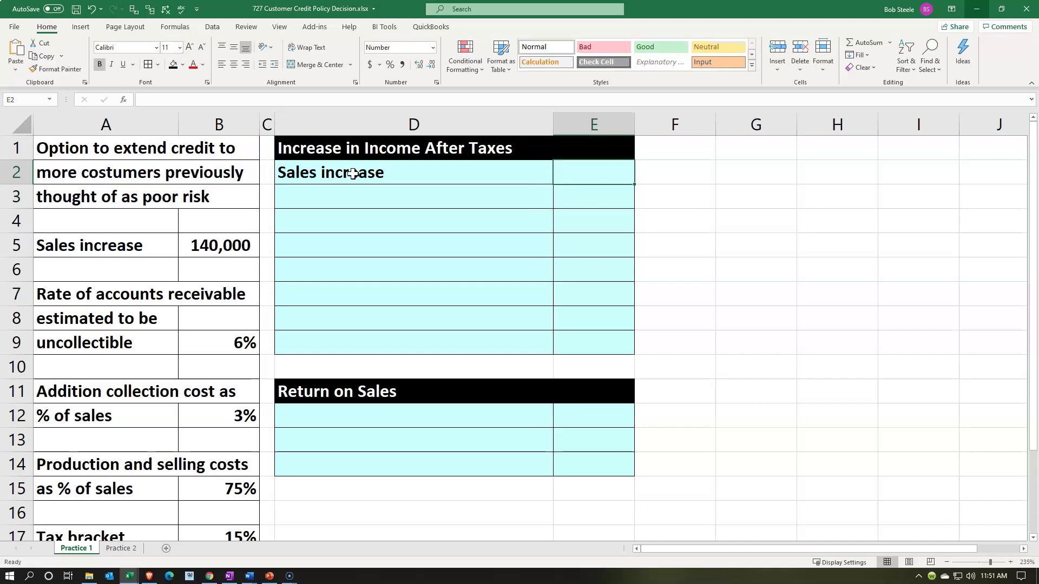
Step: Link E2 to the sales increase amount in B5
{"action": "type", "text": "="}
{"action": "key", "text": "Left"}
{"action": "key", "text": "Left"}
{"action": "key", "text": "Left"}
{"action": "key", "text": "Left"}
{"action": "key", "text": "Down"}
{"action": "key", "text": "Down"}
{"action": "key", "text": "Down"}
{"action": "key", "text": "Right"}
{"action": "key", "text": "Return"}
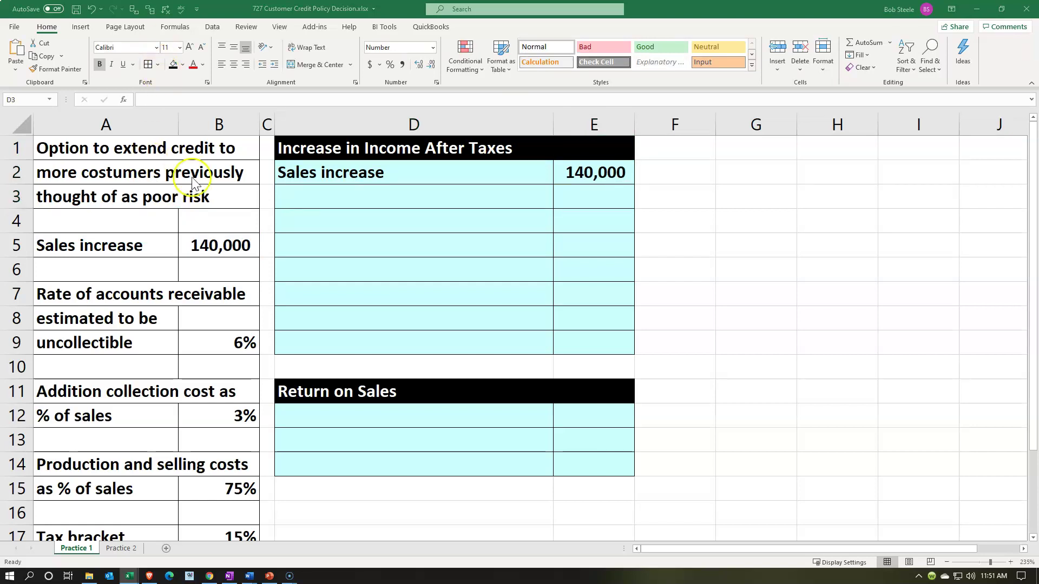
Step: Enter the label "Uncollectabel sales (AR)" in D3
{"action": "left_click", "coordinate": [327, 192]}
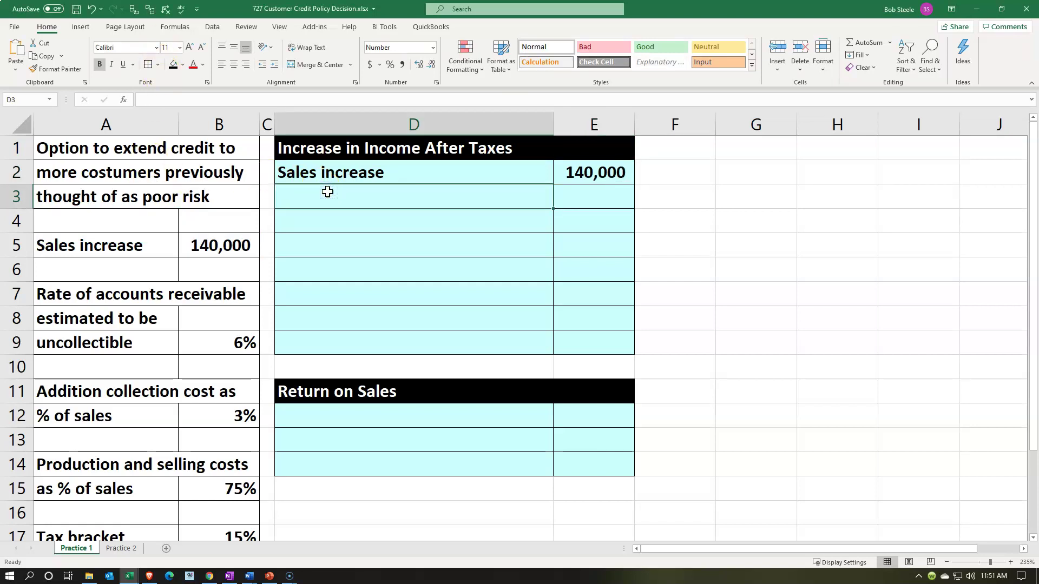
{"action": "type", "text": "Unc"}
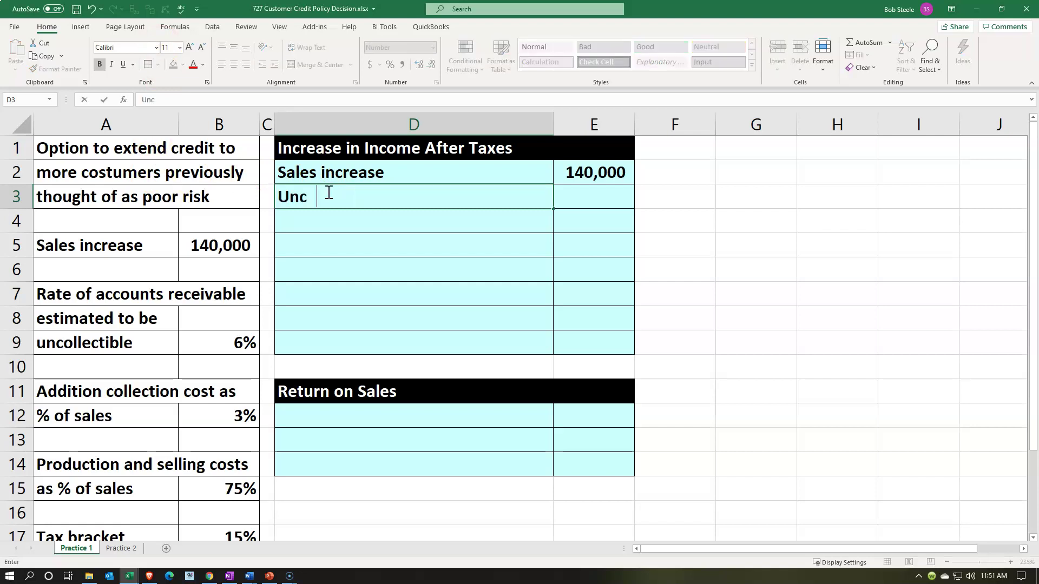
{"action": "type", "text": "ollectabel sales"}
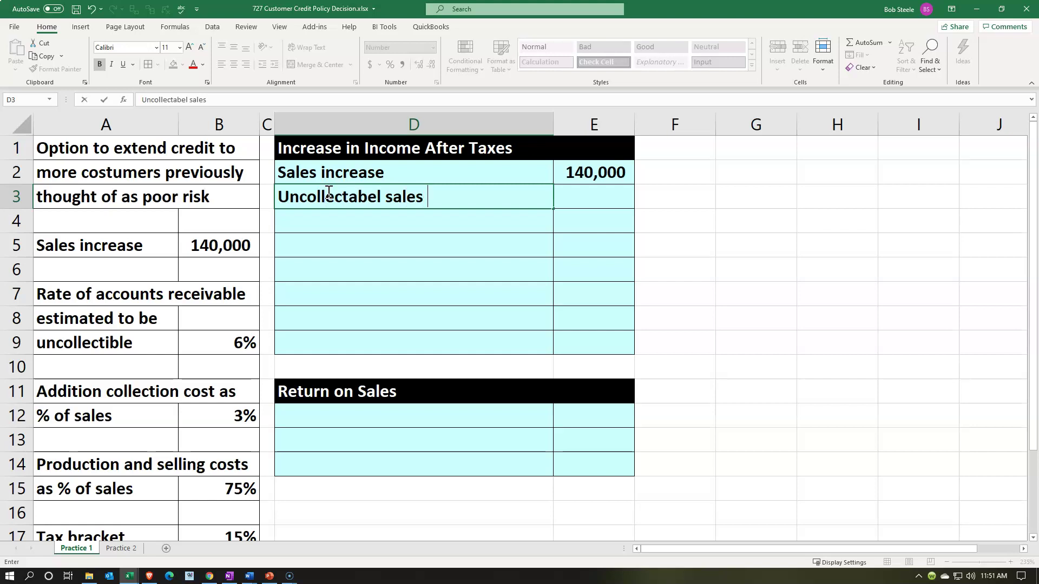
{"action": "type", "text": "(AR)"}
{"action": "key", "text": "Return"}
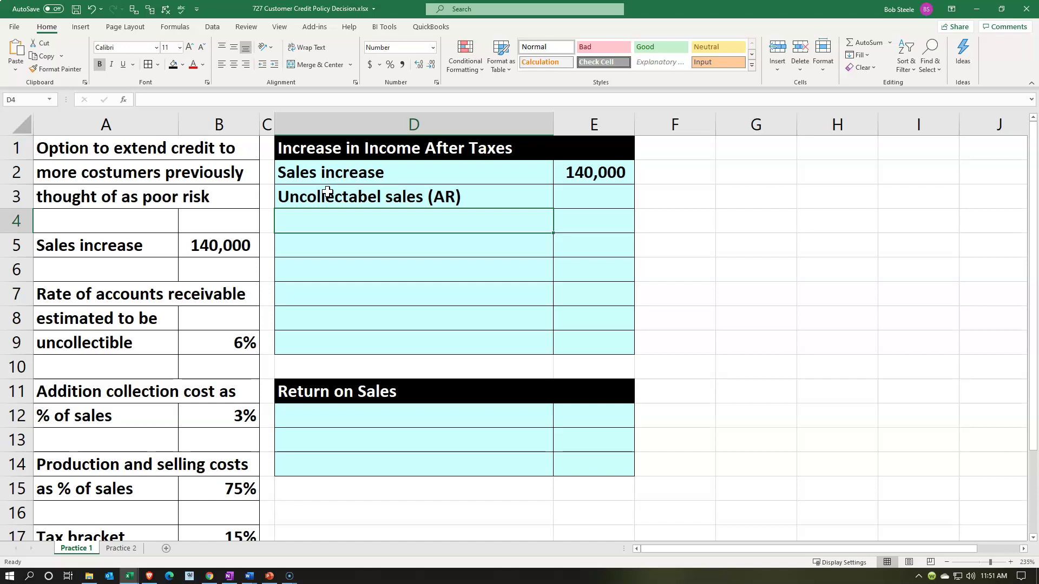
Step: Calculate the uncollectible sales in E3 with the formula =E2*B9 and underline the cell's value
{"action": "left_click", "coordinate": [328, 193]}
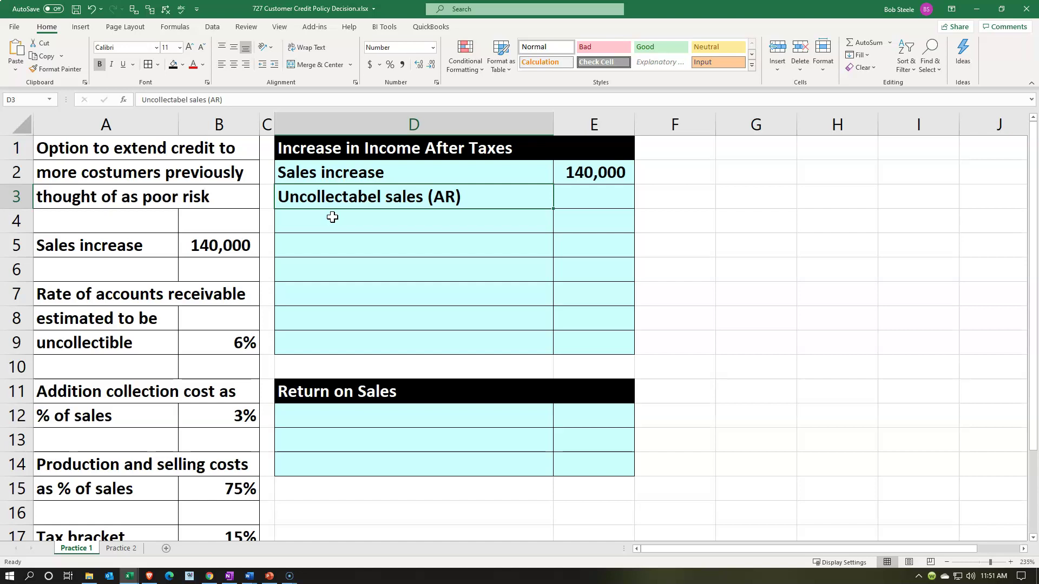
{"action": "key", "text": "Right"}
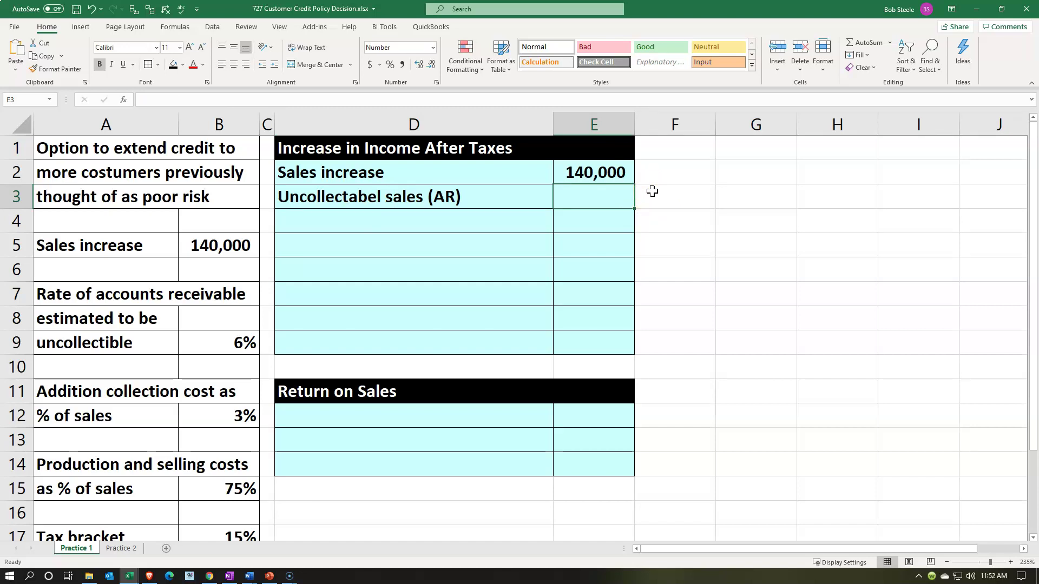
{"action": "type", "text": "="}
{"action": "key", "text": "Up"}
{"action": "type", "text": "*"}
{"action": "key", "text": "Down"}
{"action": "key", "text": "Down"}
{"action": "key", "text": "Down"}
{"action": "key", "text": "Down"}
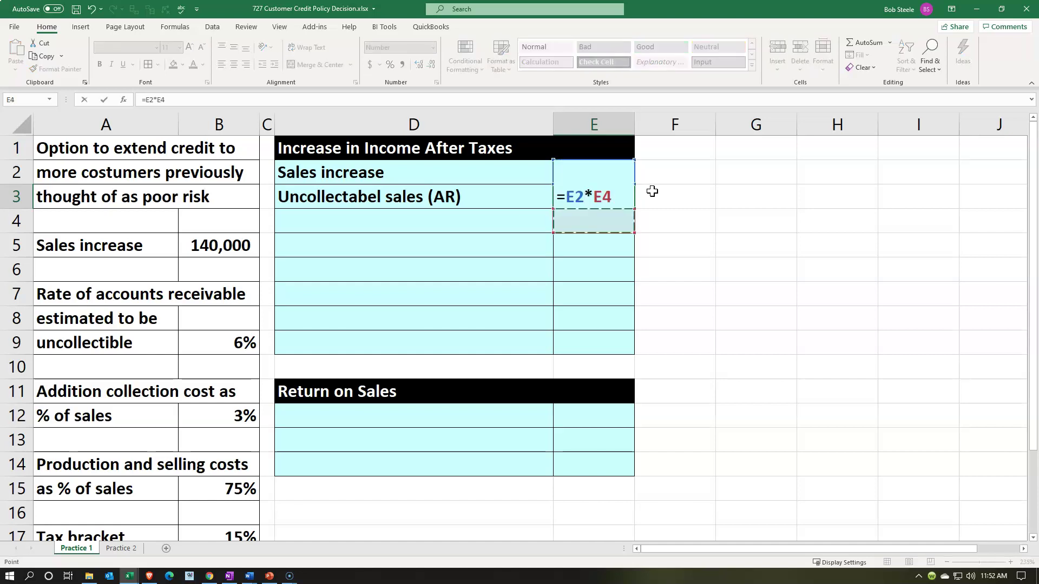
{"action": "key", "text": "Left"}
{"action": "key", "text": "Left"}
{"action": "key", "text": "Left"}
{"action": "key", "text": "Down"}
{"action": "key", "text": "Down"}
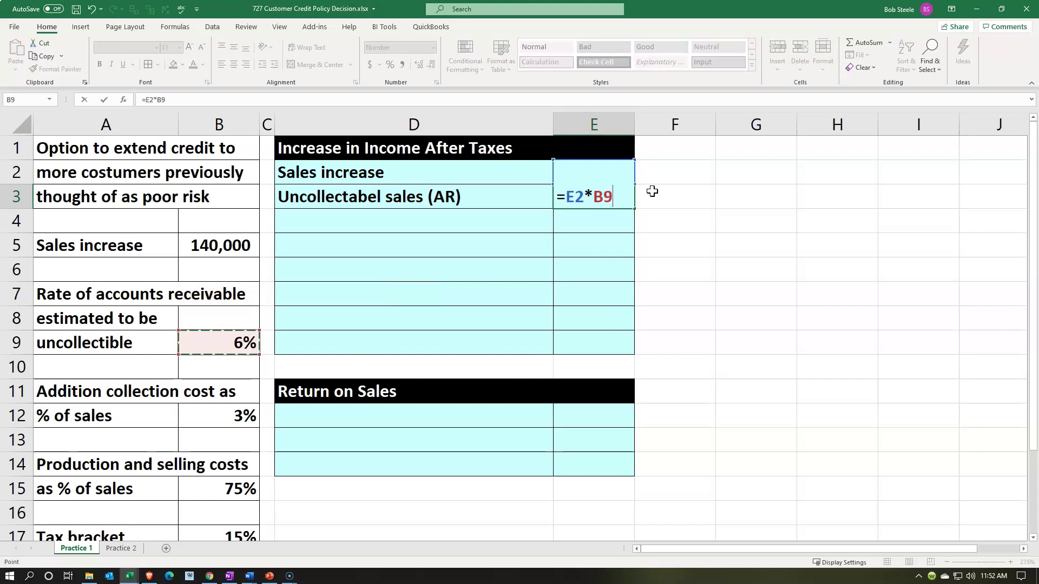
{"action": "key", "text": "Return"}
{"action": "key", "text": "Up"}
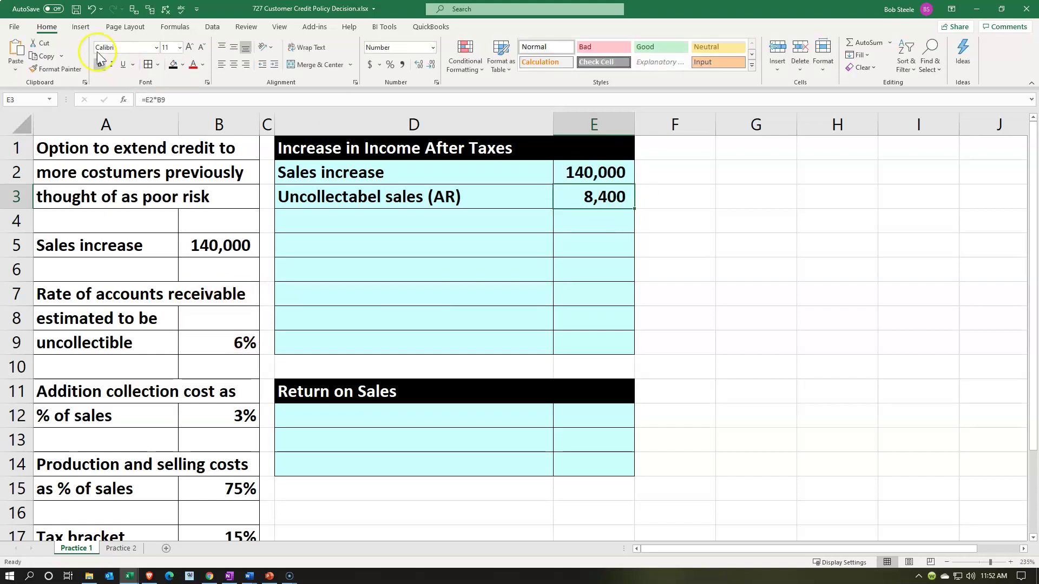
{"action": "left_click", "coordinate": [123, 64]}
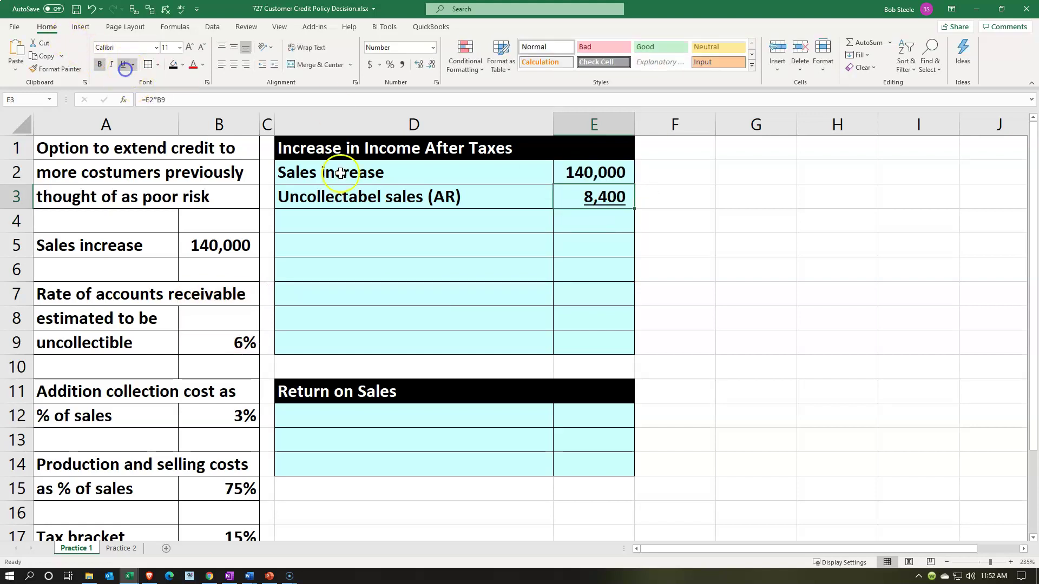
Step: Enter the label "Net sales increase" in D4
{"action": "left_click", "coordinate": [327, 214]}
{"action": "type", "text": "Ne"}
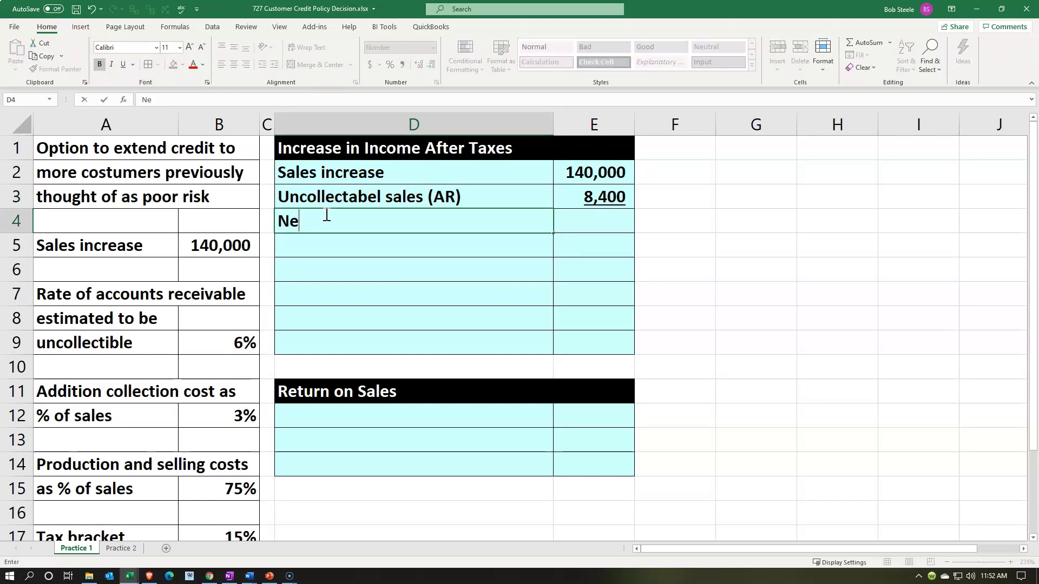
{"action": "type", "text": "t sales increase"}
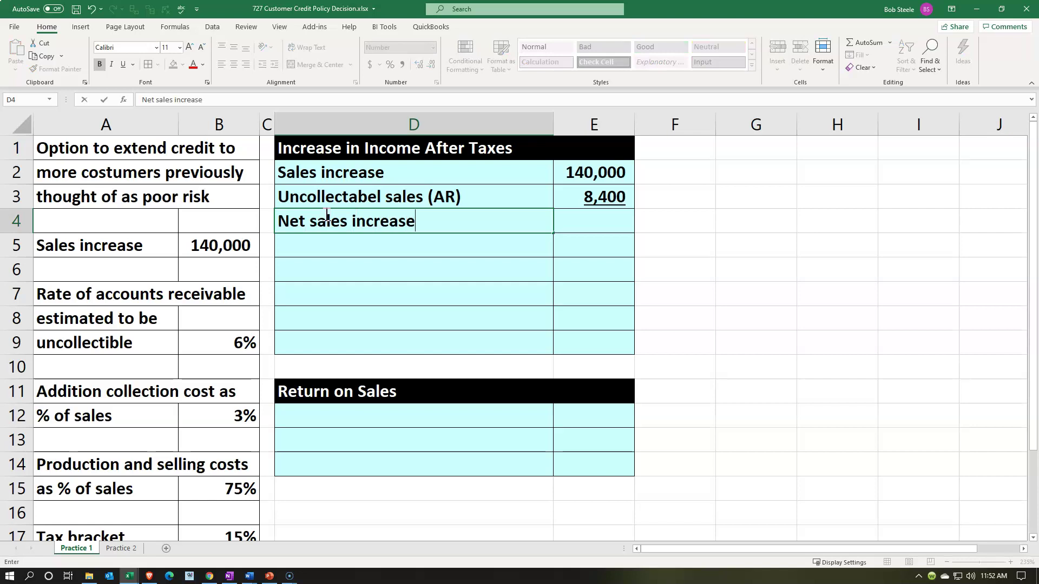
{"action": "key", "text": "Tab"}
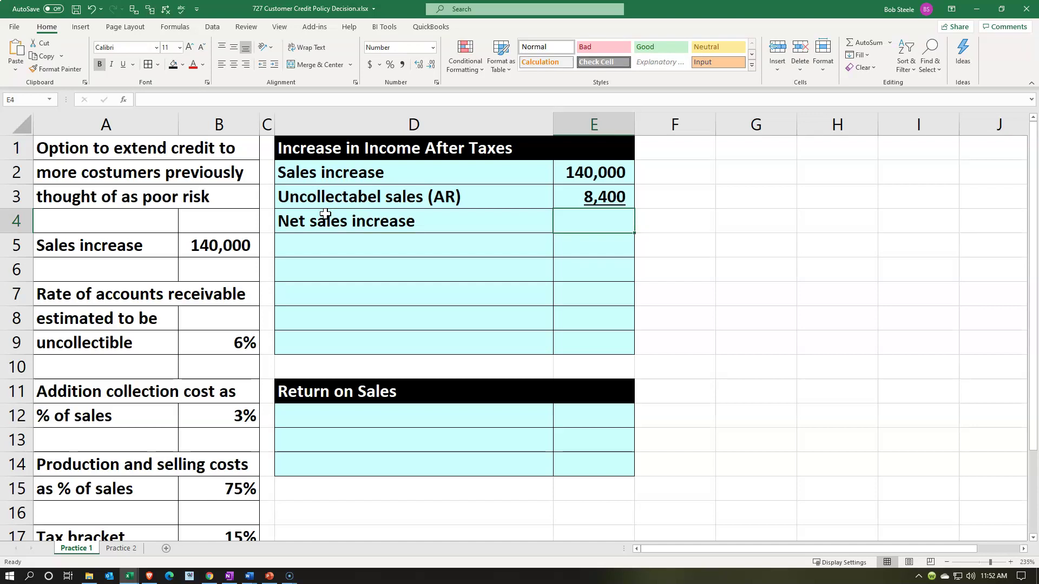
Step: Calculate the net sales increase in E4 with the formula =E2-E3
{"action": "type", "text": "="}
{"action": "key", "text": "Up"}
{"action": "key", "text": "Up"}
{"action": "type", "text": "-"}
{"action": "key", "text": "Up"}
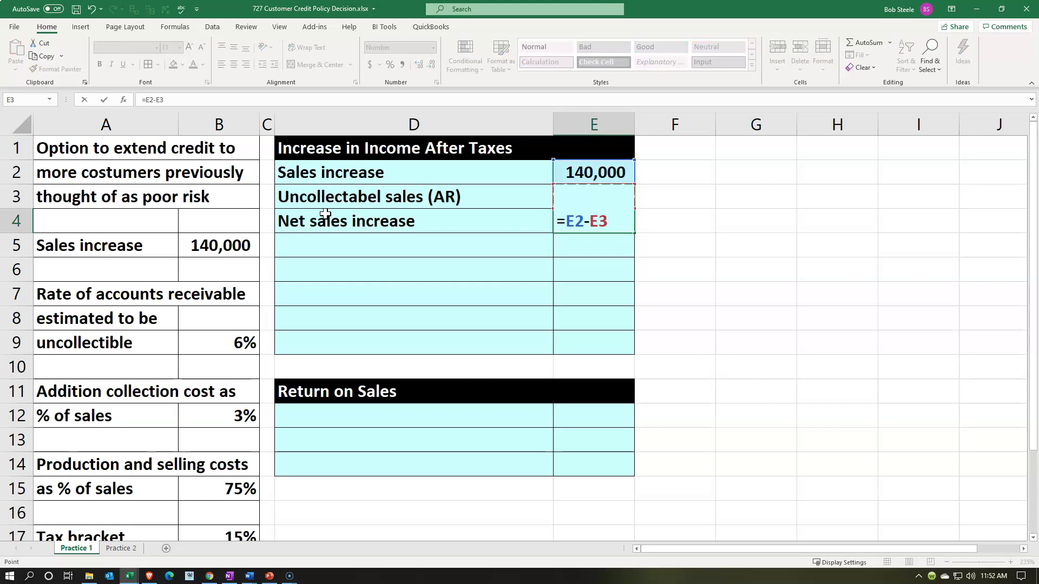
{"action": "key", "text": "Return"}
{"action": "key", "text": "Left"}
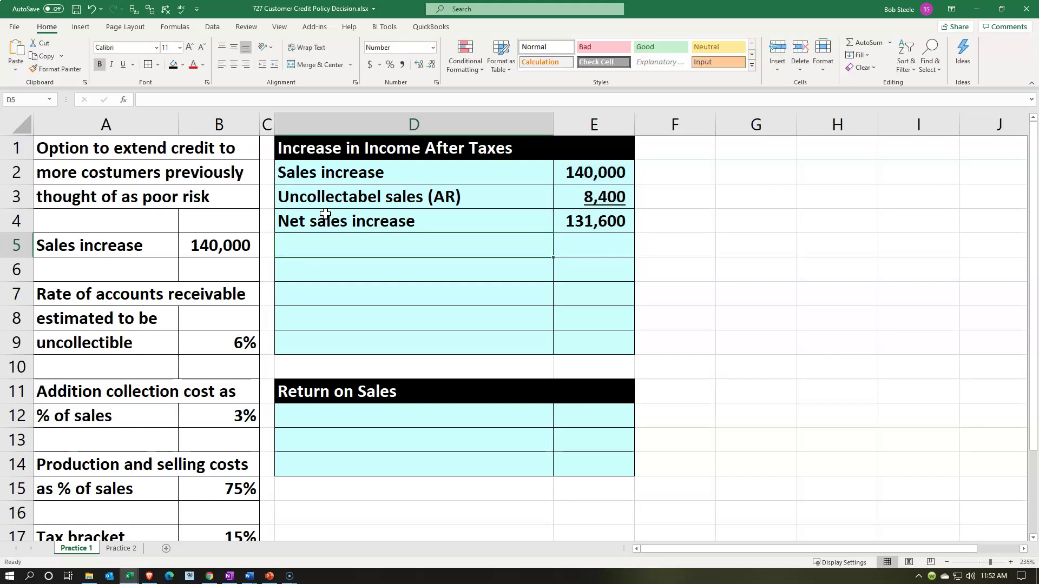
{"action": "key", "text": "Up"}
{"action": "key", "text": "Up"}
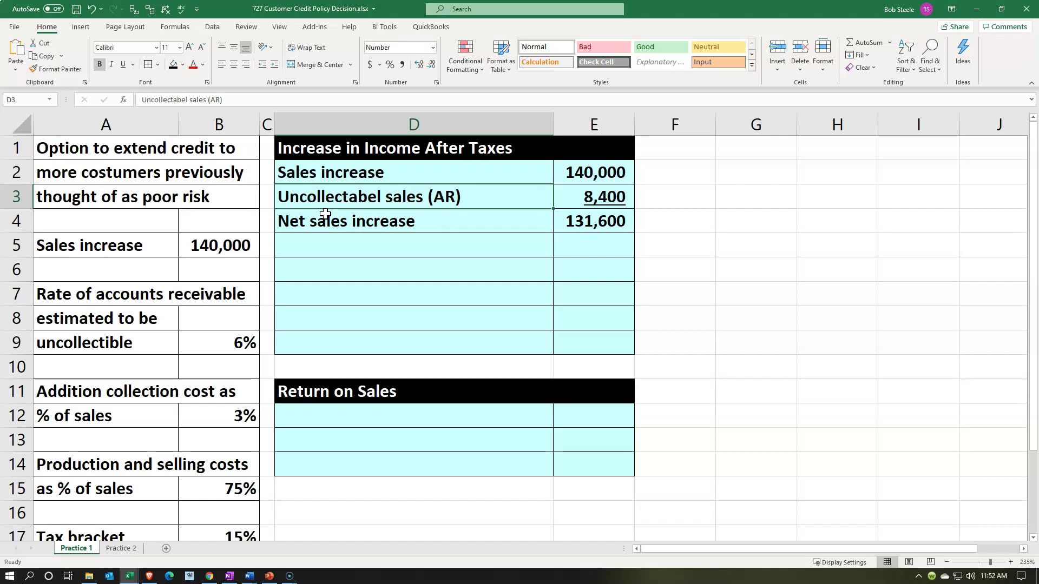
{"action": "left_click", "coordinate": [325, 219]}
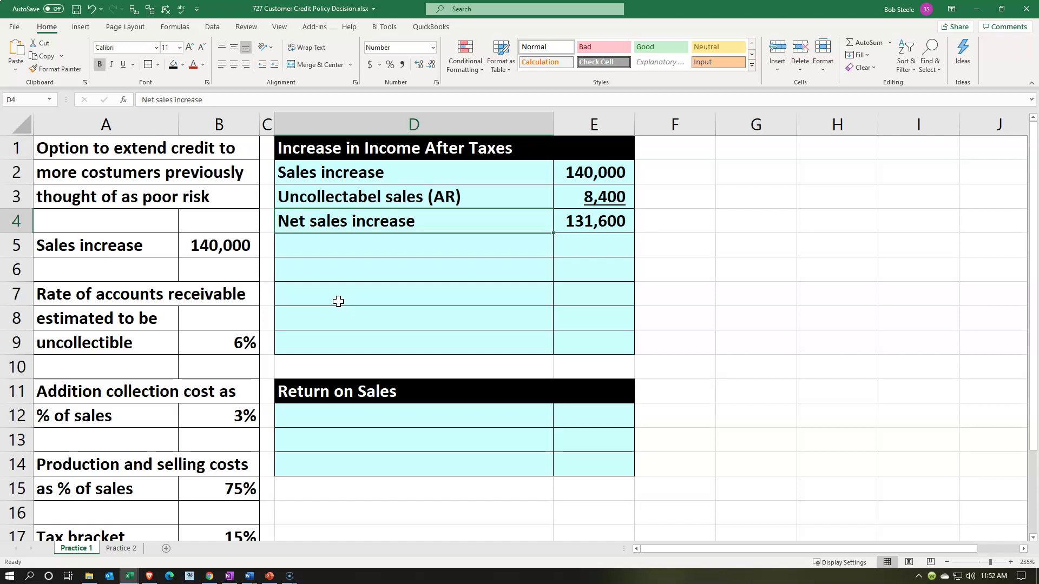
{"action": "left_click", "coordinate": [660, 195]}
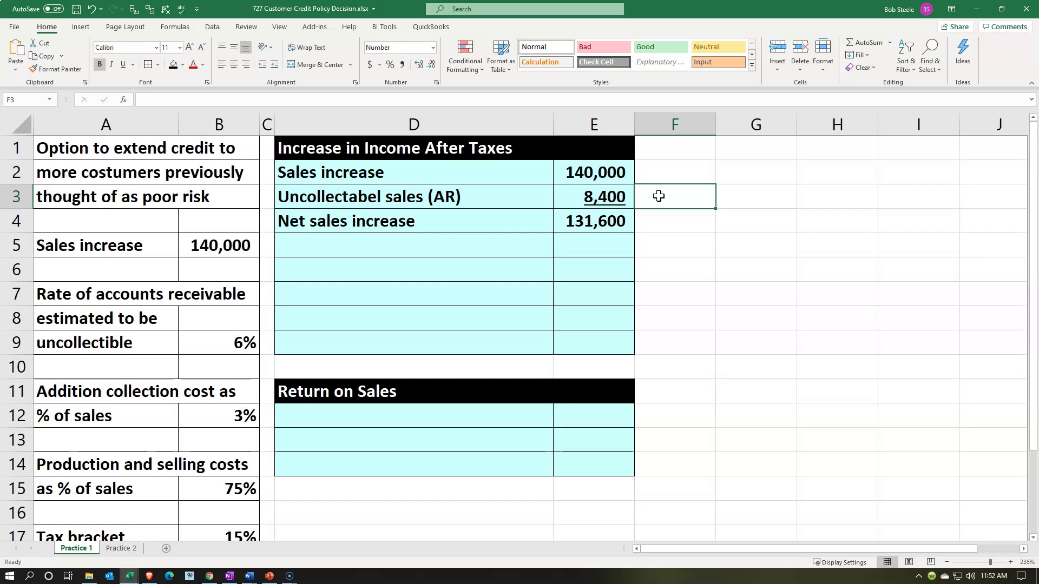
Step: Enter the label "Collection costs" in D5
{"action": "key", "text": "Down"}
{"action": "key", "text": "Down"}
{"action": "key", "text": "Left"}
{"action": "key", "text": "Left"}
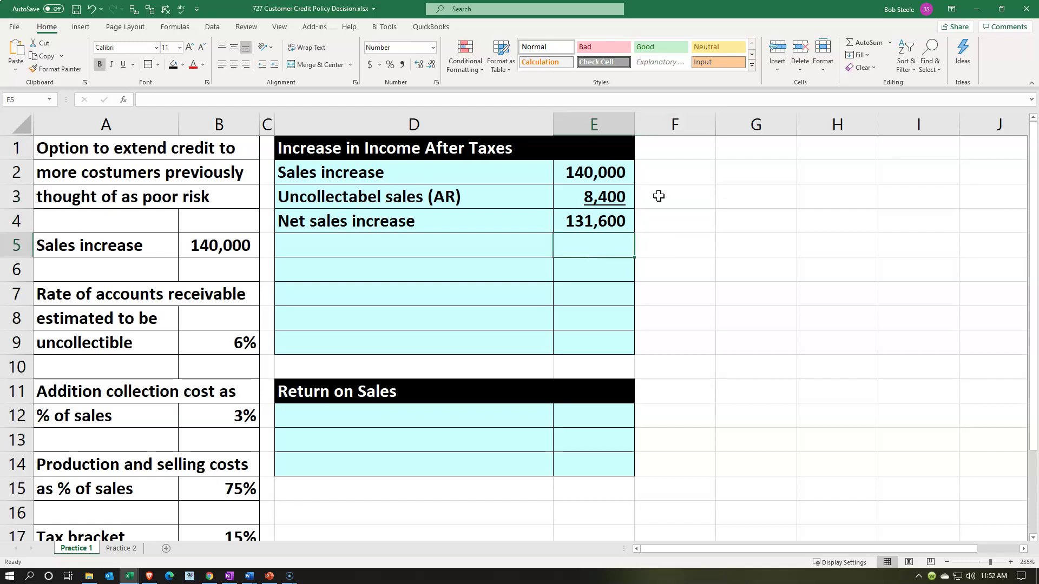
{"action": "type", "text": "C"}
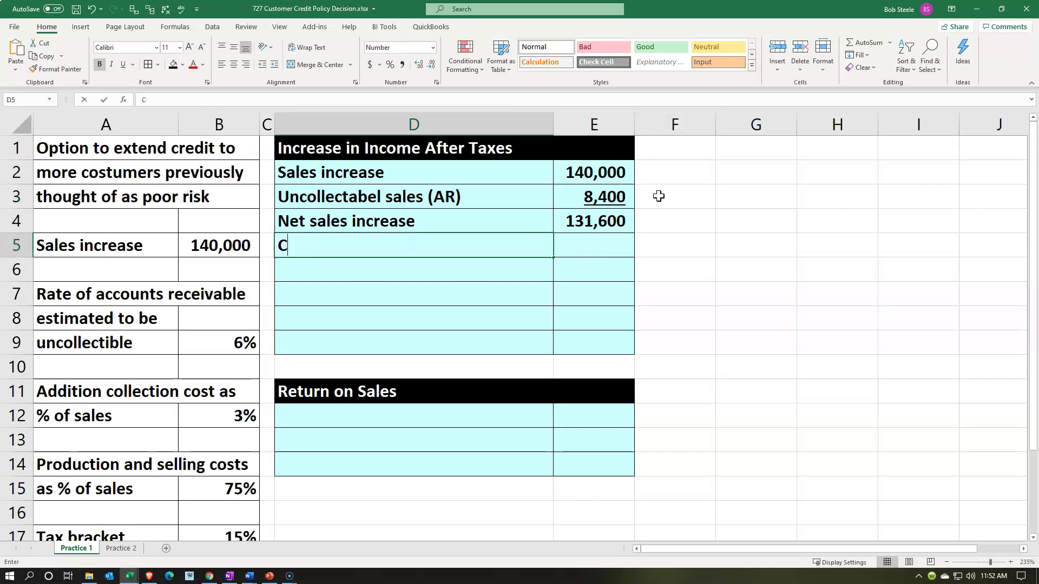
{"action": "type", "text": "ollection costs"}
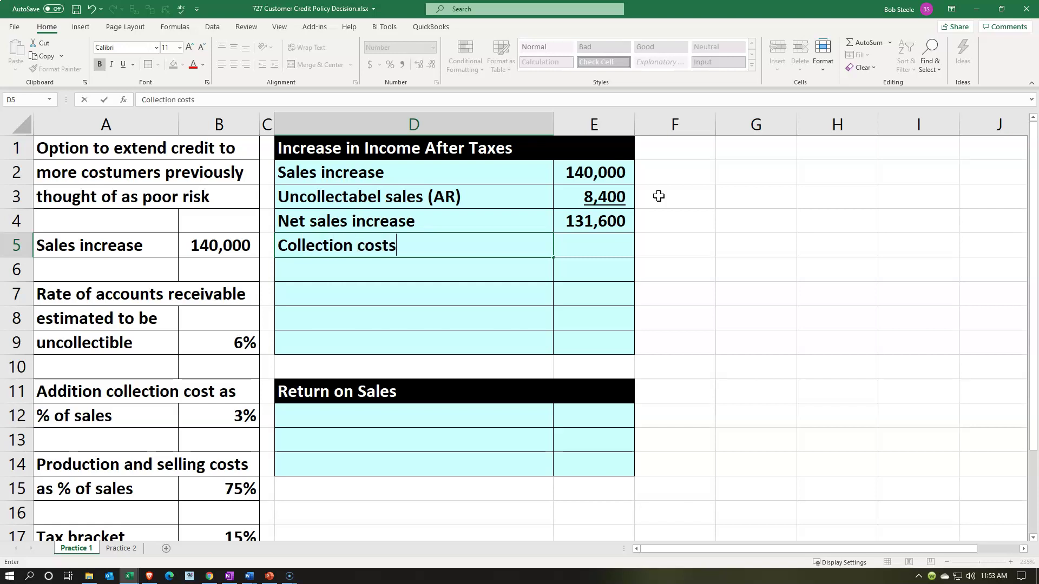
{"action": "key", "text": "Tab"}
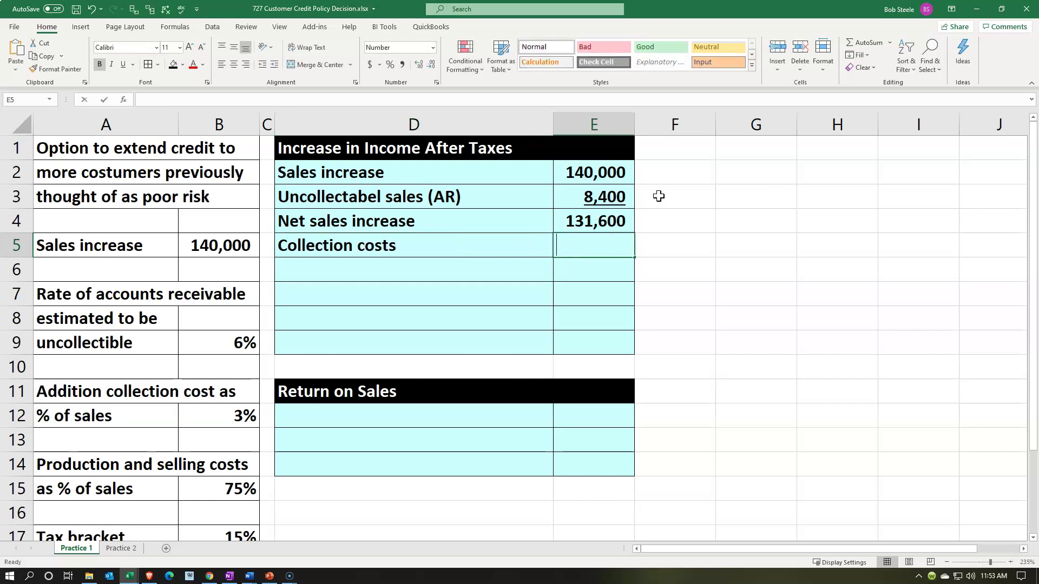
Step: Calculate the collection costs in E5 with the formula =E2*B12
{"action": "type", "text": "="}
{"action": "key", "text": "Up"}
{"action": "key", "text": "Up"}
{"action": "key", "text": "Up"}
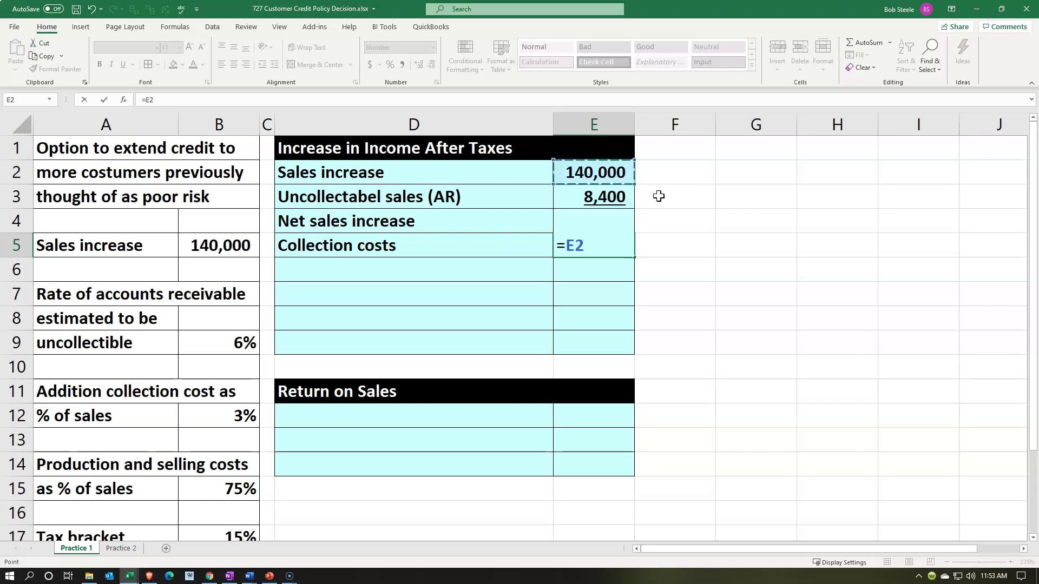
{"action": "type", "text": "*"}
{"action": "key", "text": "Down"}
{"action": "key", "text": "Down"}
{"action": "key", "text": "Down"}
{"action": "key", "text": "Down"}
{"action": "key", "text": "Down"}
{"action": "key", "text": "Down"}
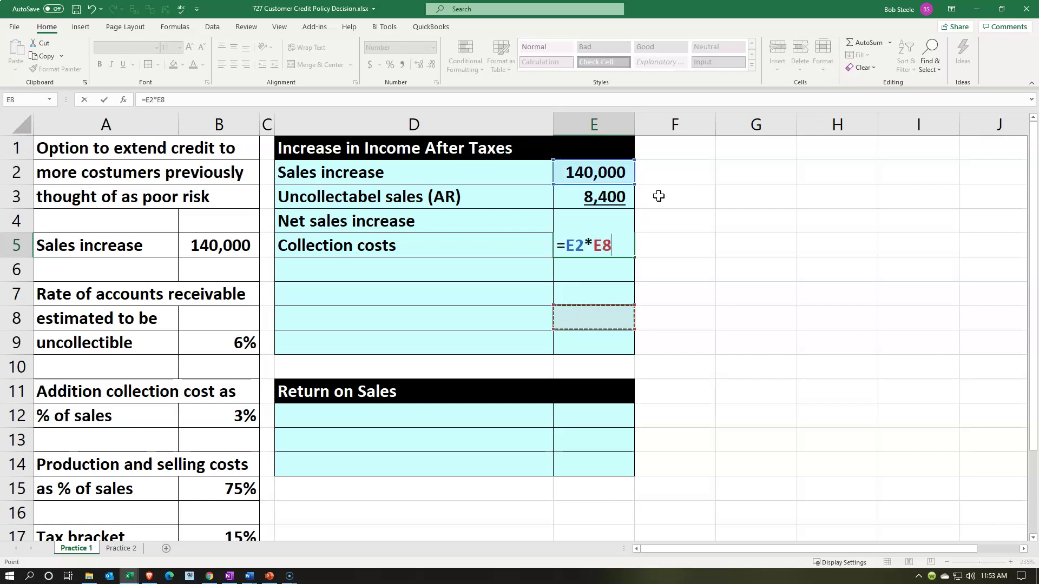
{"action": "key", "text": "Left"}
{"action": "key", "text": "Left"}
{"action": "key", "text": "Left"}
{"action": "key", "text": "Down"}
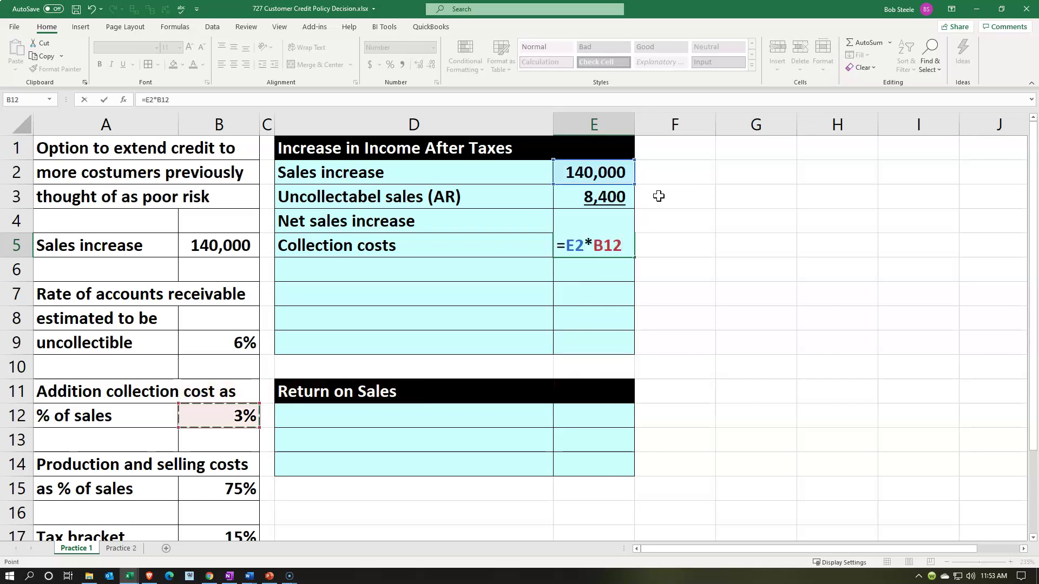
{"action": "key", "text": "Return"}
Step: Enter the label "Production & selling costs" in D6
{"action": "key", "text": "Left"}
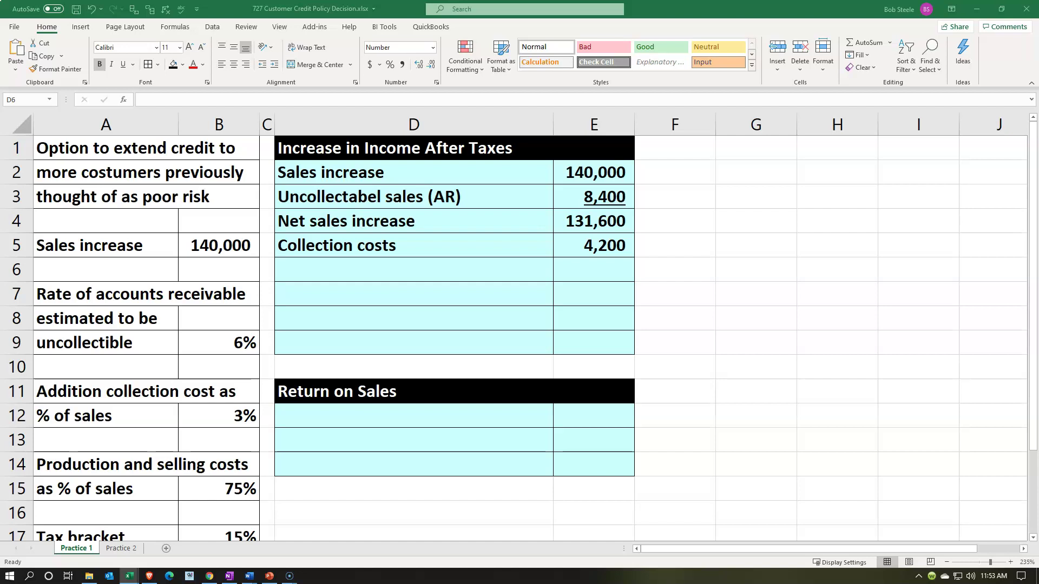
{"action": "type", "text": "Production & selling costs"}
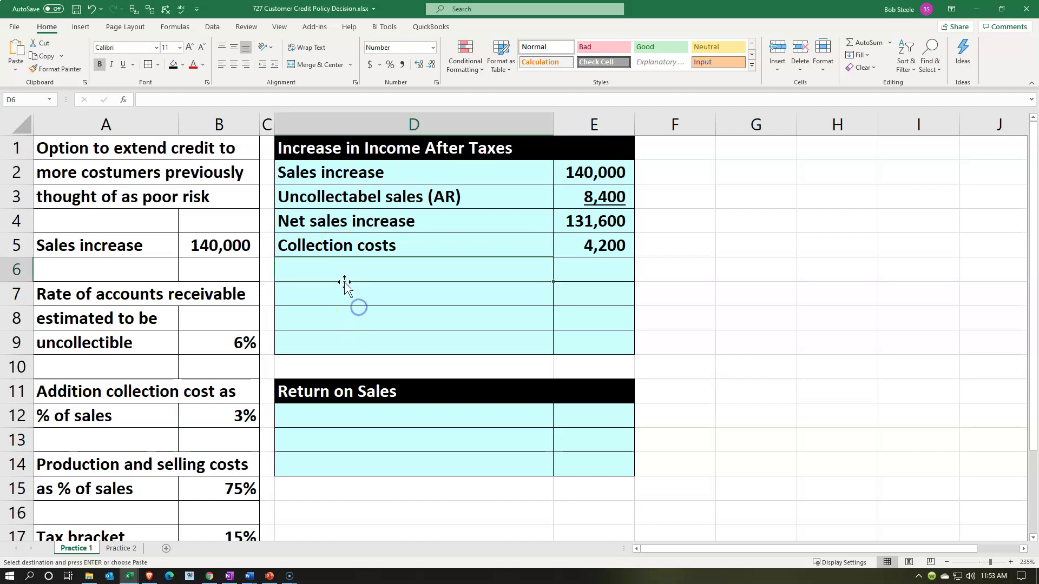
{"action": "key", "text": "Right"}
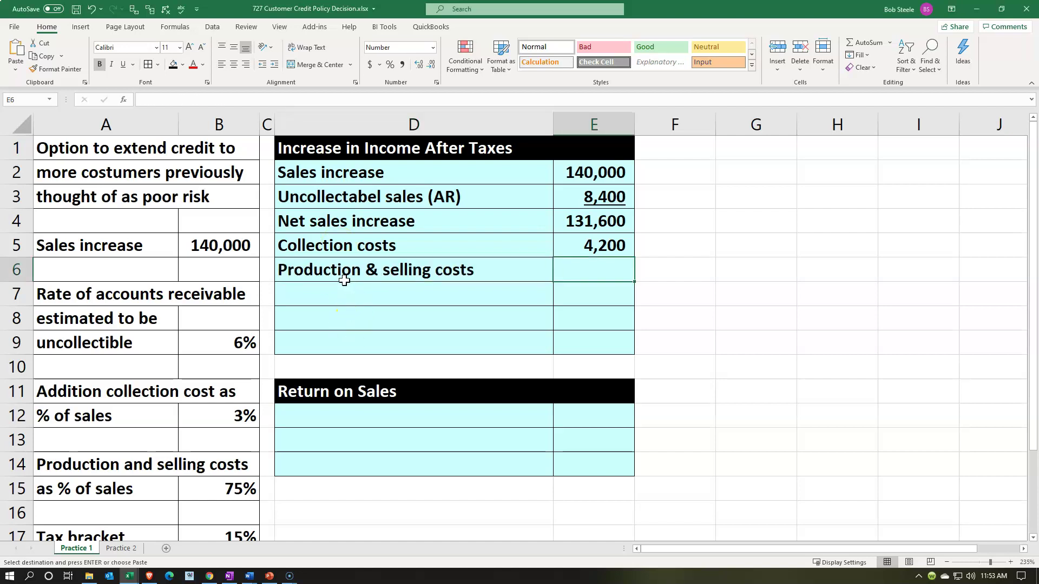
Step: Calculate the production and selling costs in E6 with the formula =E2*B15
{"action": "type", "text": "="}
{"action": "key", "text": "Up"}
{"action": "key", "text": "Up"}
{"action": "key", "text": "Up"}
{"action": "key", "text": "Up"}
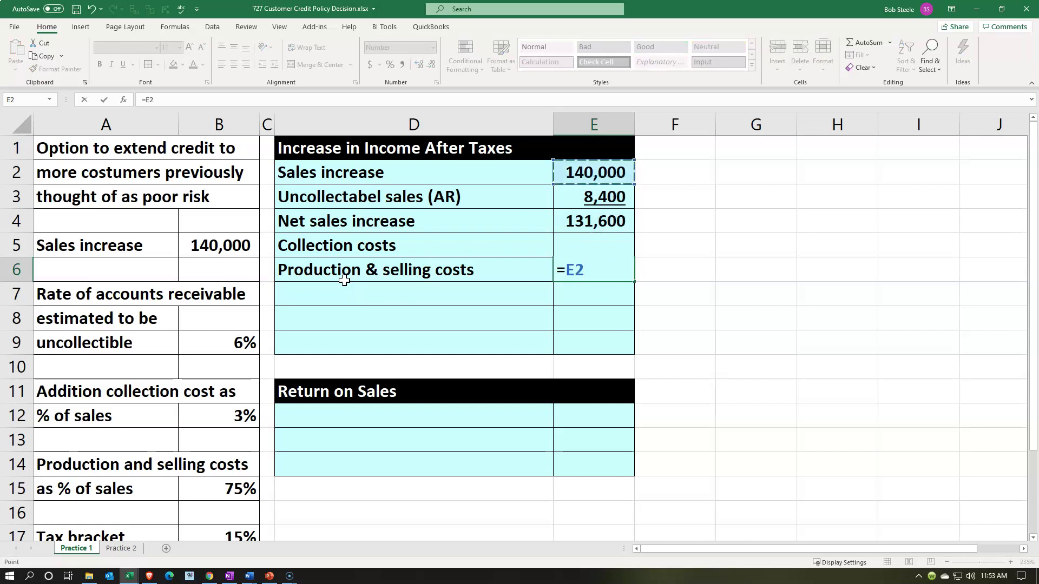
{"action": "type", "text": "*"}
{"action": "key", "text": "Down"}
{"action": "key", "text": "Down"}
{"action": "key", "text": "Down"}
{"action": "key", "text": "Down"}
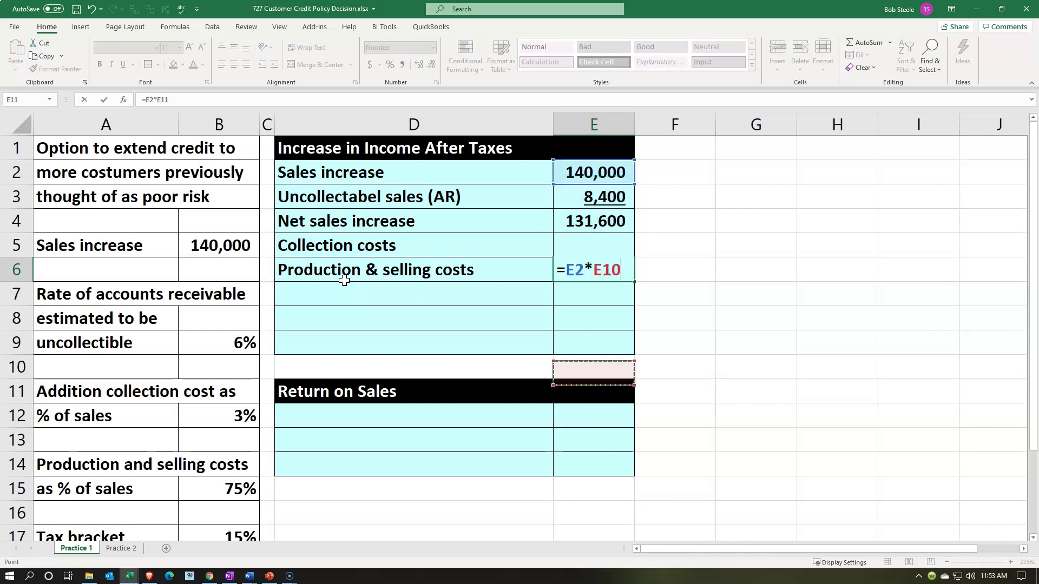
{"action": "key", "text": "Down"}
{"action": "key", "text": "Down"}
{"action": "key", "text": "Down"}
{"action": "key", "text": "Down"}
{"action": "key", "text": "Down"}
{"action": "key", "text": "Down"}
{"action": "key", "text": "Down"}
{"action": "key", "text": "Down"}
{"action": "key", "text": "Down"}
{"action": "key", "text": "Down"}
{"action": "key", "text": "Left"}
{"action": "key", "text": "Left"}
{"action": "key", "text": "Left"}
{"action": "key", "text": "Up"}
{"action": "key", "text": "Up"}
{"action": "key", "text": "Up"}
{"action": "key", "text": "Up"}
{"action": "key", "text": "Up"}
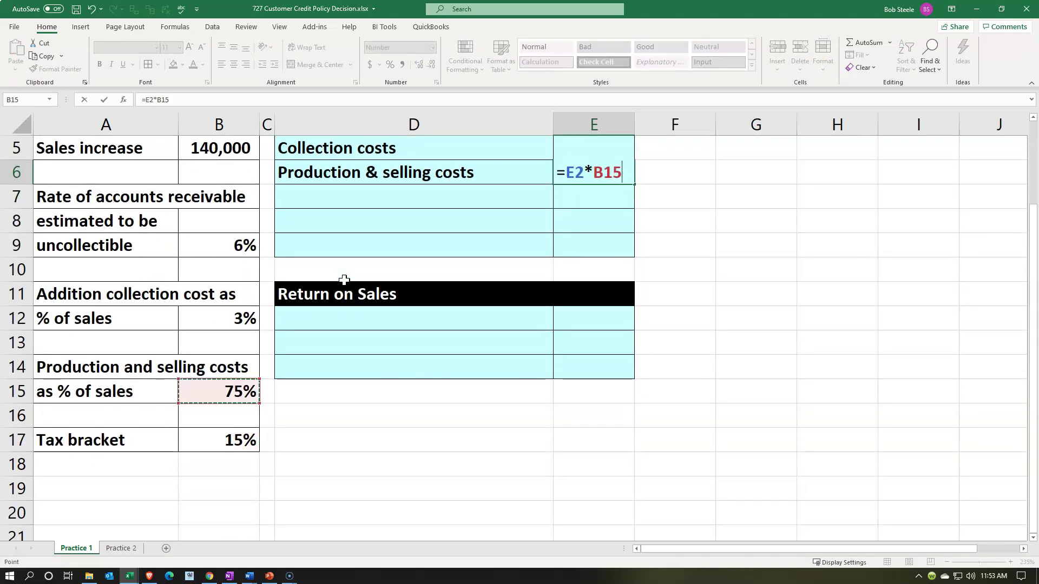
{"action": "key", "text": "Return"}
Step: Enter the label "Increase in income before taxes" in D7 and underline the production and selling costs value in E6
{"action": "key", "text": "Up"}
{"action": "key", "text": "Up"}
{"action": "key", "text": "Up"}
{"action": "key", "text": "Up"}
{"action": "key", "text": "Up"}
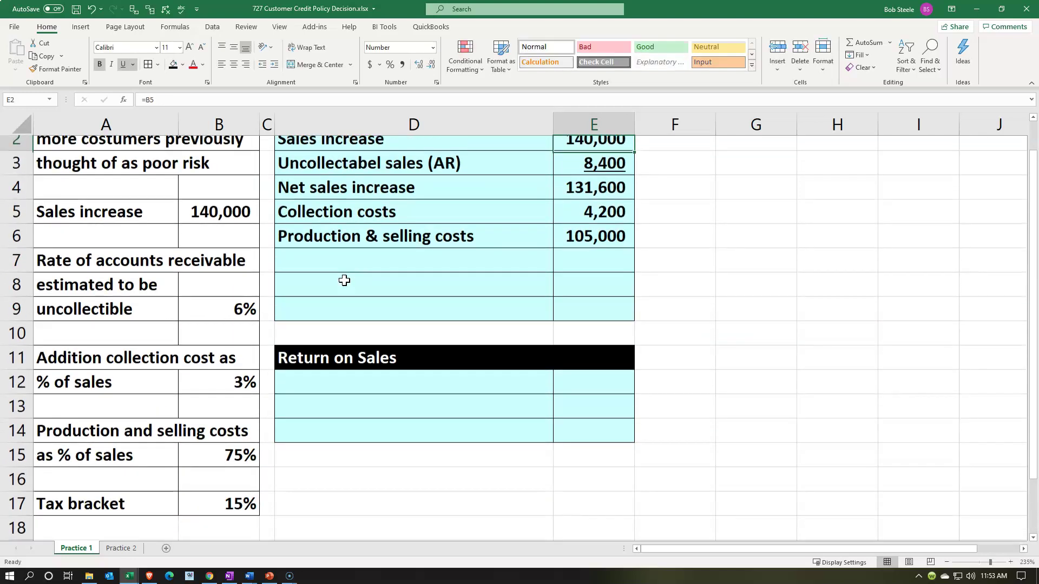
{"action": "key", "text": "Down"}
{"action": "key", "text": "Down"}
{"action": "key", "text": "Down"}
{"action": "key", "text": "Down"}
{"action": "key", "text": "Down"}
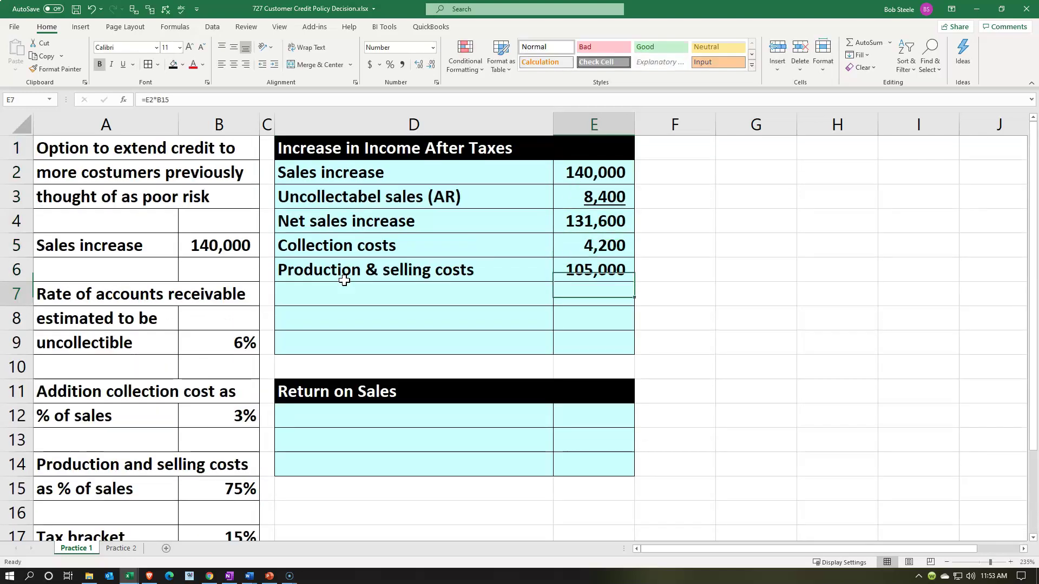
{"action": "key", "text": "Left"}
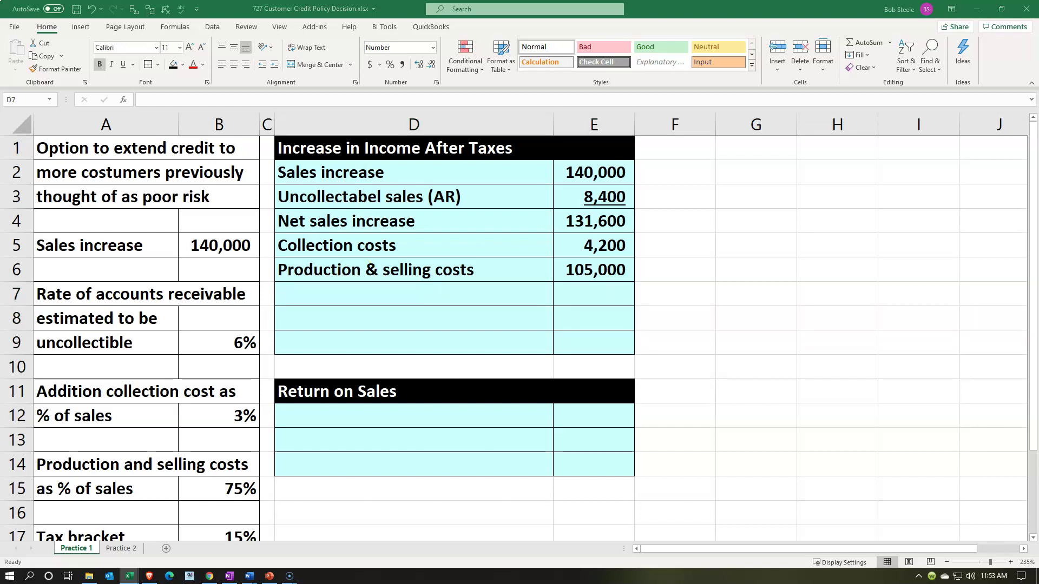
{"action": "left_click", "coordinate": [352, 296]}
{"action": "type", "text": "Increase in income before taxes"}
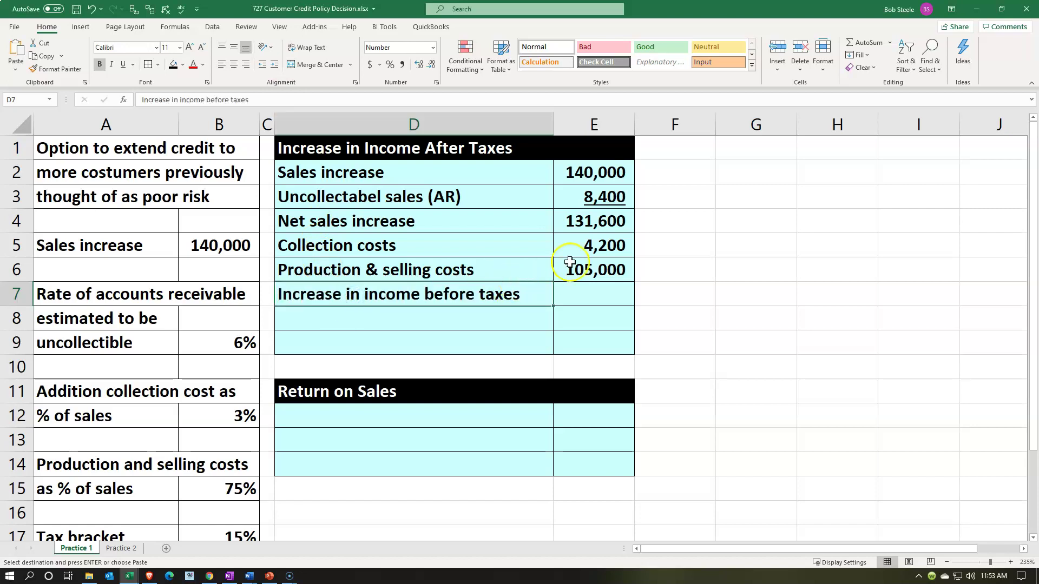
{"action": "left_click", "coordinate": [570, 262]}
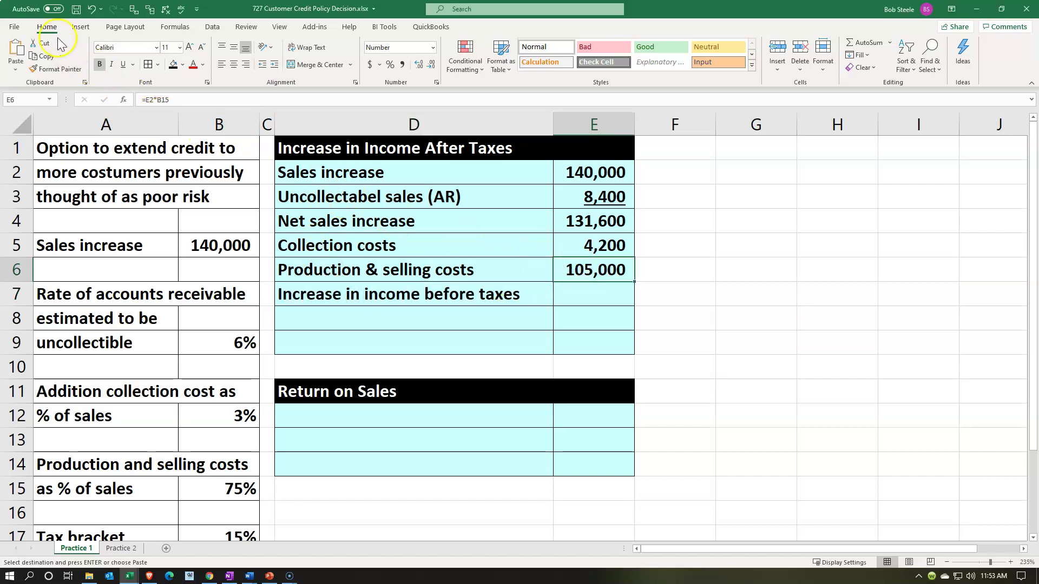
{"action": "left_click", "coordinate": [123, 64]}
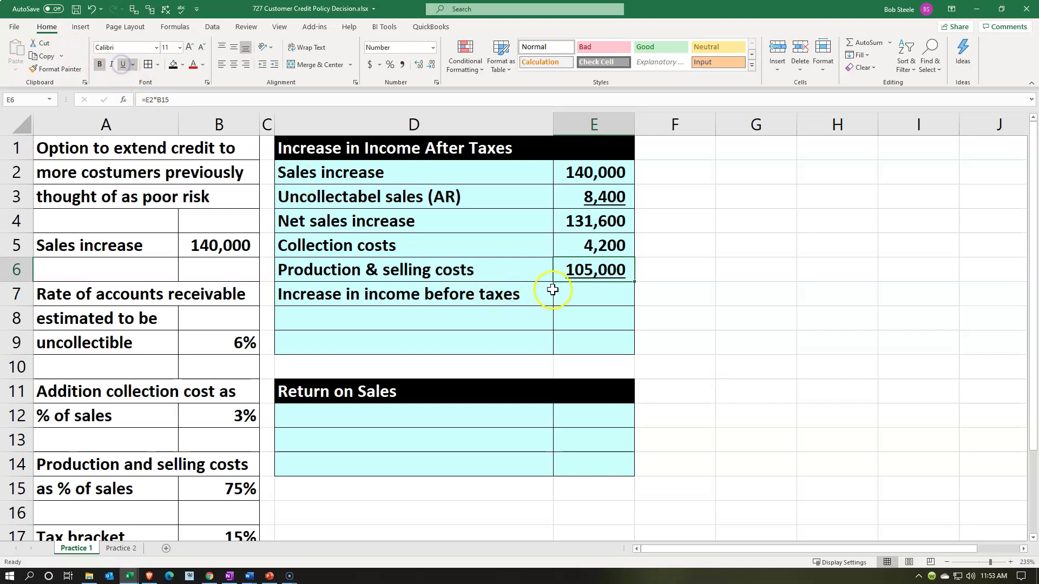
Step: Calculate the increase in income before taxes in E7 with the formula =E4-E5-E6
{"action": "left_click", "coordinate": [554, 290]}
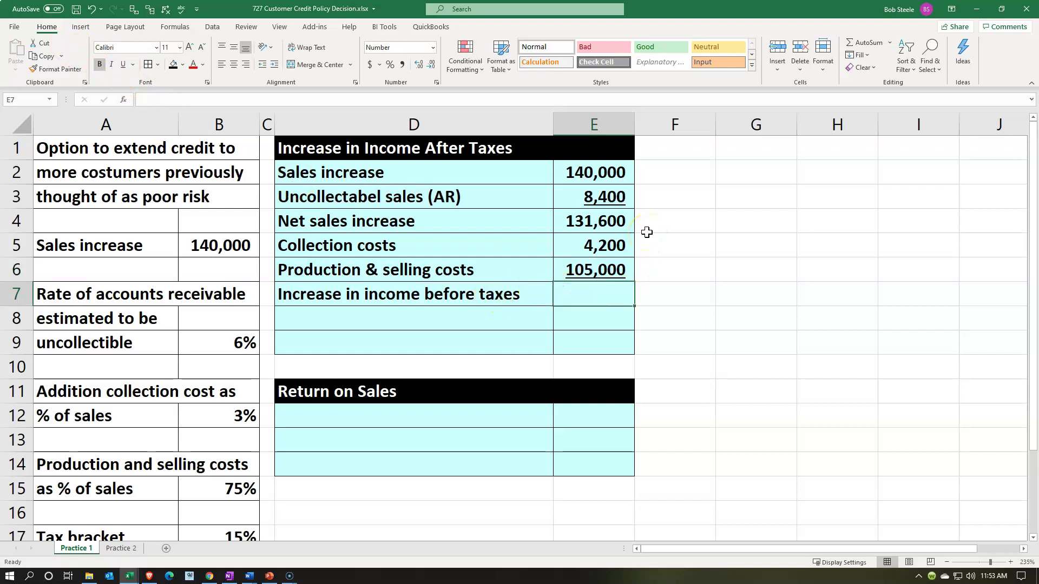
{"action": "type", "text": "="}
{"action": "key", "text": "Up"}
{"action": "key", "text": "Up"}
{"action": "key", "text": "Up"}
{"action": "type", "text": "-"}
{"action": "key", "text": "Up"}
{"action": "key", "text": "Up"}
{"action": "type", "text": "-"}
{"action": "key", "text": "Up"}
{"action": "key", "text": "ctrl+Return"}
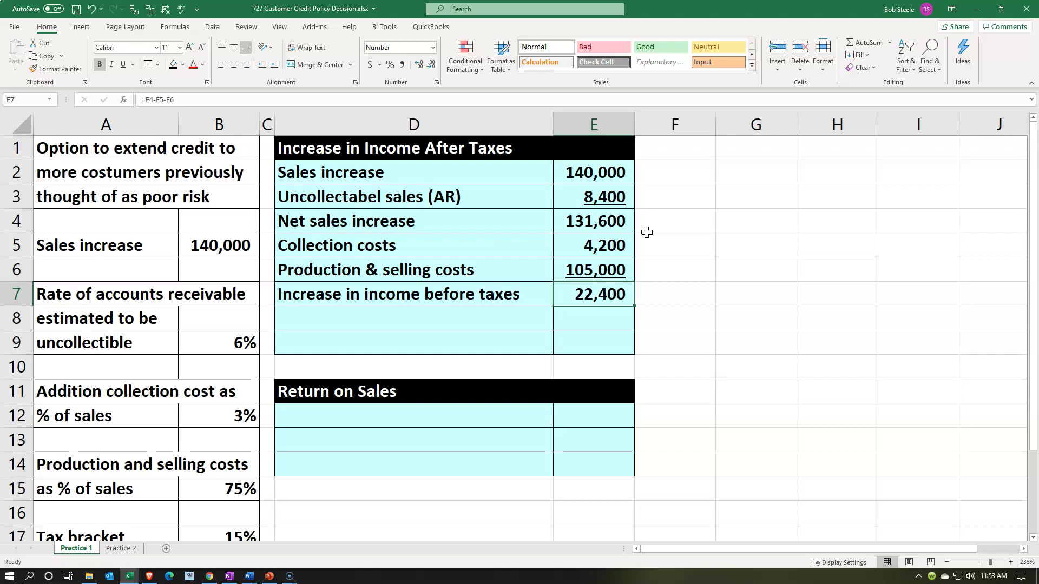
Step: Add an alternative calculation of the pre-tax income increase in F7 with the formula =E4-SUM(E5:E6)
{"action": "key", "text": "Right"}
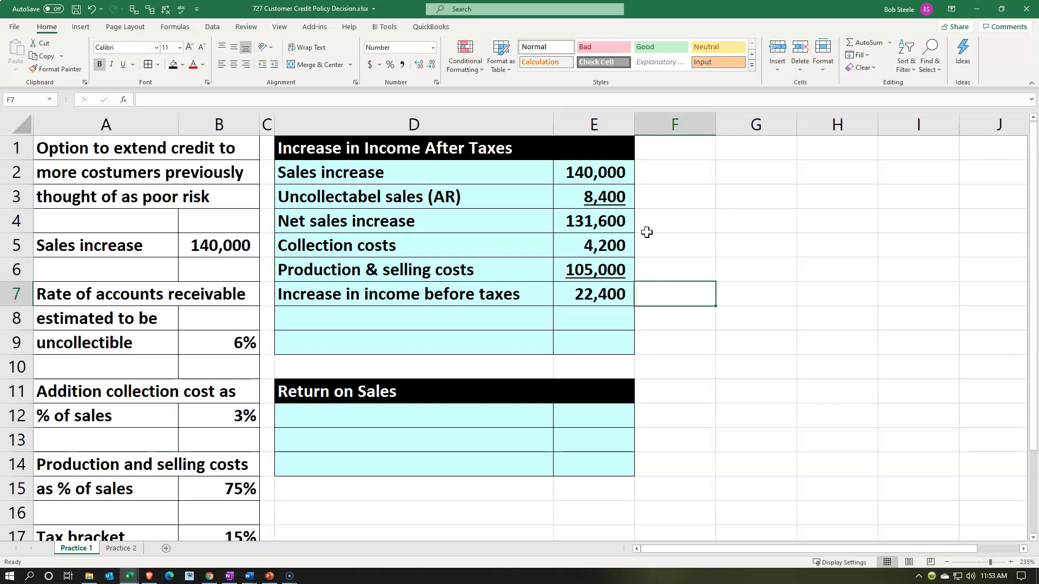
{"action": "type", "text": "="}
{"action": "key", "text": "Up"}
{"action": "key", "text": "Up"}
{"action": "key", "text": "Up"}
{"action": "key", "text": "Left"}
{"action": "type", "text": "-su"}
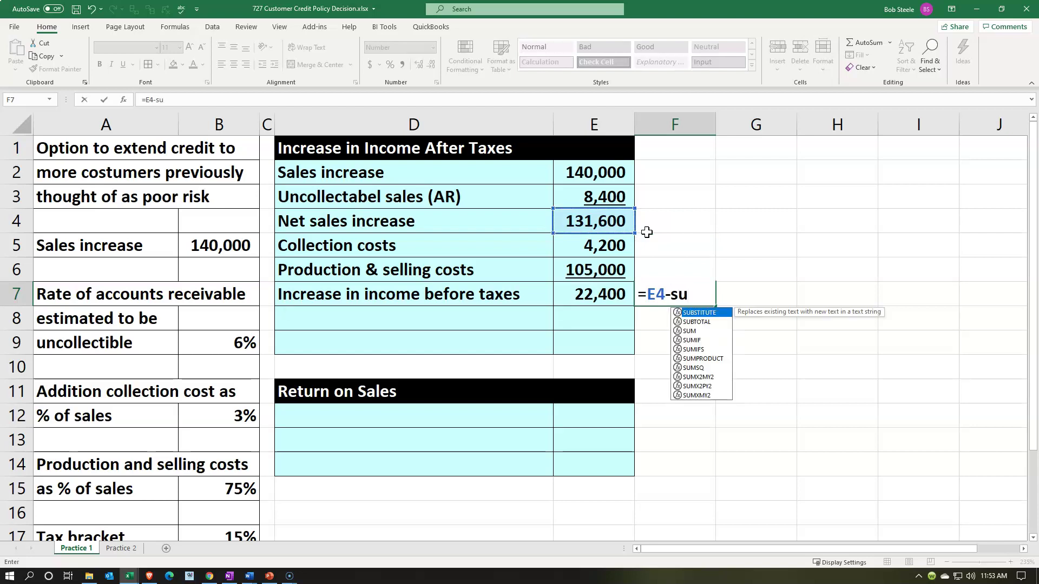
{"action": "type", "text": "m("}
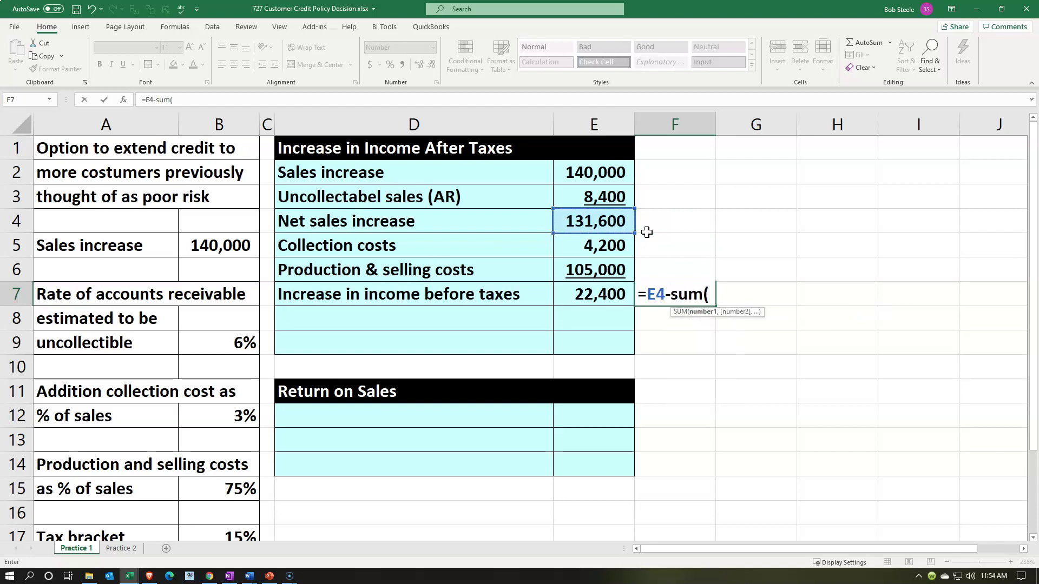
{"action": "key", "text": "Up"}
{"action": "key", "text": "Left"}
{"action": "key", "text": "Up"}
{"action": "key", "text": "shift+Down"}
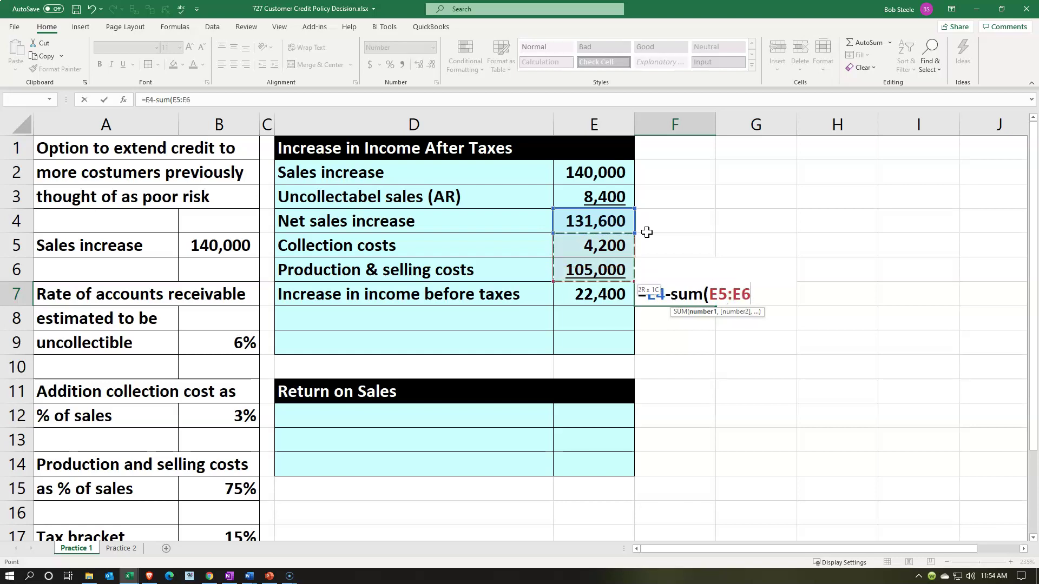
{"action": "type", "text": ")"}
{"action": "key", "text": "Return"}
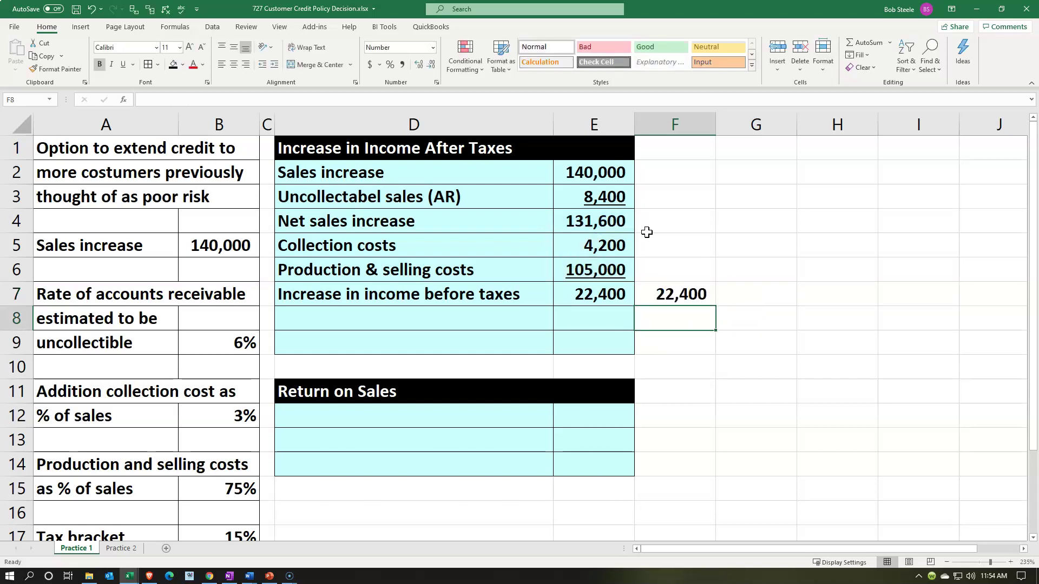
Step: Enter the label "Increase in taxes" in D8
{"action": "key", "text": "Down"}
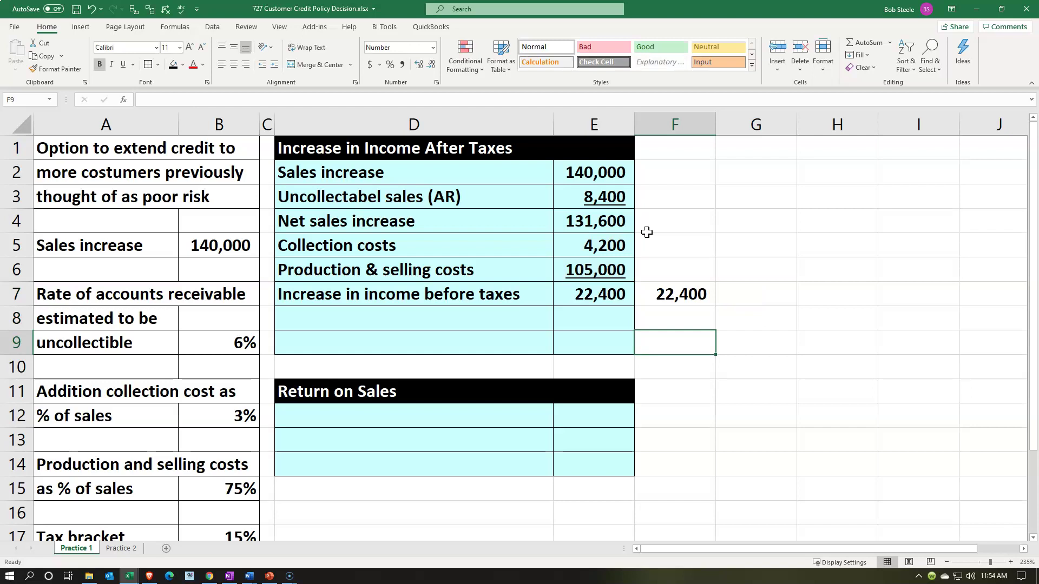
{"action": "key", "text": "Left"}
{"action": "key", "text": "Left"}
{"action": "key", "text": "Up"}
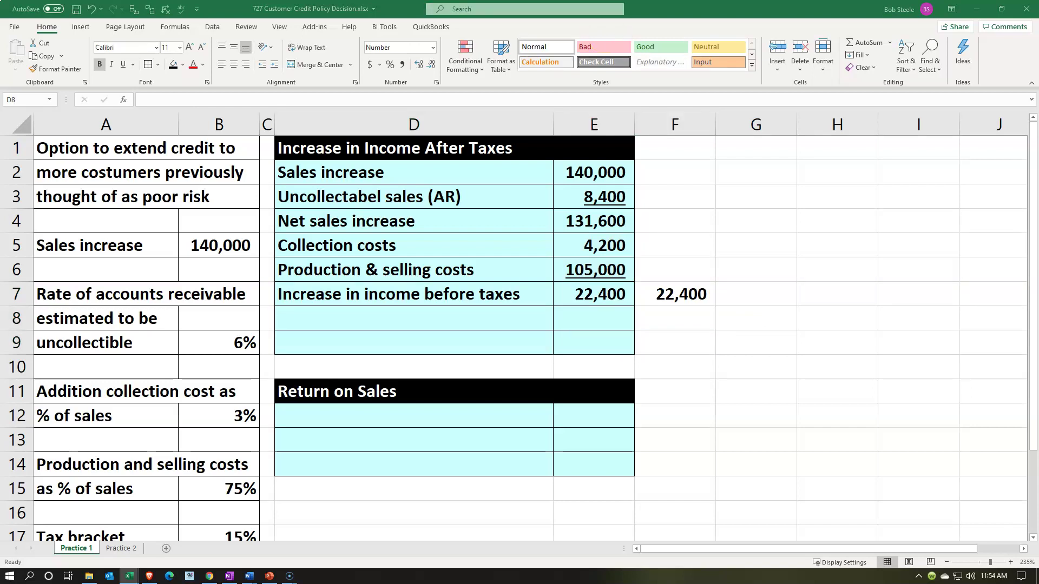
{"action": "left_click", "coordinate": [303, 308]}
{"action": "type", "text": "Increase in taxes"}
{"action": "key", "text": "Right"}
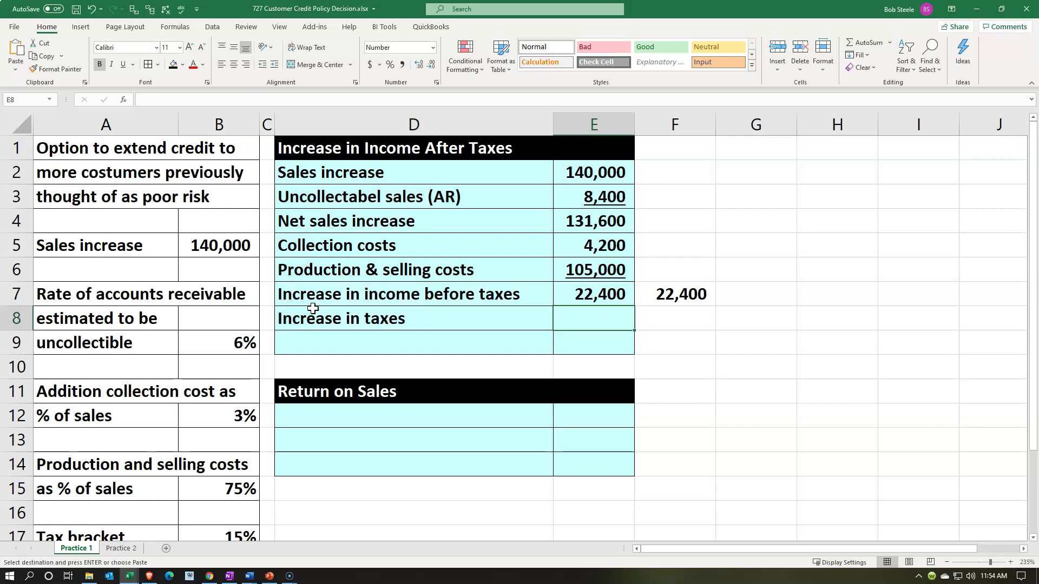
Step: Calculate the increase in taxes in E8 with the formula =E7*B17
{"action": "type", "text": "="}
{"action": "key", "text": "Up"}
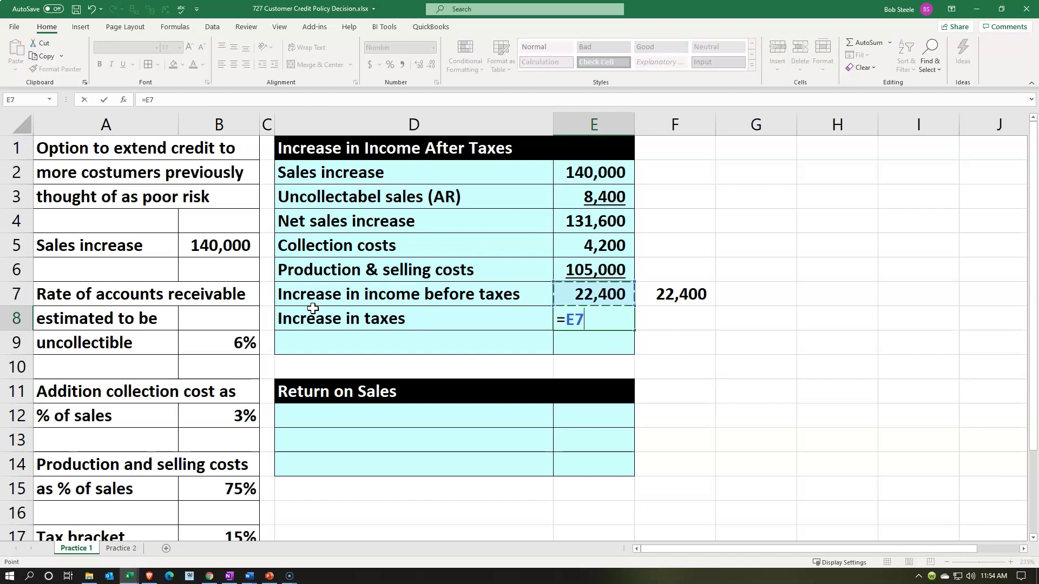
{"action": "type", "text": "*"}
{"action": "key", "text": "Down"}
{"action": "key", "text": "Down"}
{"action": "key", "text": "Down"}
{"action": "key", "text": "Down"}
{"action": "key", "text": "Down"}
{"action": "key", "text": "Down"}
{"action": "key", "text": "Down"}
{"action": "key", "text": "Left"}
{"action": "key", "text": "Left"}
{"action": "key", "text": "Left"}
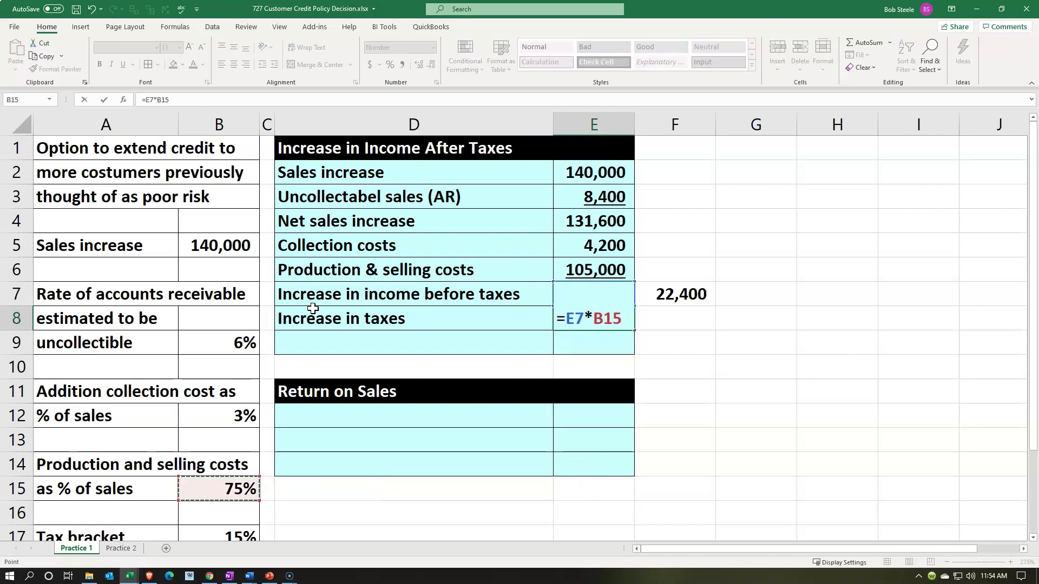
{"action": "key", "text": "Down"}
{"action": "key", "text": "Down"}
{"action": "key", "text": "Return"}
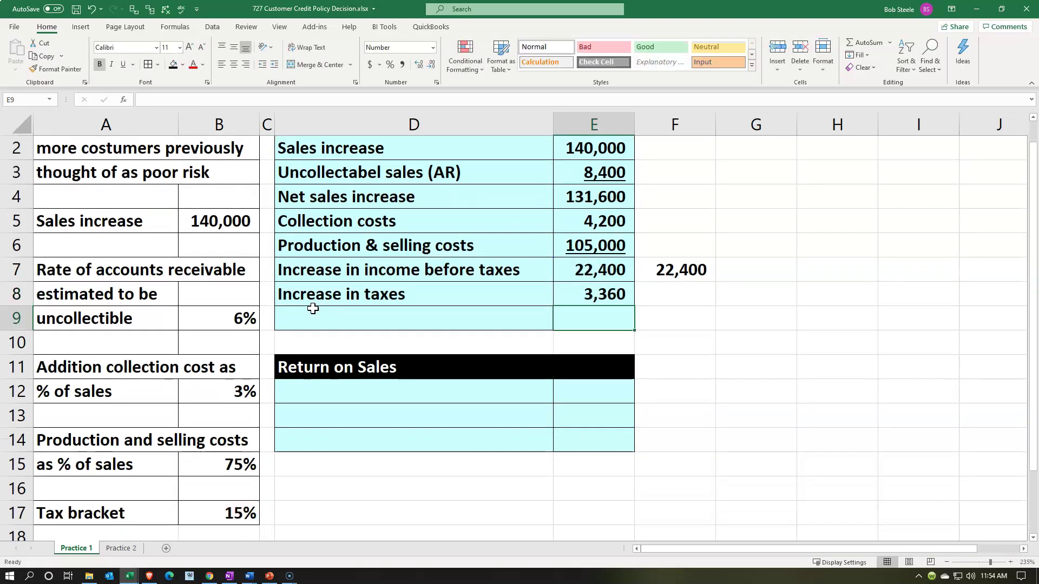
Step: Enter the label "Increase in income after taxes" in D9
{"action": "left_click", "coordinate": [313, 308]}
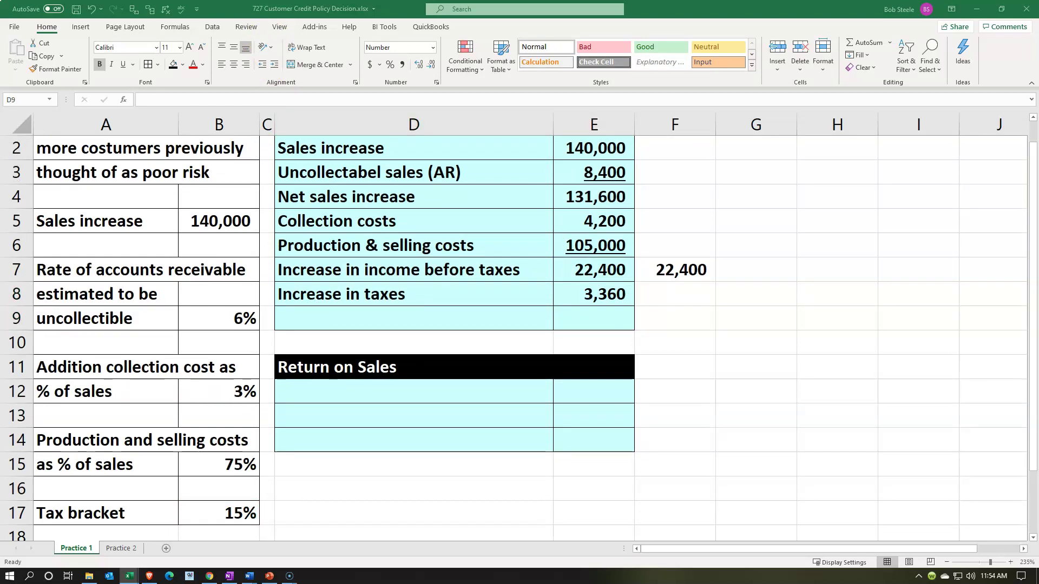
{"action": "key", "text": "ctrl+c"}
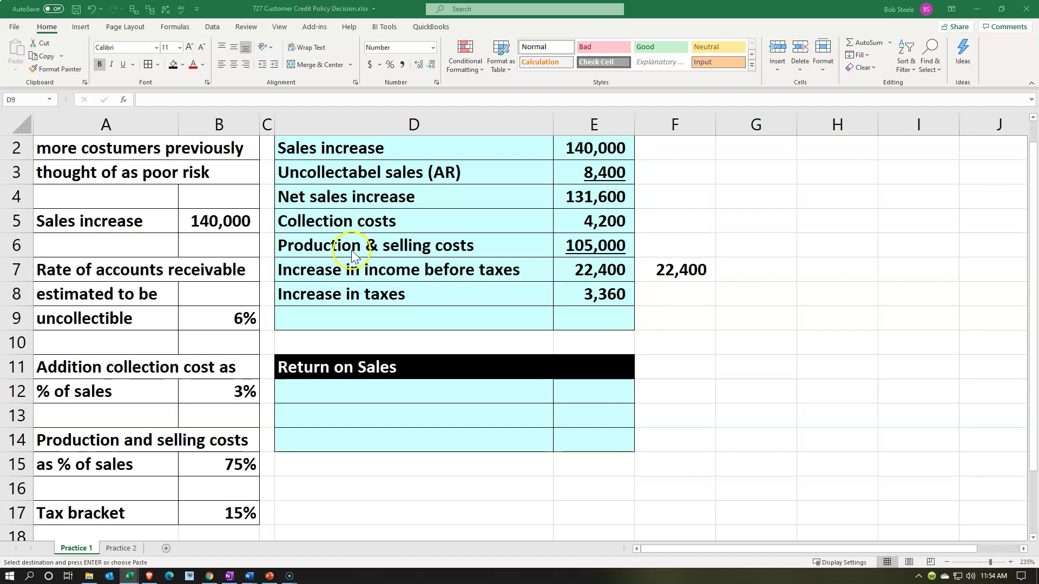
{"action": "left_click", "coordinate": [382, 318]}
{"action": "key", "text": "ctrl+v"}
{"action": "key", "text": "Right"}
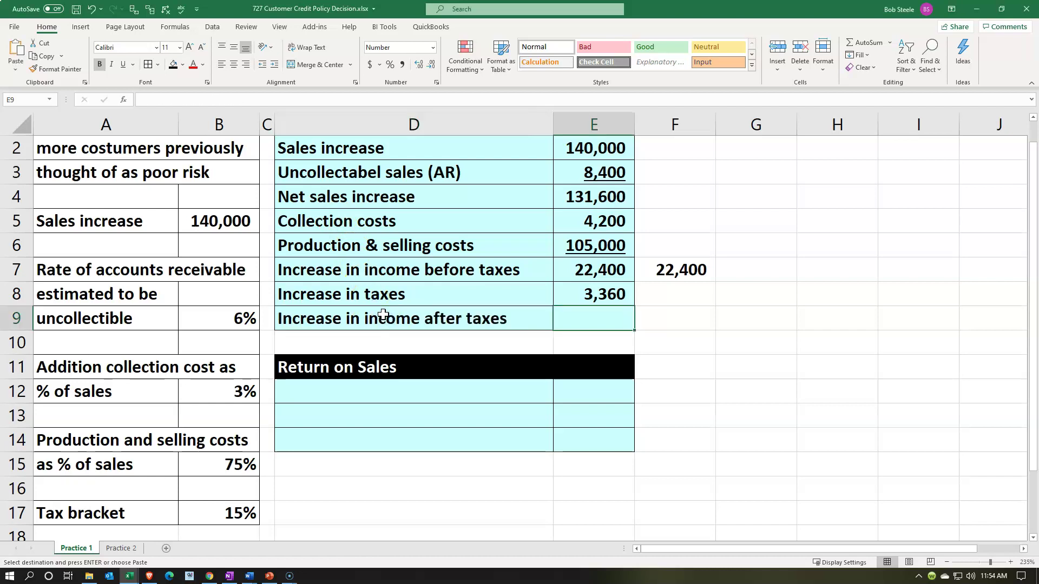
Step: Calculate the increase in income after taxes in E9 with the formula =E7-E8
{"action": "type", "text": "="}
{"action": "key", "text": "Up"}
{"action": "key", "text": "Up"}
{"action": "type", "text": "-"}
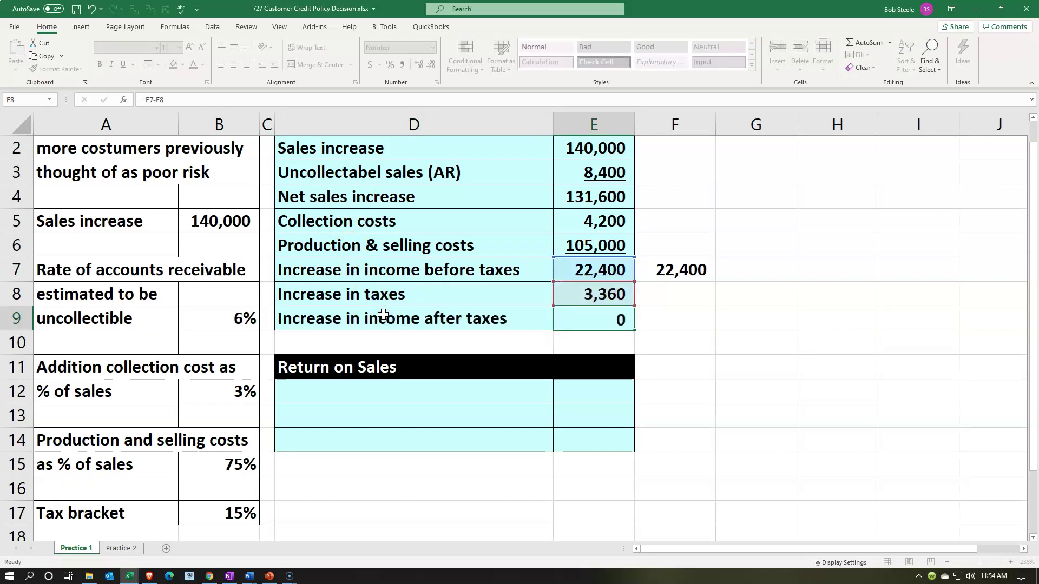
{"action": "key", "text": "Return"}
Step: Underline the increase in taxes amount in E8
{"action": "key", "text": "Up"}
{"action": "key", "text": "Up"}
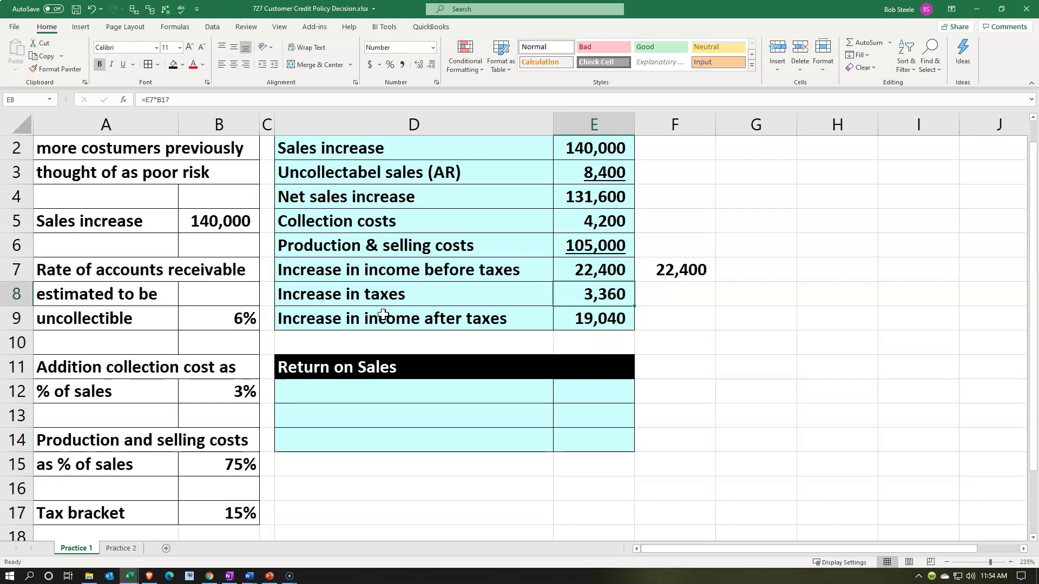
{"action": "left_click", "coordinate": [123, 65]}
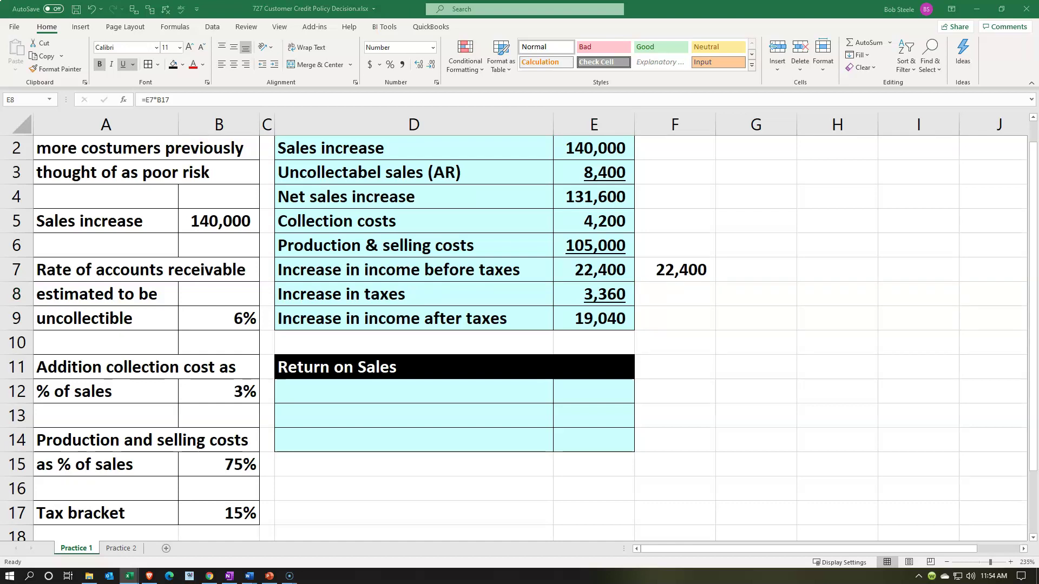
Step: Fill the first Return on Sales row by linking the label in D12 with =D9 and the amount in E12 with =E9
{"action": "left_click", "coordinate": [382, 395]}
{"action": "key", "text": "ctrl+v"}
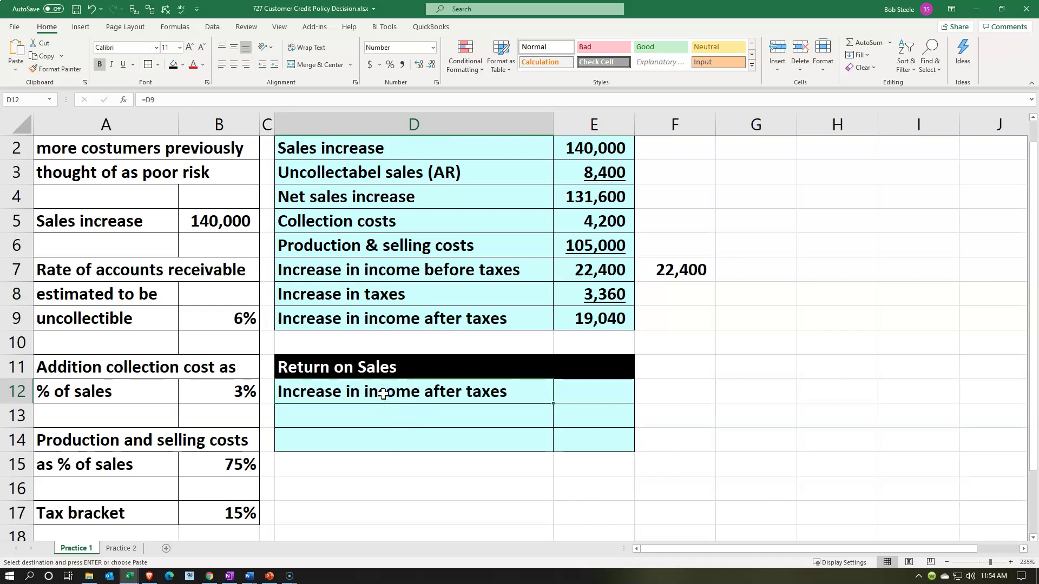
{"action": "key", "text": "Right"}
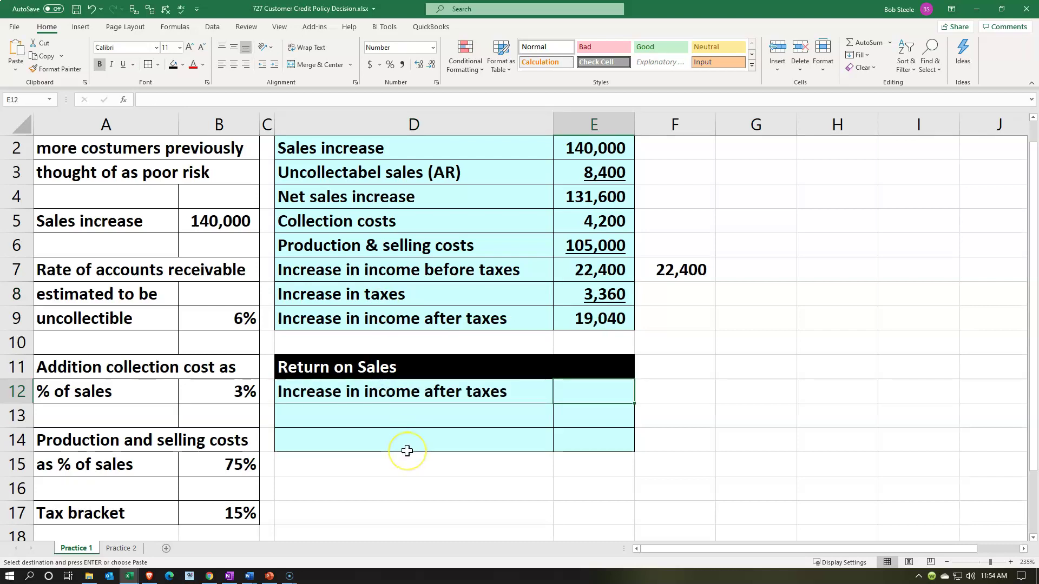
{"action": "type", "text": "="}
{"action": "key", "text": "Up"}
{"action": "key", "text": "Up"}
{"action": "key", "text": "Up"}
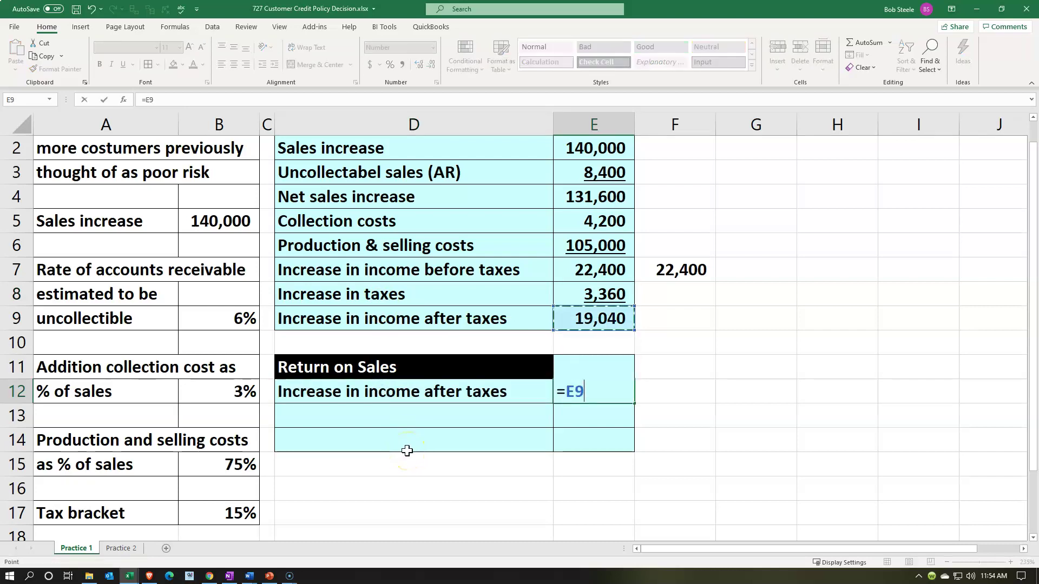
{"action": "key", "text": "Return"}
Step: Link the sales increase into the second Return on Sales row, with =D2 in D13 and =E2 in E13
{"action": "key", "text": "Left"}
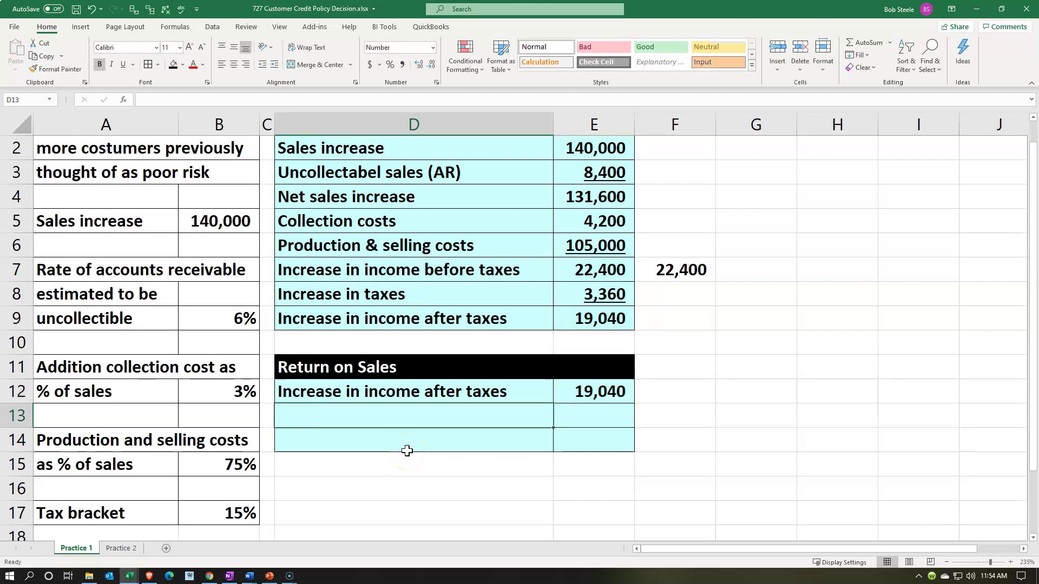
{"action": "type", "text": "="}
{"action": "scroll", "coordinate": [407, 450], "scroll_direction": "up", "scroll_amount": 1}
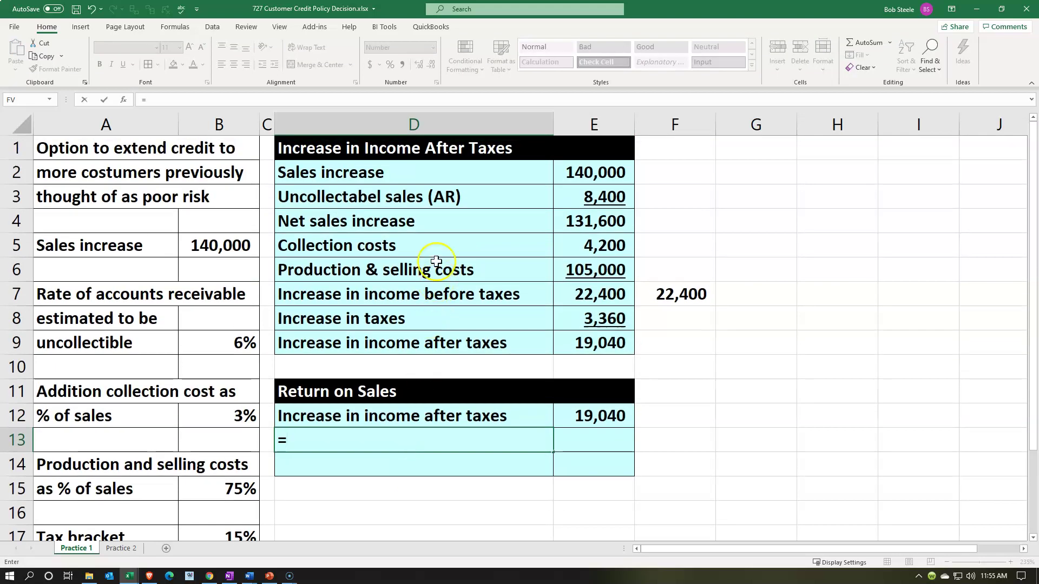
{"action": "left_click", "coordinate": [397, 182]}
{"action": "key", "text": "Tab"}
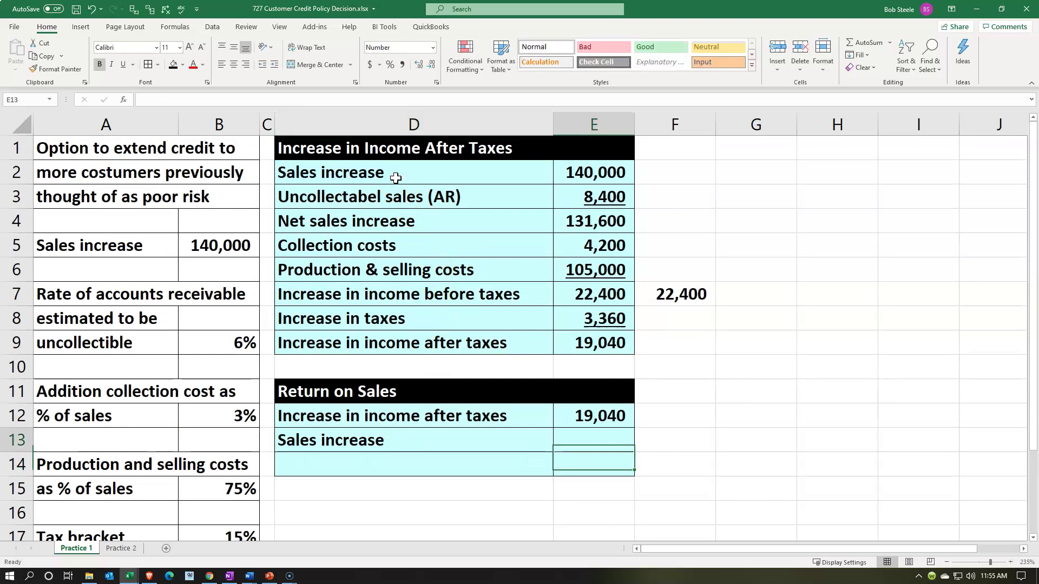
{"action": "type", "text": "="}
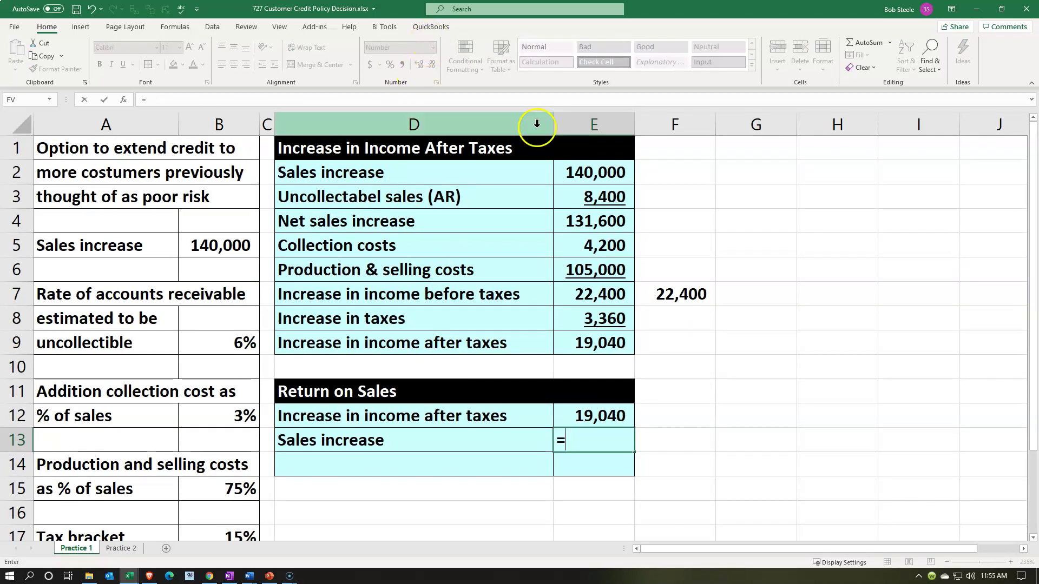
{"action": "left_click", "coordinate": [585, 180]}
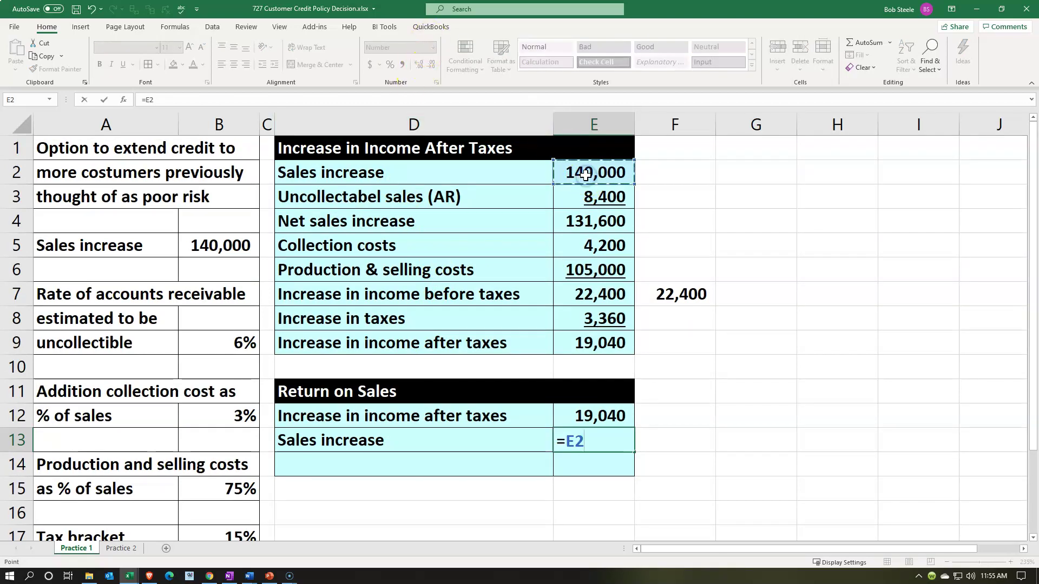
{"action": "key", "text": "Return"}
Step: Enter the label "Return on sales" in D14 and calculate the ratio in E14 with the formula =E12/E13
{"action": "key", "text": "Left"}
{"action": "type", "text": "Re"}
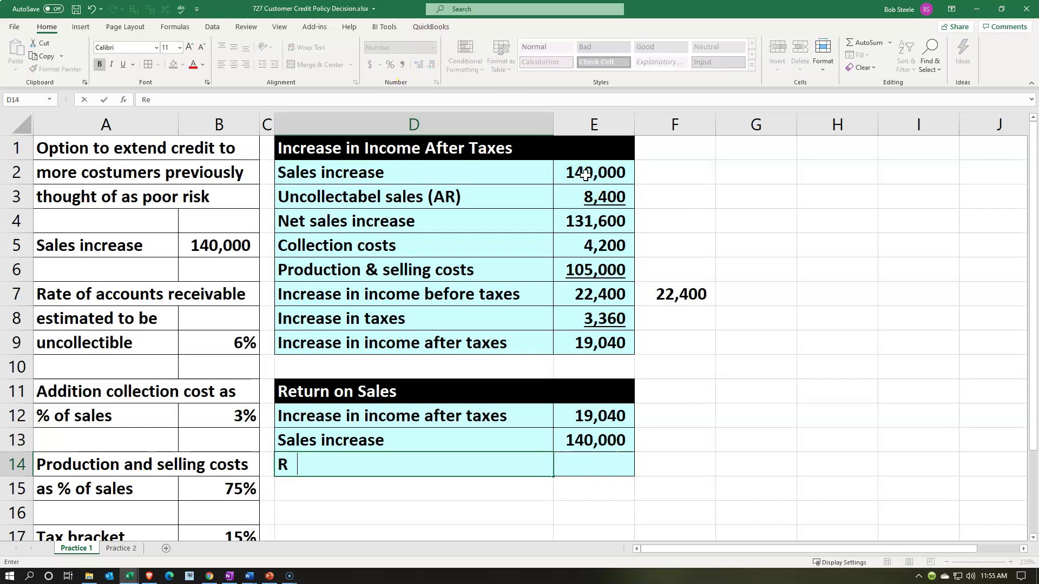
{"action": "type", "text": "turn on sales"}
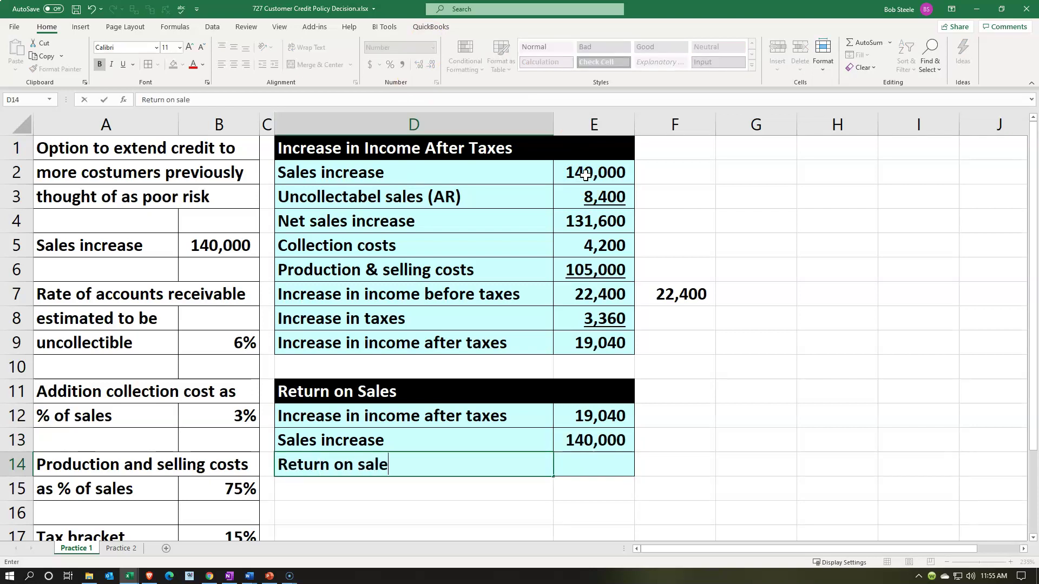
{"action": "key", "text": "Right"}
{"action": "type", "text": "="}
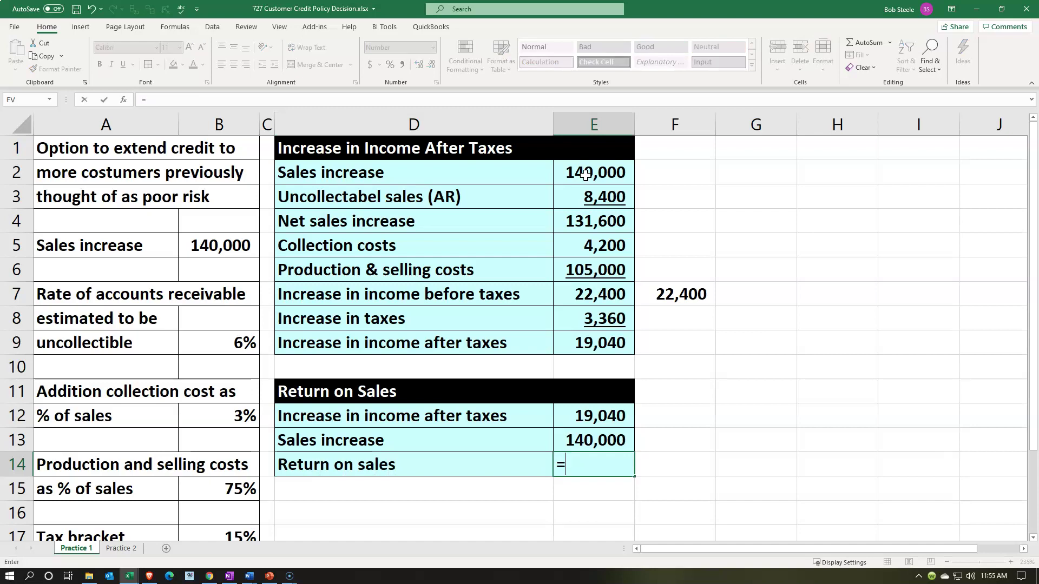
{"action": "key", "text": "Up"}
{"action": "key", "text": "Up"}
{"action": "type", "text": "/"}
{"action": "key", "text": "Up"}
{"action": "key", "text": "ctrl+Return"}
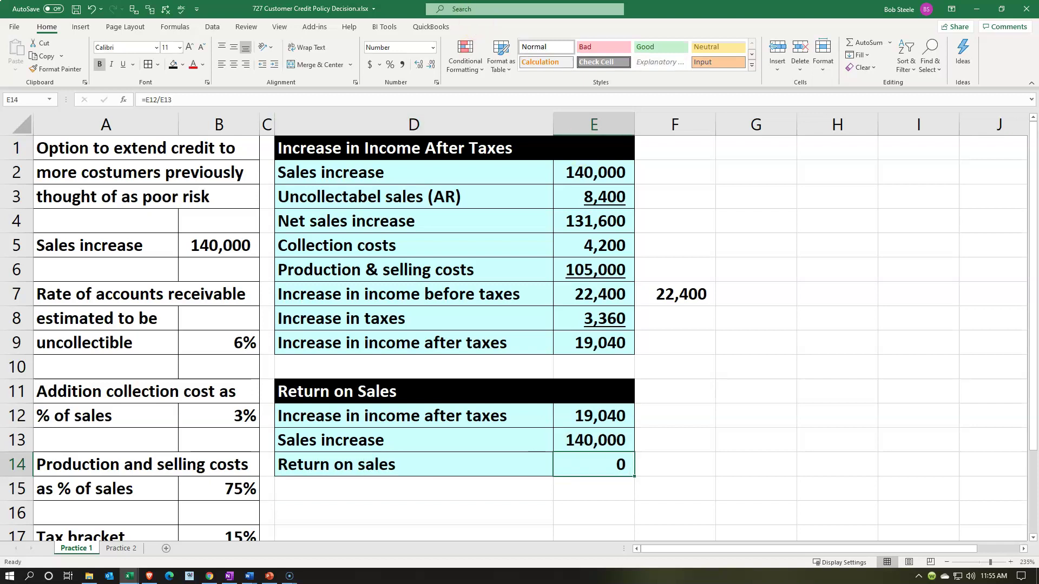
Step: Format the return on sales in E14 as a percentage with two decimals and underline the sales increase in E13
{"action": "left_click", "coordinate": [54, 33]}
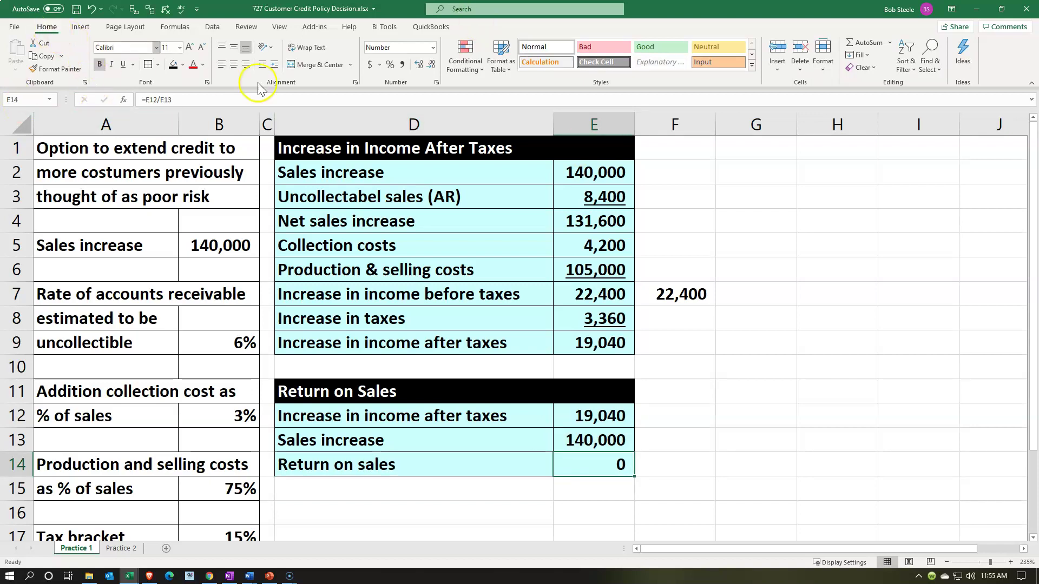
{"action": "left_click", "coordinate": [389, 65]}
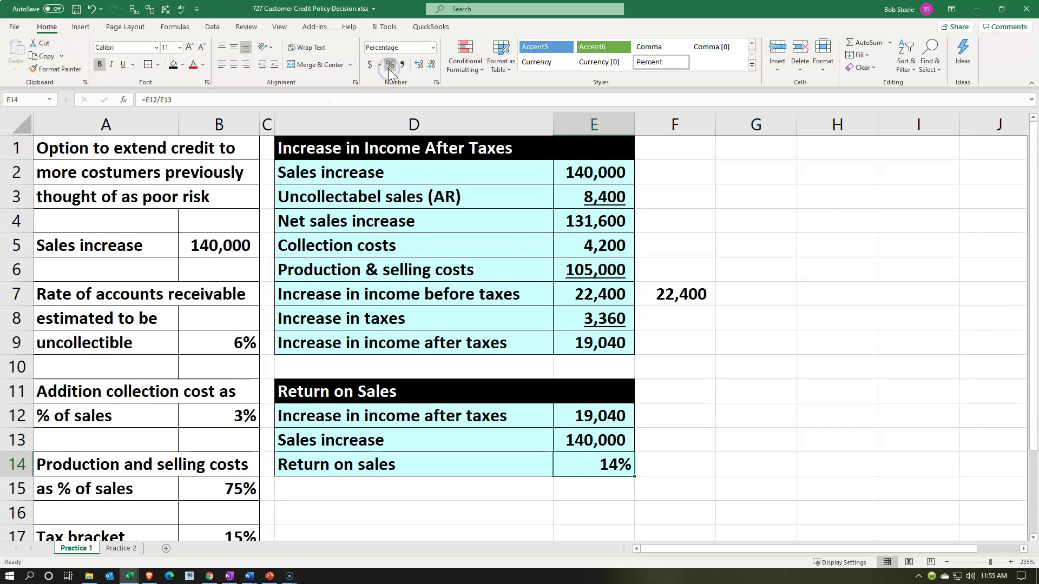
{"action": "left_click", "coordinate": [418, 65]}
{"action": "left_click", "coordinate": [419, 66]}
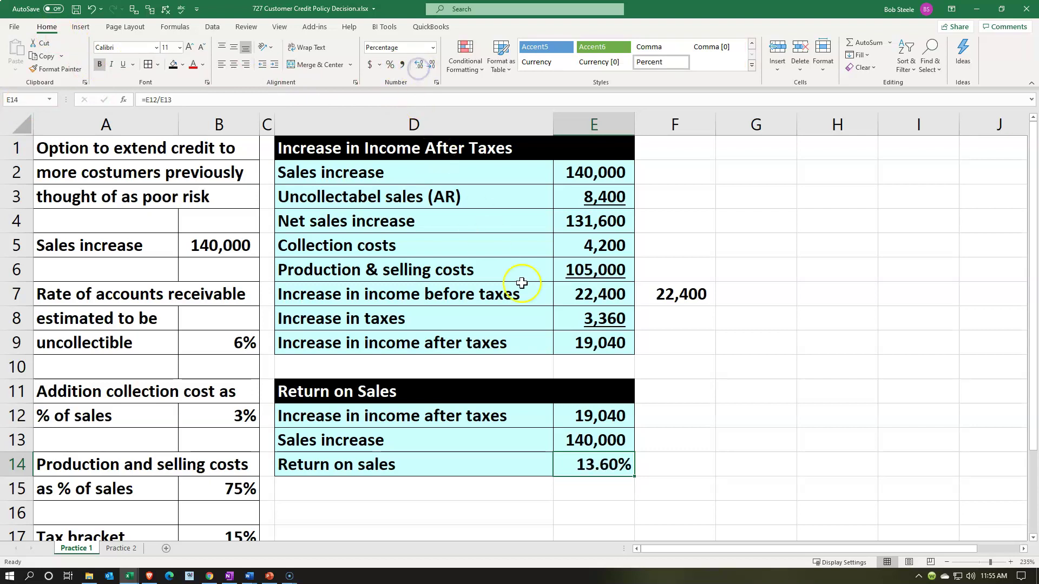
{"action": "left_click", "coordinate": [597, 434]}
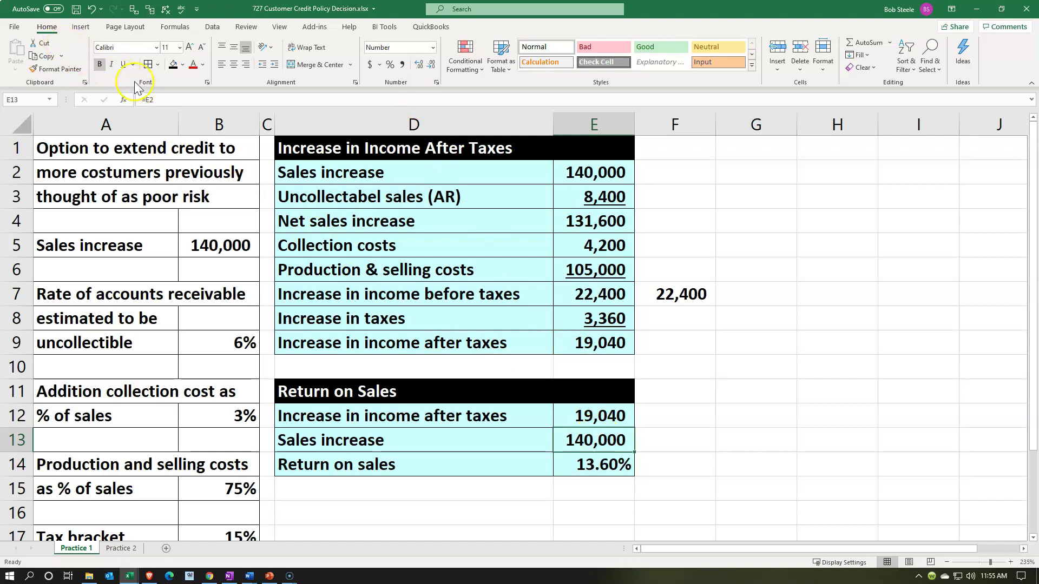
{"action": "left_click", "coordinate": [123, 65]}
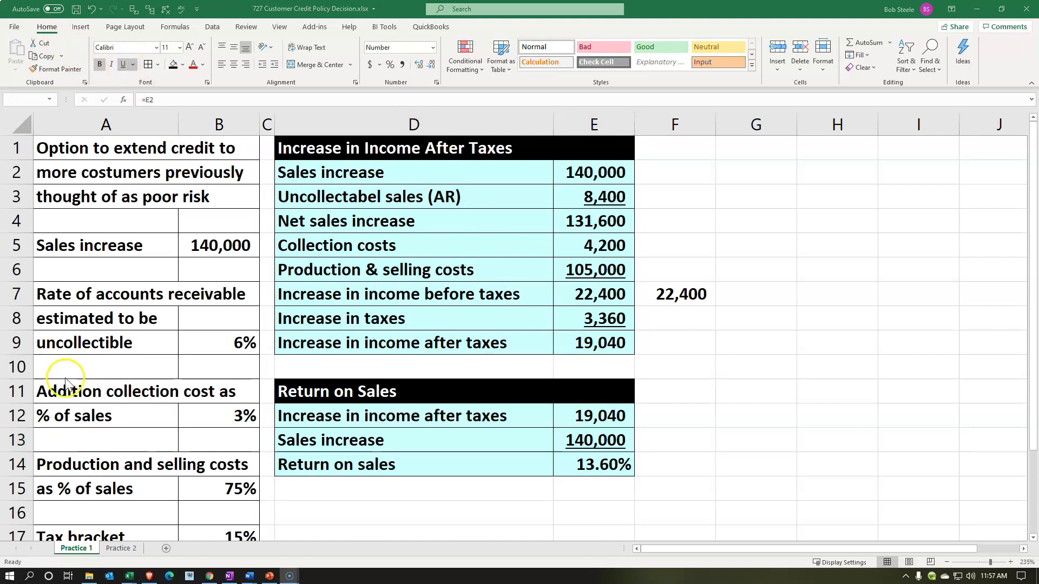
Step: Switch to the Practice 2 sheet and review its credit policy assumptions, accounts receivable turnover and empty calculation tables
{"action": "left_click", "coordinate": [128, 551]}
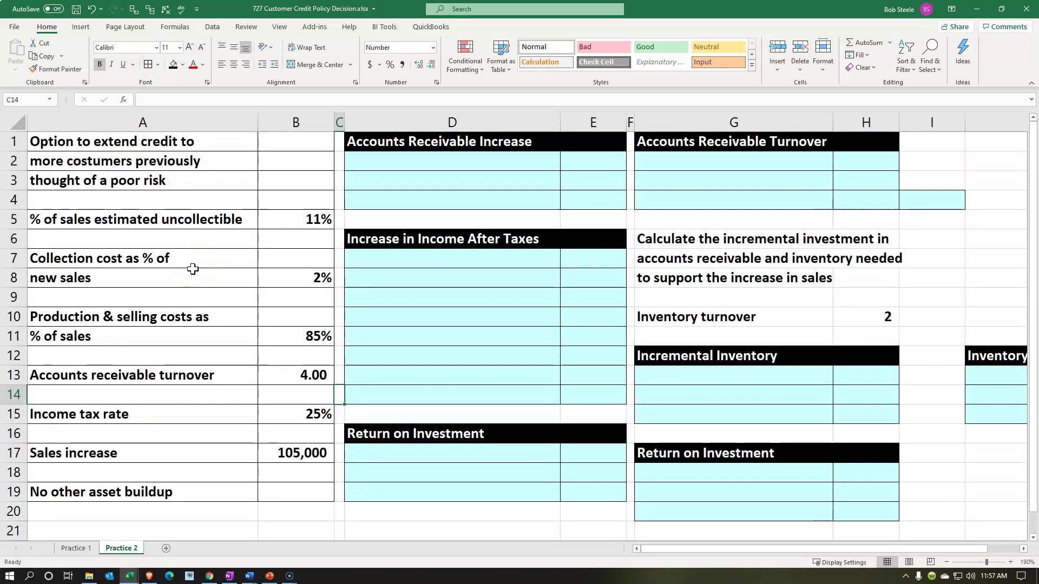
{"action": "left_click", "coordinate": [170, 254]}
{"action": "left_click", "coordinate": [280, 219]}
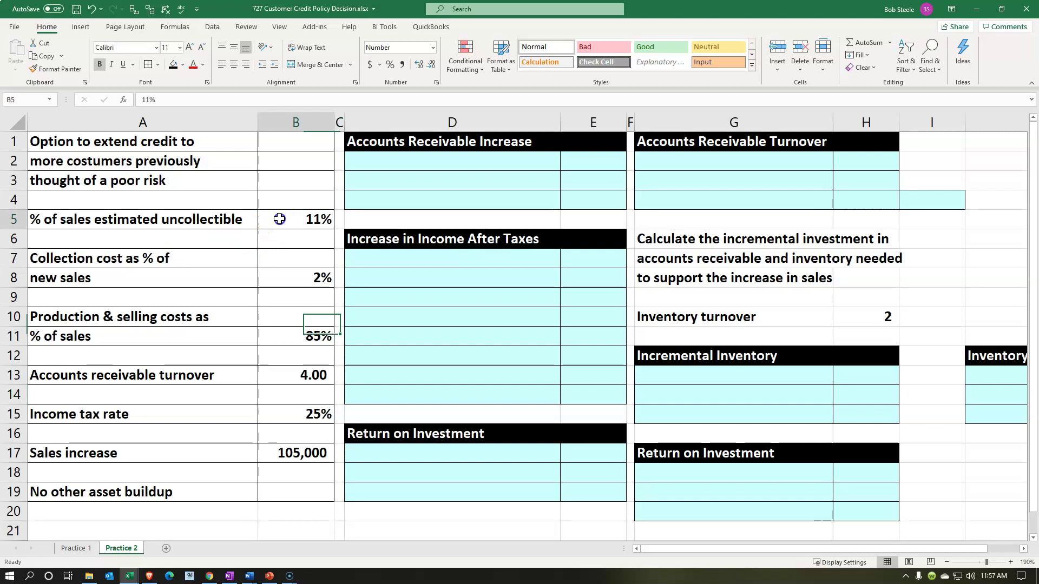
{"action": "left_click", "coordinate": [280, 271]}
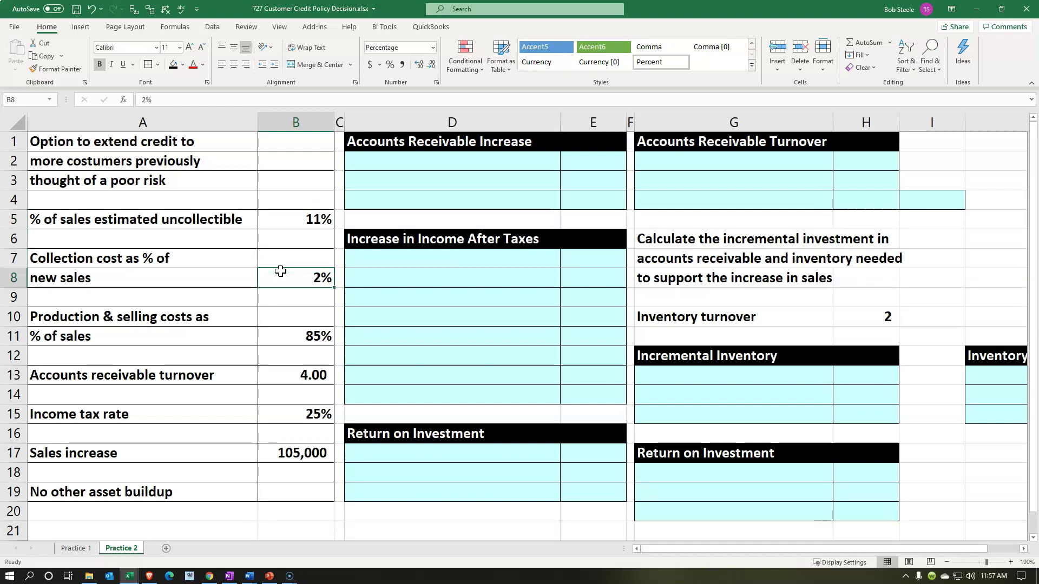
{"action": "key", "text": "Down"}
{"action": "key", "text": "Down"}
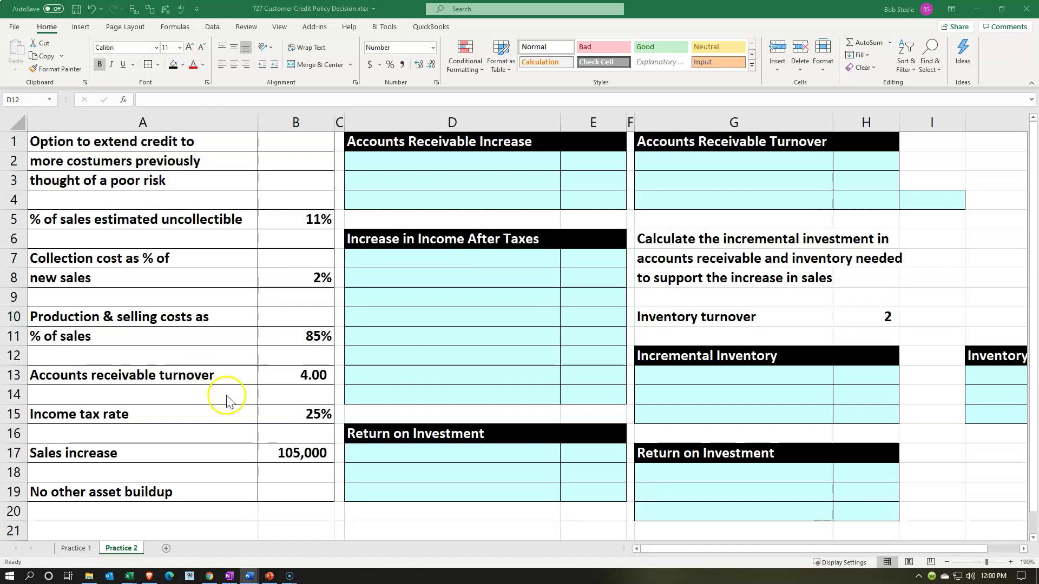
{"action": "left_click", "coordinate": [217, 442]}
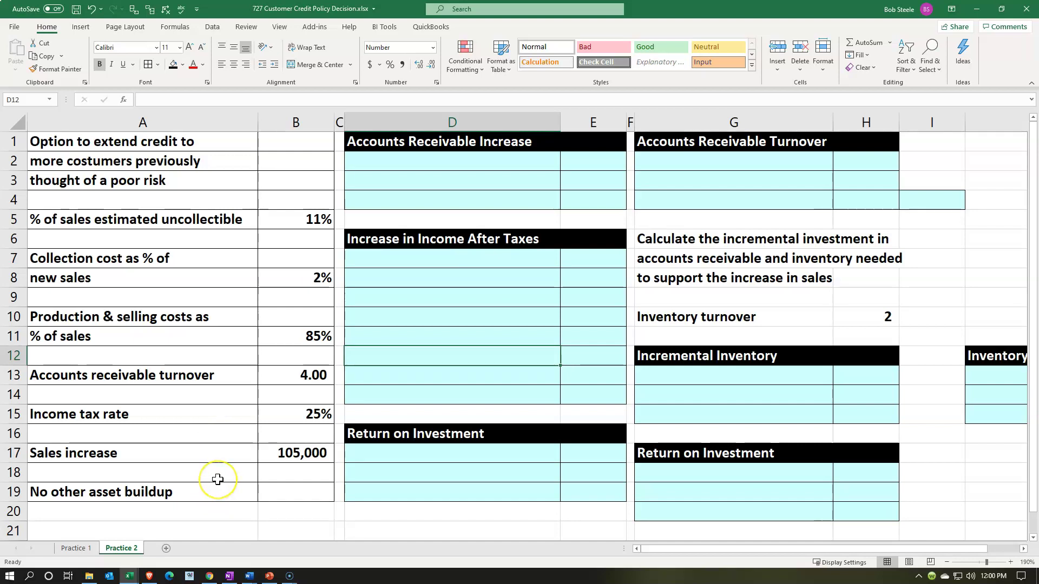
{"action": "left_click", "coordinate": [444, 198]}
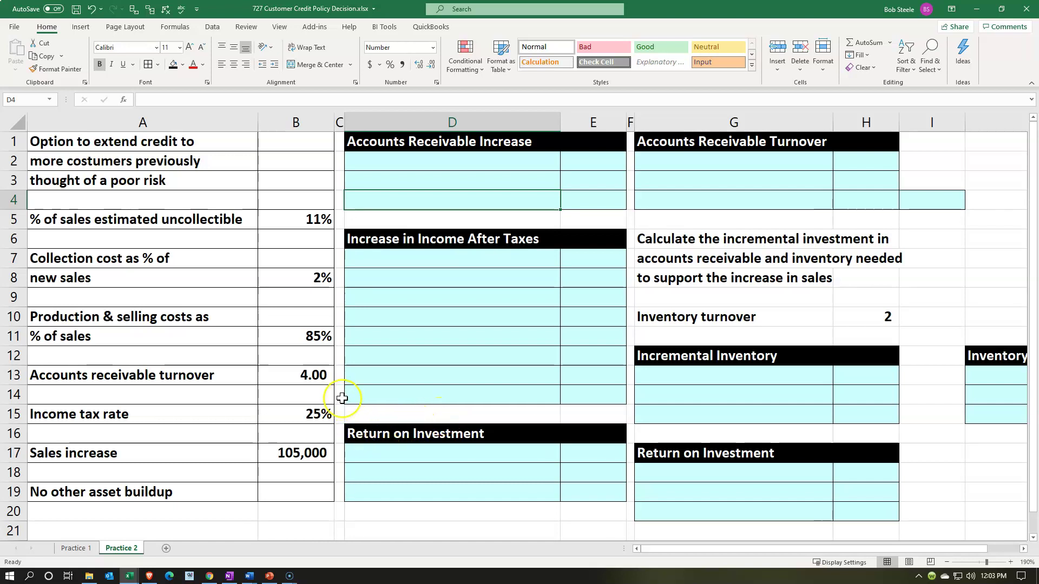
{"action": "left_click", "coordinate": [336, 377]}
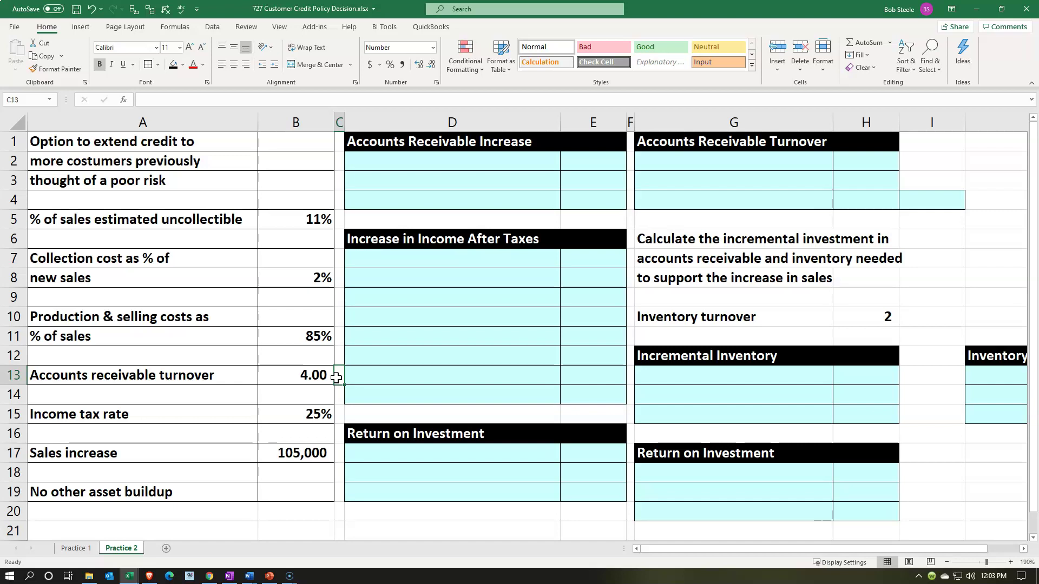
{"action": "left_click", "coordinate": [323, 375]}
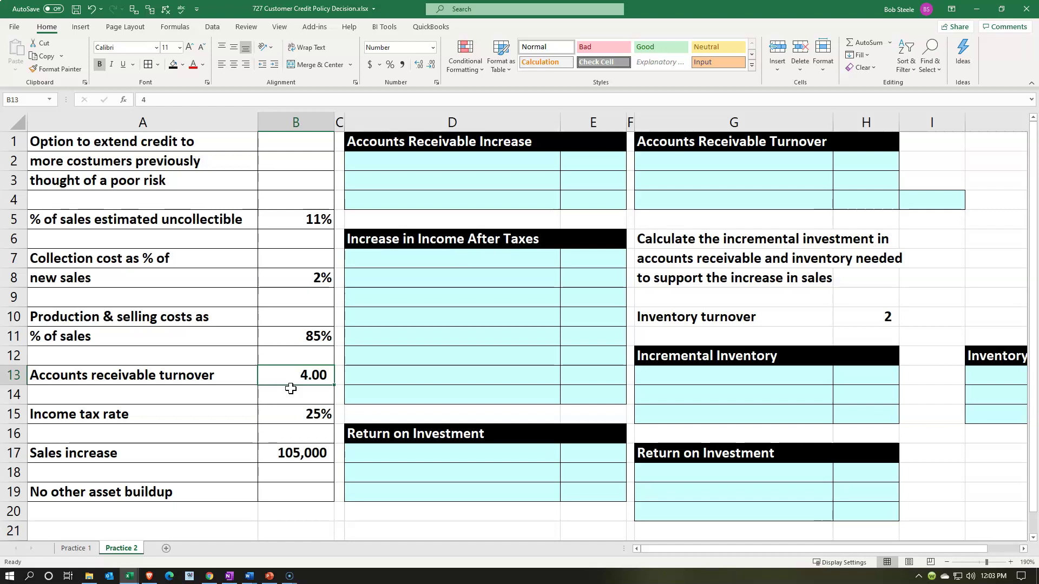
{"action": "left_click", "coordinate": [390, 162]}
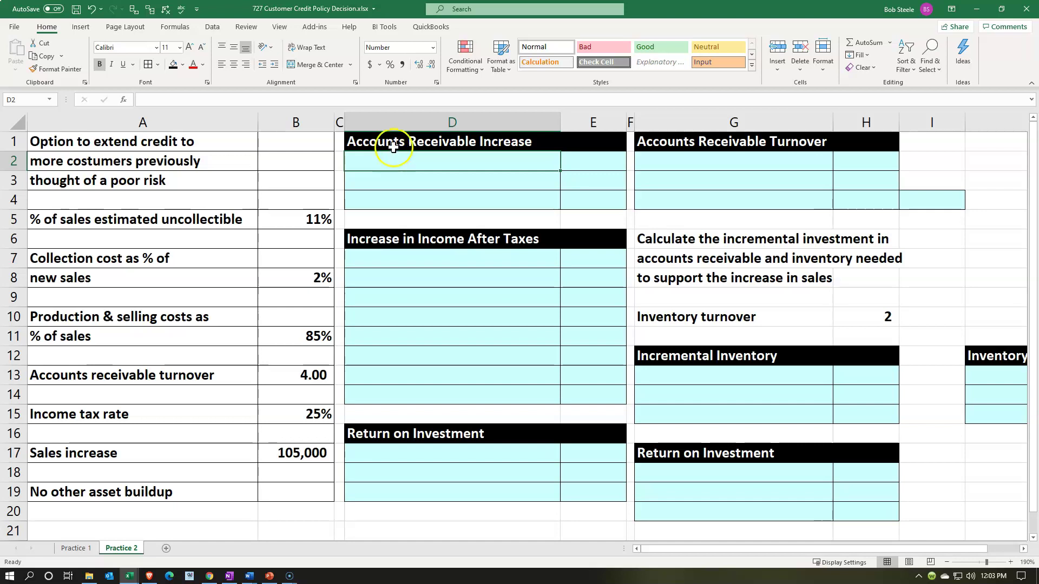
{"action": "left_click", "coordinate": [385, 144]}
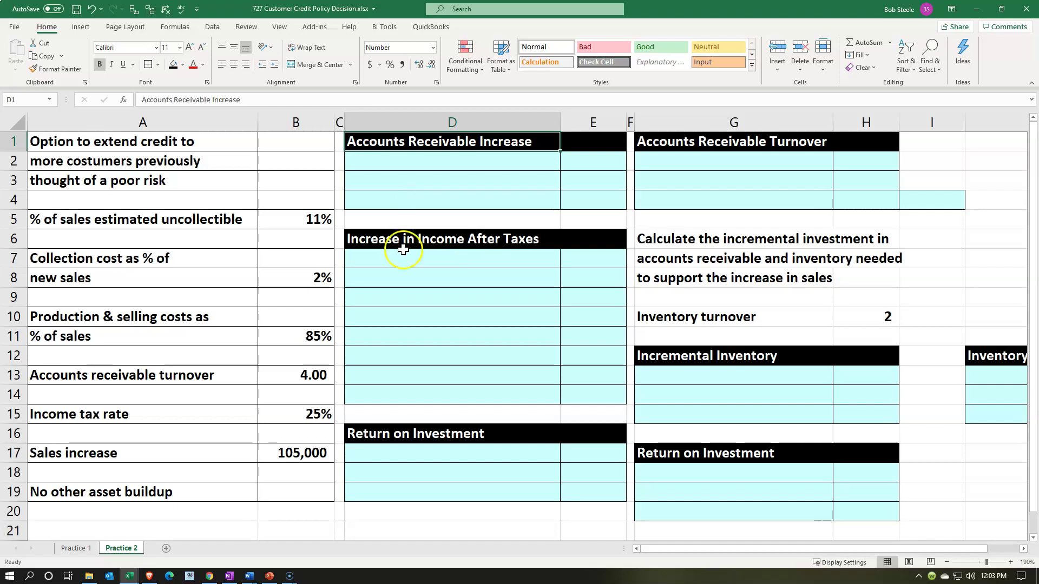
{"action": "left_click", "coordinate": [326, 372]}
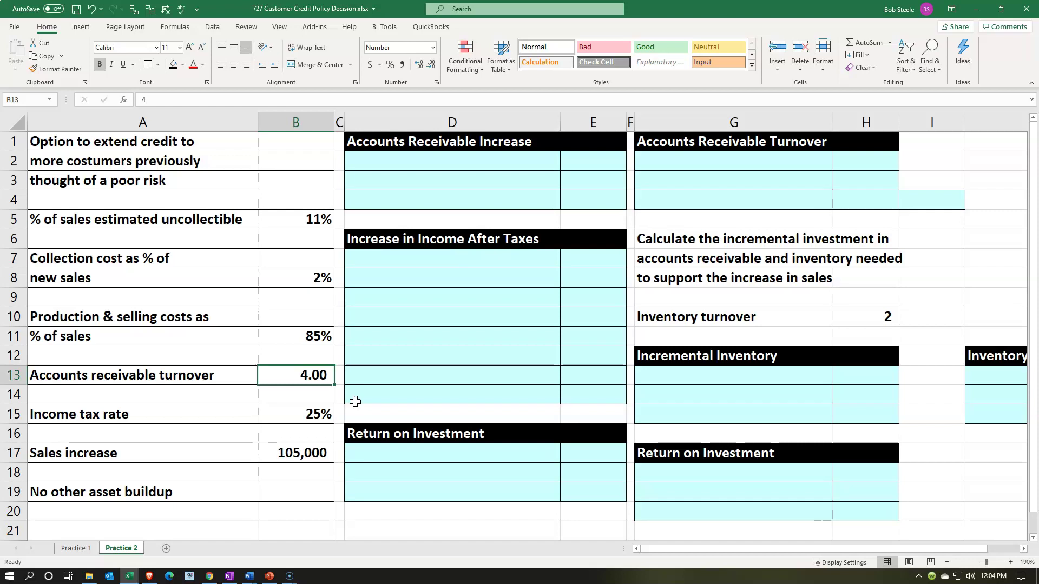
{"action": "left_click", "coordinate": [687, 161]}
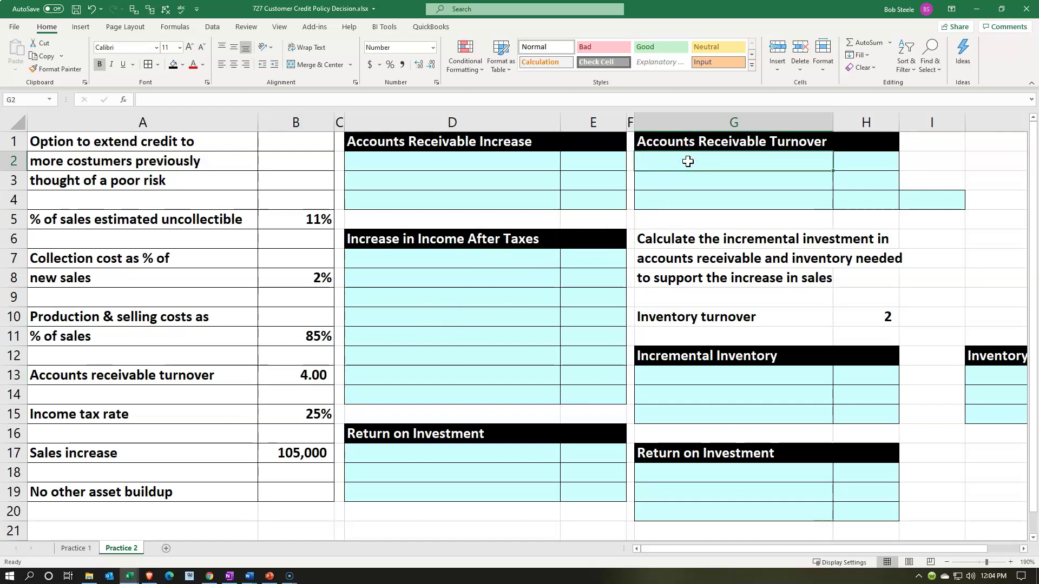
Step: Enter the label "Sales increase" in G2 and place "Accounts receivable increase" in G3 as a pasted plain value
{"action": "type", "text": "Sales increase"}
{"action": "key", "text": "Tab"}
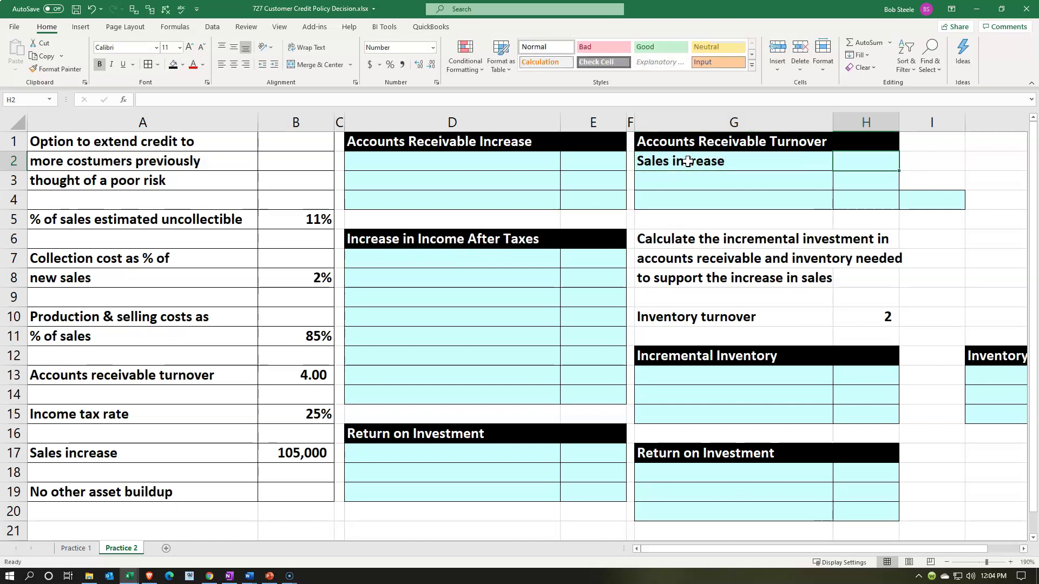
{"action": "key", "text": "Return"}
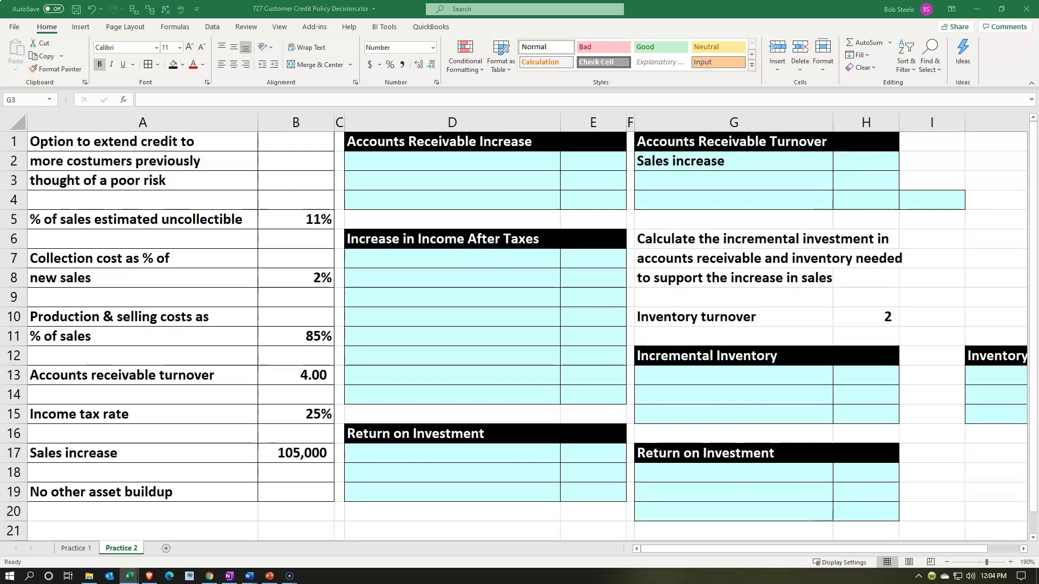
{"action": "left_click", "coordinate": [687, 184]}
{"action": "key", "text": "ctrl+c"}
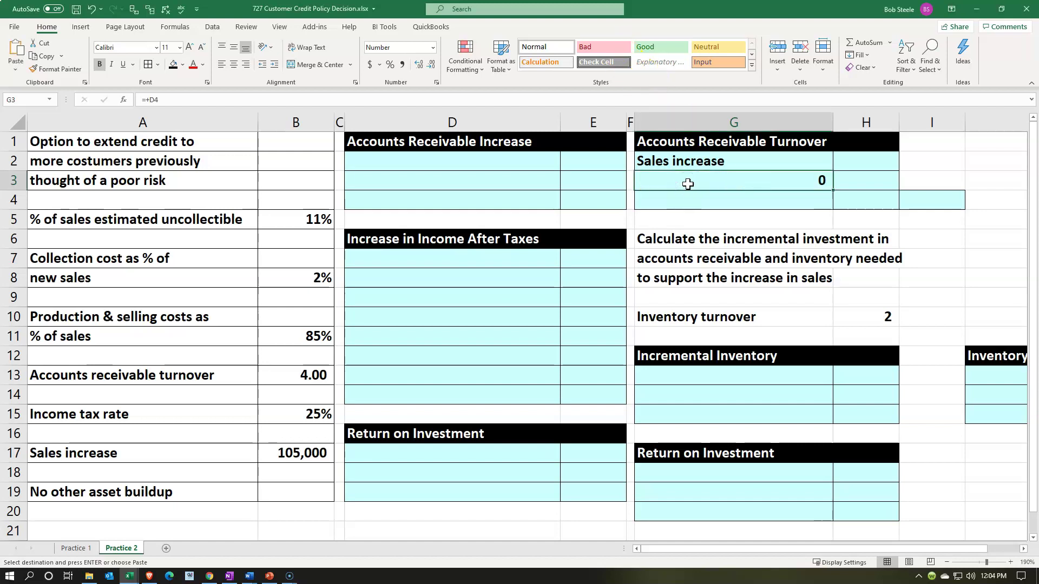
{"action": "right_click", "coordinate": [726, 185]}
{"action": "left_click", "coordinate": [701, 177]}
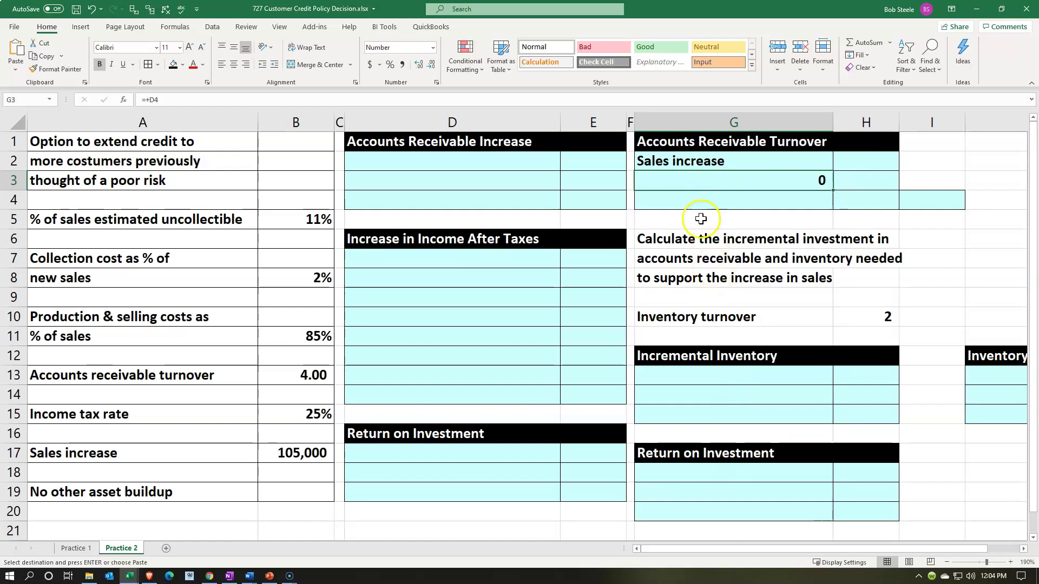
{"action": "right_click", "coordinate": [674, 185]}
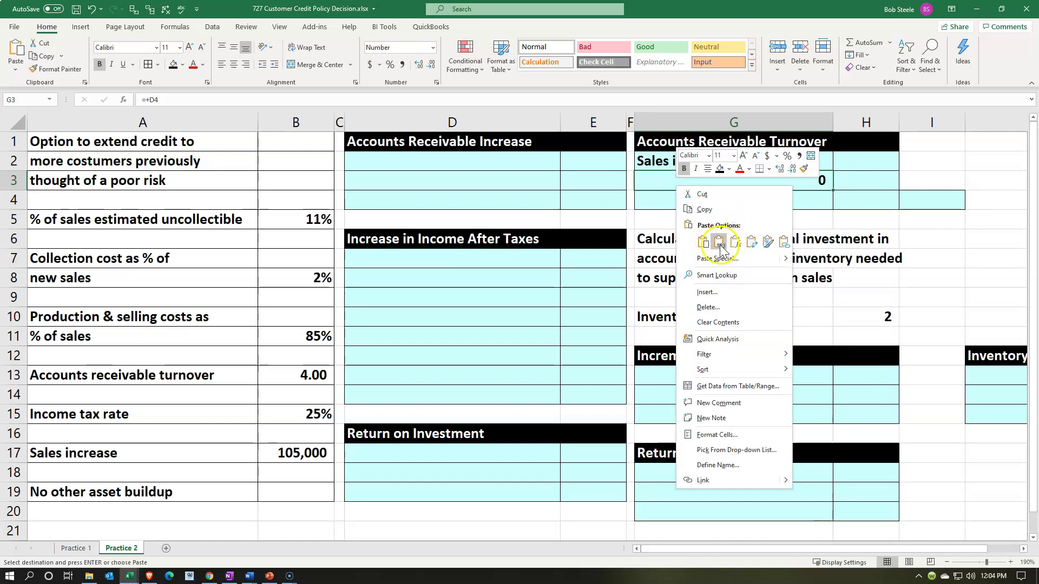
{"action": "left_click", "coordinate": [720, 241]}
Step: Link the sales increase amount into H2 of the Accounts Receivable Turnover table with the formula =B17
{"action": "key", "text": "Right"}
{"action": "key", "text": "Up"}
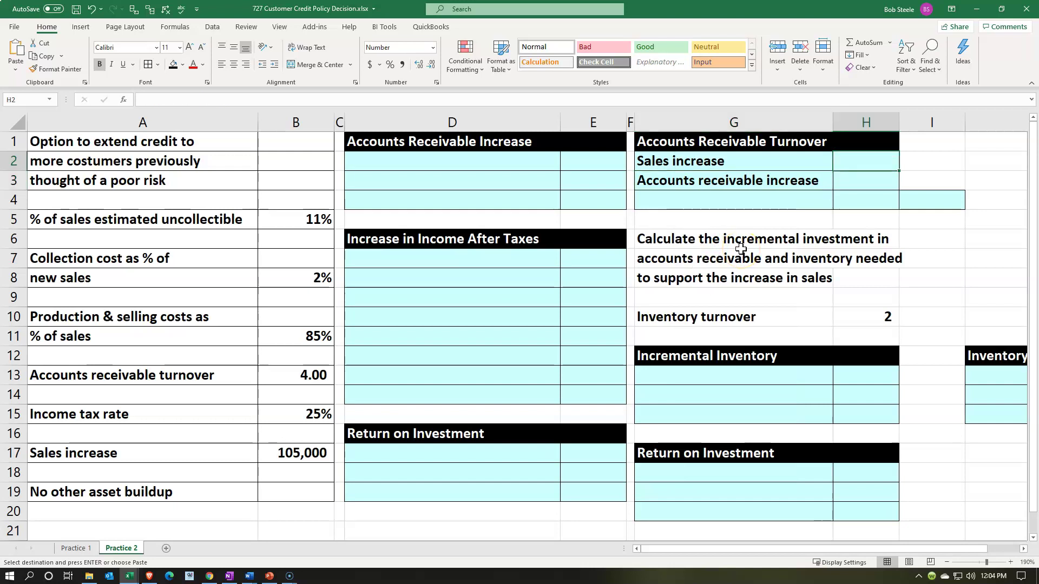
{"action": "type", "text": "="}
{"action": "key", "text": "Down"}
{"action": "key", "text": "Down"}
{"action": "key", "text": "Down"}
{"action": "key", "text": "Down"}
{"action": "key", "text": "Down"}
{"action": "key", "text": "Down"}
{"action": "key", "text": "Down"}
{"action": "key", "text": "Down"}
{"action": "key", "text": "Down"}
{"action": "key", "text": "Down"}
{"action": "key", "text": "Down"}
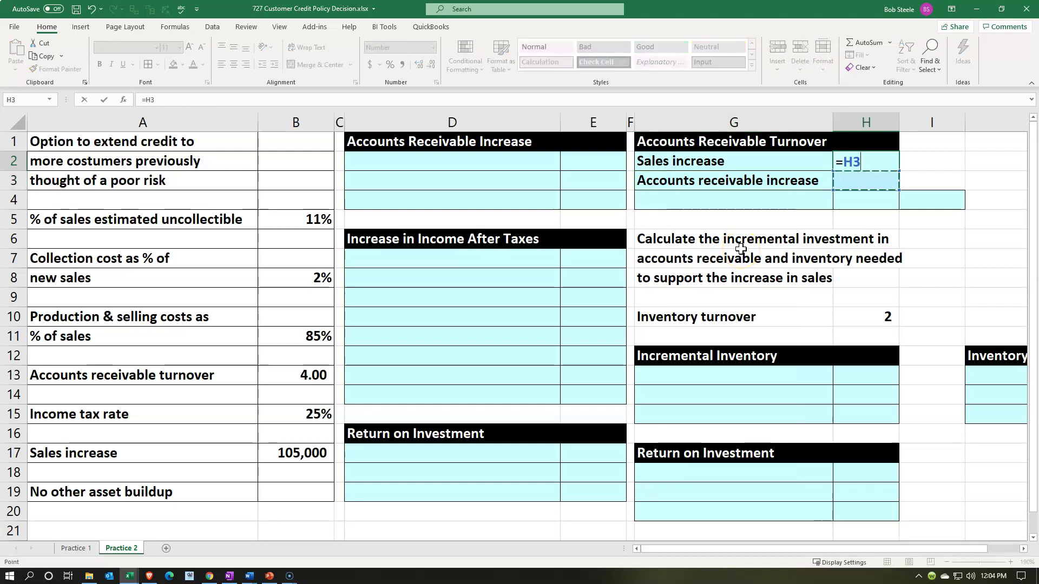
{"action": "key", "text": "Left"}
{"action": "key", "text": "Left"}
{"action": "key", "text": "Left"}
{"action": "key", "text": "Left"}
{"action": "key", "text": "Left"}
{"action": "key", "text": "Left"}
{"action": "key", "text": "Down"}
{"action": "key", "text": "Down"}
{"action": "key", "text": "Down"}
{"action": "key", "text": "Down"}
{"action": "key", "text": "Return"}
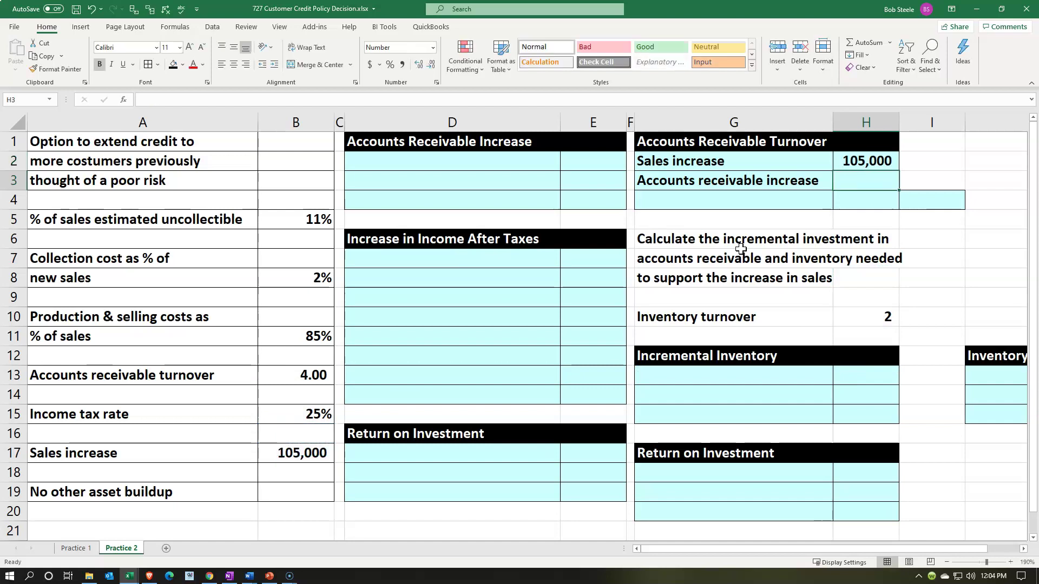
Step: Fill the accounts receivable increase cell H3 with yellow to mark it as the unknown
{"action": "right_click", "coordinate": [869, 184]}
{"action": "left_click", "coordinate": [923, 166]}
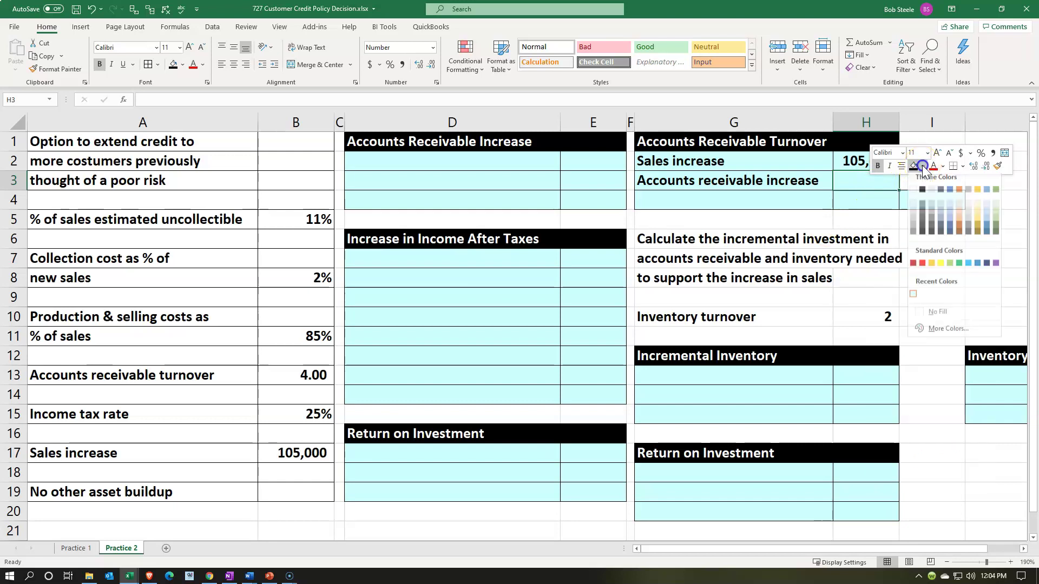
{"action": "left_click", "coordinate": [941, 268]}
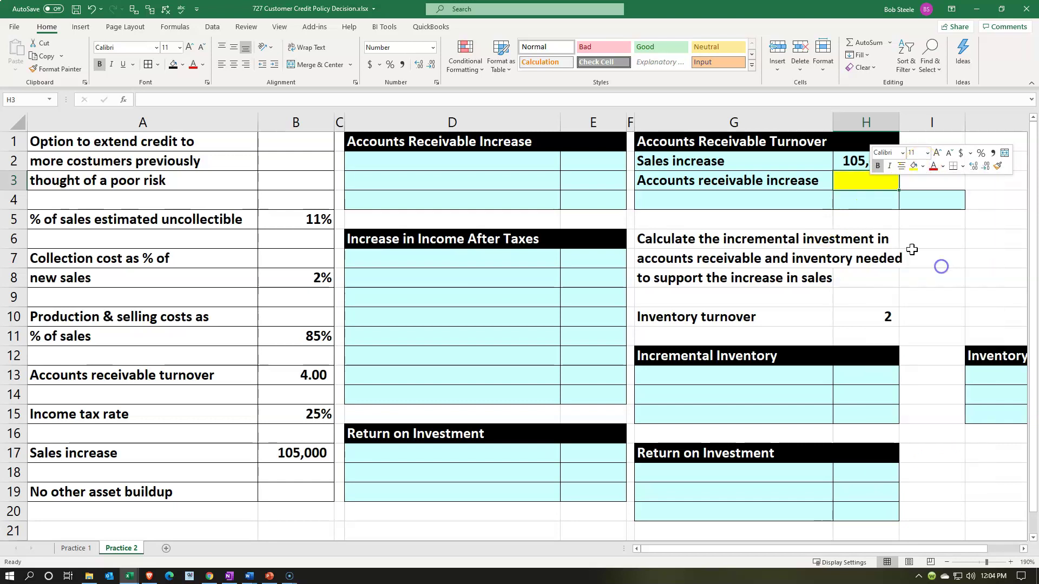
Step: Link the accounts receivable turnover figure into H4 with the formula =B13
{"action": "left_click", "coordinate": [860, 202]}
{"action": "type", "text": "="}
{"action": "key", "text": "Left"}
{"action": "key", "text": "Left"}
{"action": "key", "text": "Left"}
{"action": "key", "text": "Left"}
{"action": "key", "text": "Left"}
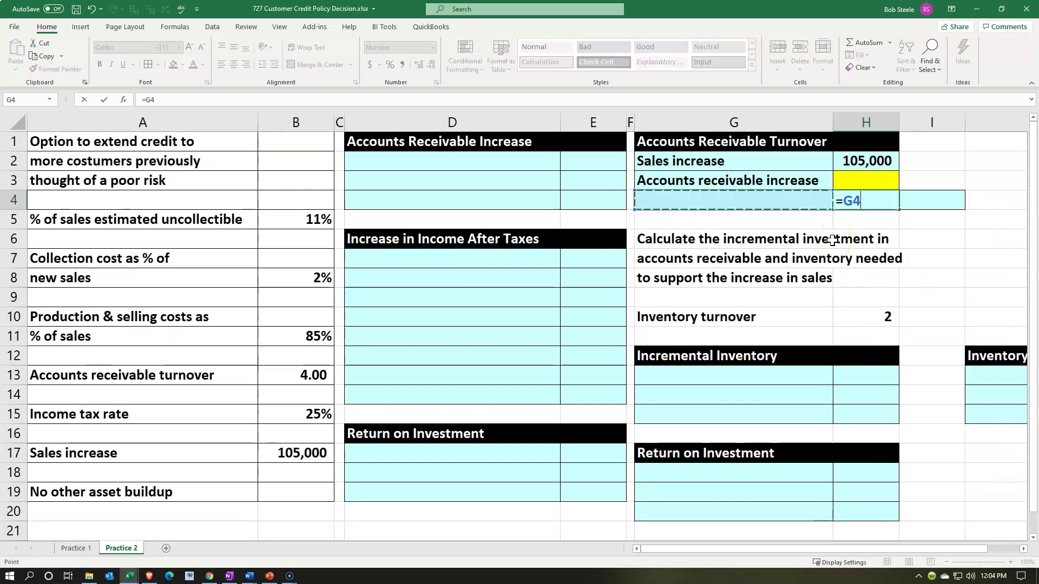
{"action": "key", "text": "Down"}
{"action": "key", "text": "Down"}
{"action": "key", "text": "Down"}
{"action": "key", "text": "Down"}
{"action": "key", "text": "Down"}
{"action": "key", "text": "Down"}
{"action": "key", "text": "Left"}
{"action": "key", "text": "Return"}
Step: Link the "Accounts receivable turnover" label into G4 with the formula =A13
{"action": "key", "text": "Left"}
{"action": "key", "text": "Up"}
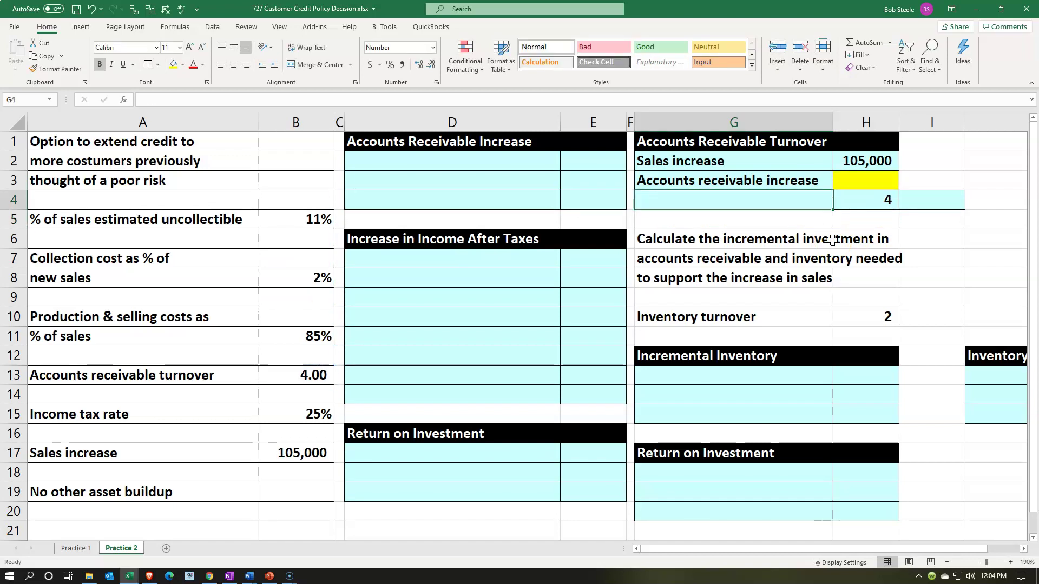
{"action": "type", "text": "="}
{"action": "key", "text": "Left"}
{"action": "key", "text": "Left"}
{"action": "key", "text": "Left"}
{"action": "key", "text": "Left"}
{"action": "key", "text": "Down"}
{"action": "key", "text": "Down"}
{"action": "key", "text": "Down"}
{"action": "key", "text": "Down"}
{"action": "key", "text": "Down"}
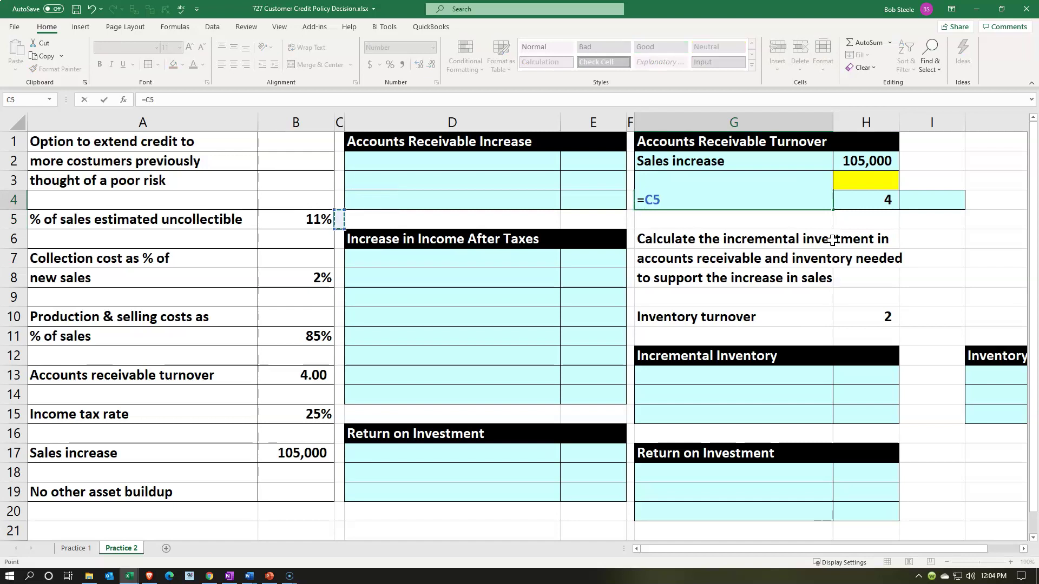
{"action": "key", "text": "Down"}
{"action": "key", "text": "Down"}
{"action": "key", "text": "Down"}
{"action": "key", "text": "Down"}
{"action": "key", "text": "Down"}
{"action": "key", "text": "Left"}
{"action": "key", "text": "Left"}
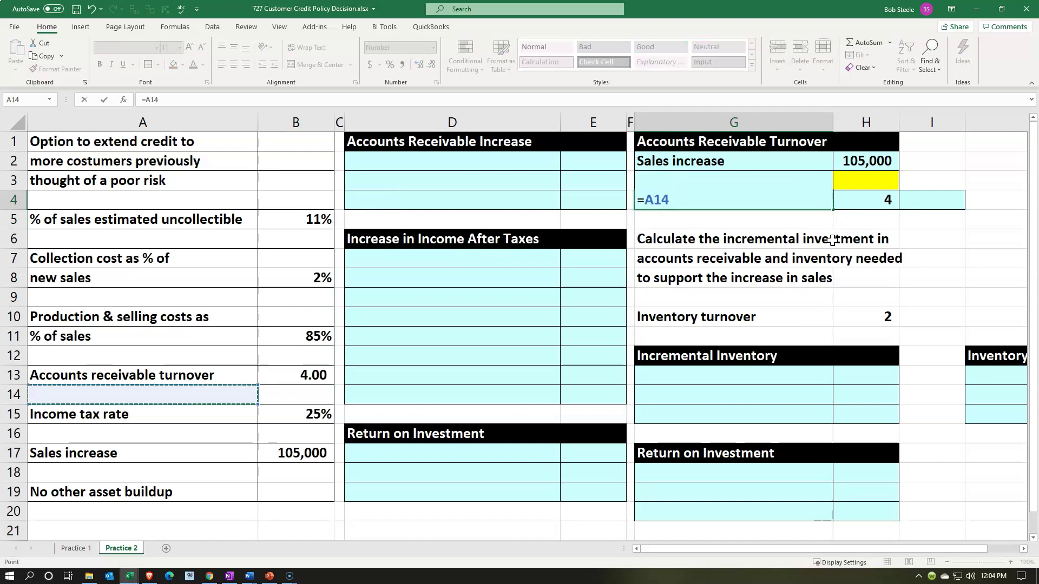
{"action": "key", "text": "Up"}
{"action": "key", "text": "Return"}
Step: Calculate the accounts receivable increase in H3 by dividing sales increase by turnover, with the formula =H2/H4
{"action": "key", "text": "Right"}
{"action": "key", "text": "Up"}
{"action": "key", "text": "Up"}
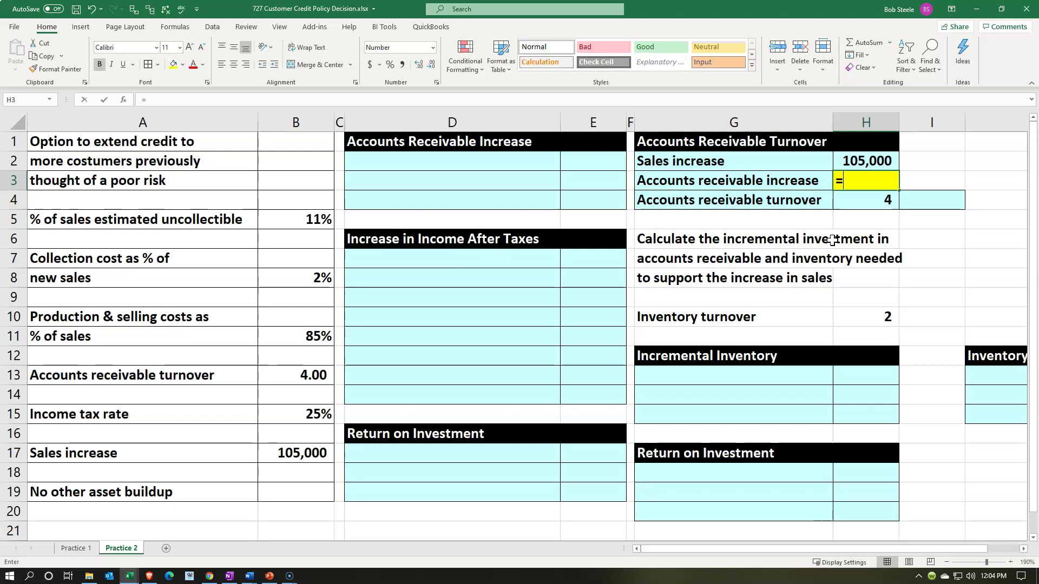
{"action": "type", "text": "="}
{"action": "key", "text": "Up"}
{"action": "type", "text": "/"}
{"action": "key", "text": "Down"}
{"action": "key", "text": "Return"}
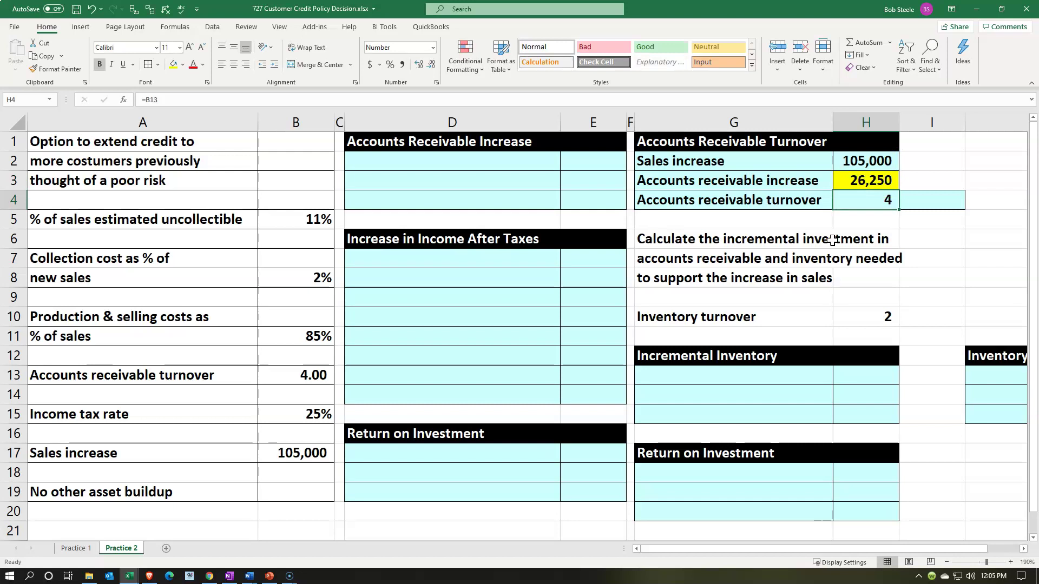
Step: Underline the accounts receivable increase amount in H3
{"action": "key", "text": "Up"}
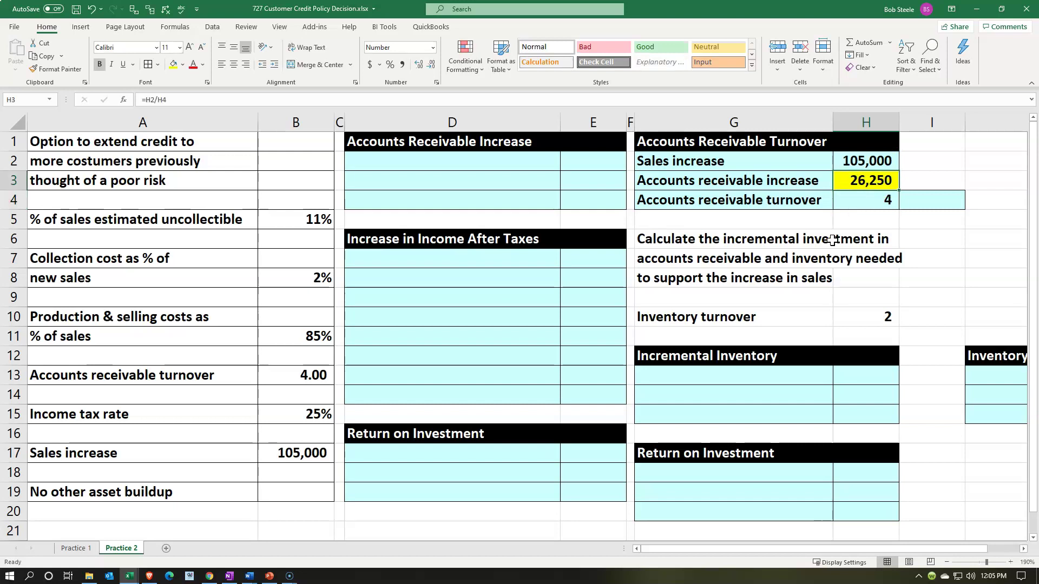
{"action": "left_click", "coordinate": [843, 182]}
{"action": "left_click", "coordinate": [886, 172]}
{"action": "left_click", "coordinate": [123, 64]}
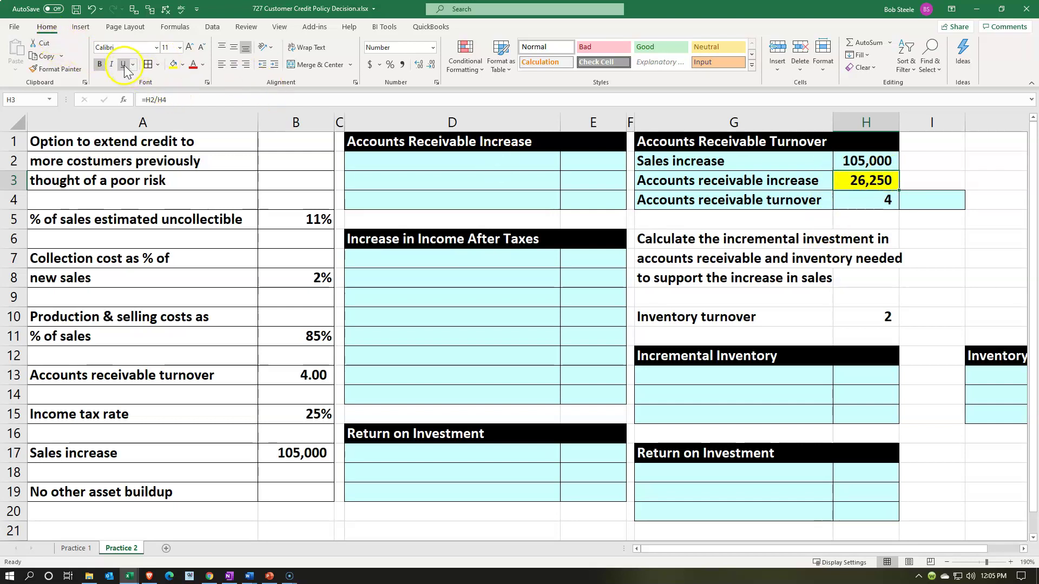
Step: Check the turnover ratio in I4 by dividing sales increase by accounts receivable increase, with the formula =H2/H3
{"action": "left_click", "coordinate": [917, 198]}
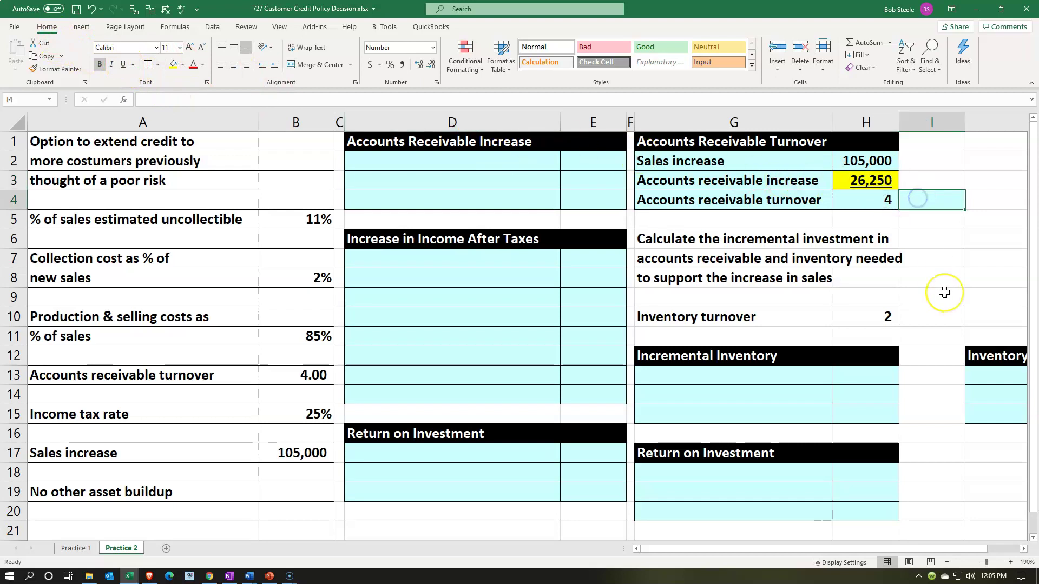
{"action": "type", "text": "="}
{"action": "key", "text": "Up"}
{"action": "key", "text": "Up"}
{"action": "key", "text": "Left"}
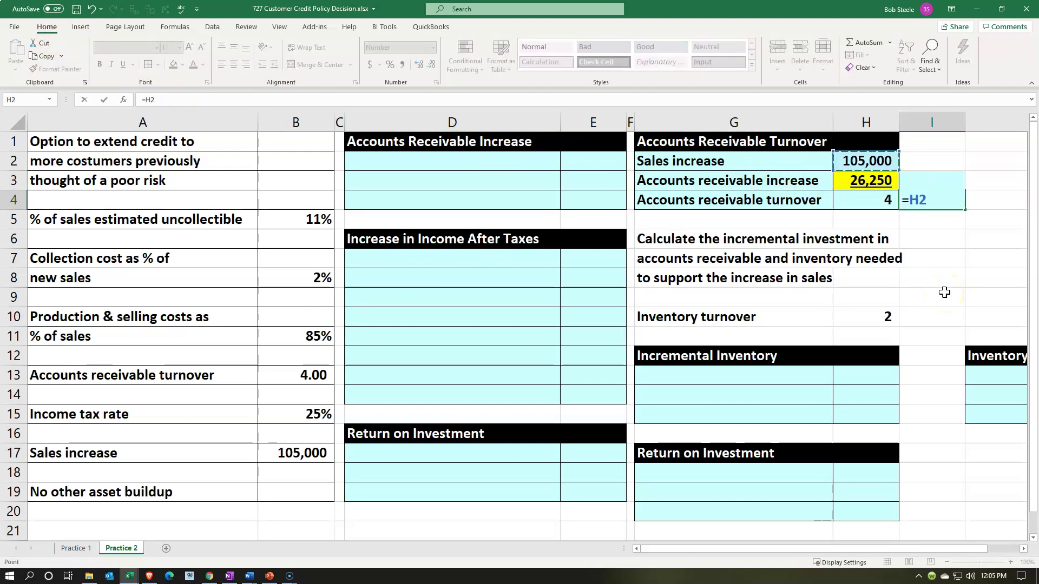
{"action": "type", "text": "/"}
{"action": "key", "text": "Up"}
{"action": "key", "text": "Left"}
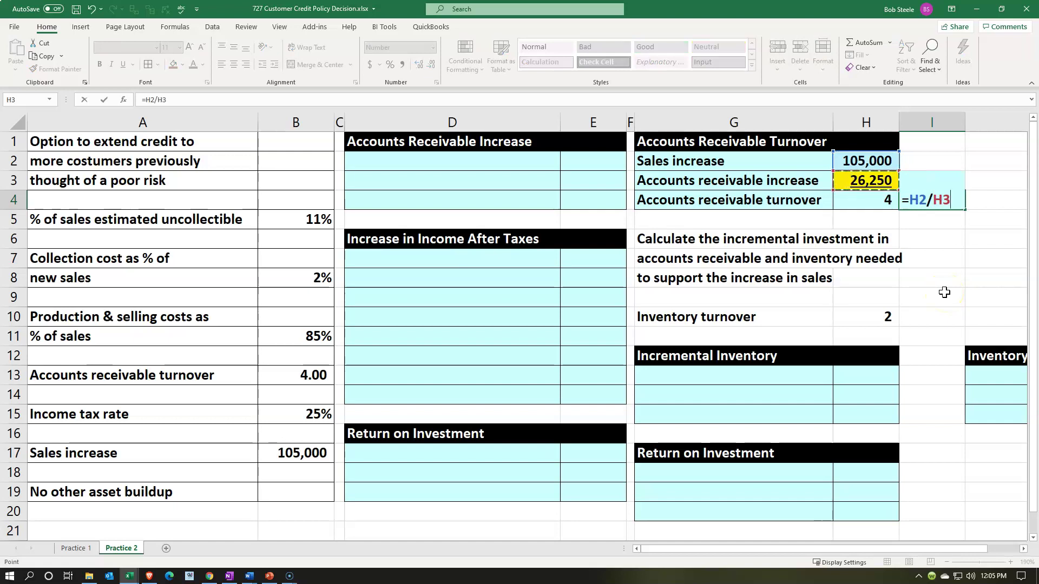
{"action": "key", "text": "Return"}
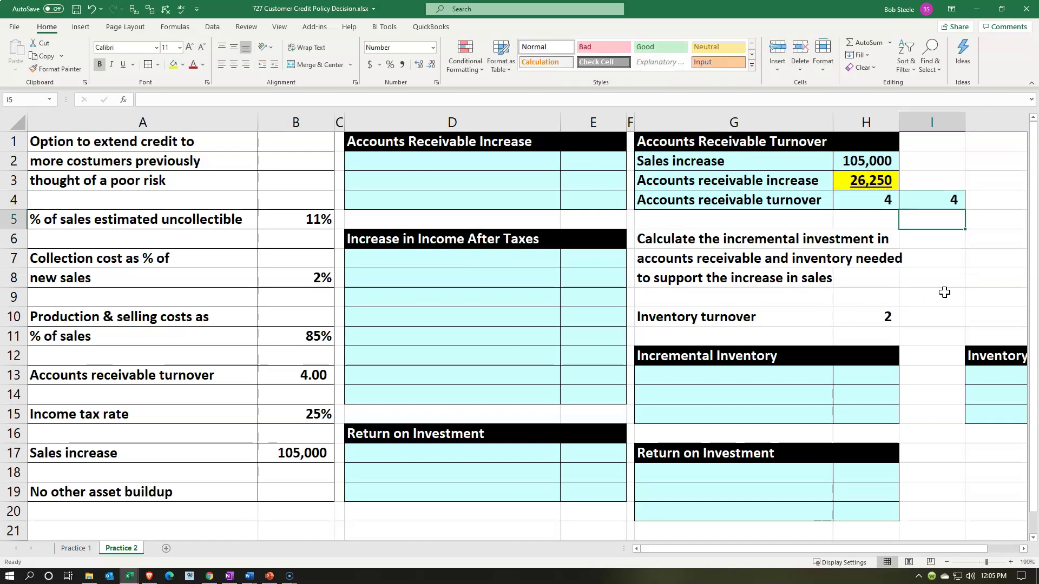
Step: Link the "Sales increase" label into D2 of the Accounts Receivable Increase table with the formula =G2
{"action": "key", "text": "Left"}
{"action": "key", "text": "Left"}
{"action": "key", "text": "Left"}
{"action": "key", "text": "Left"}
{"action": "key", "text": "Left"}
{"action": "key", "text": "Up"}
{"action": "key", "text": "Up"}
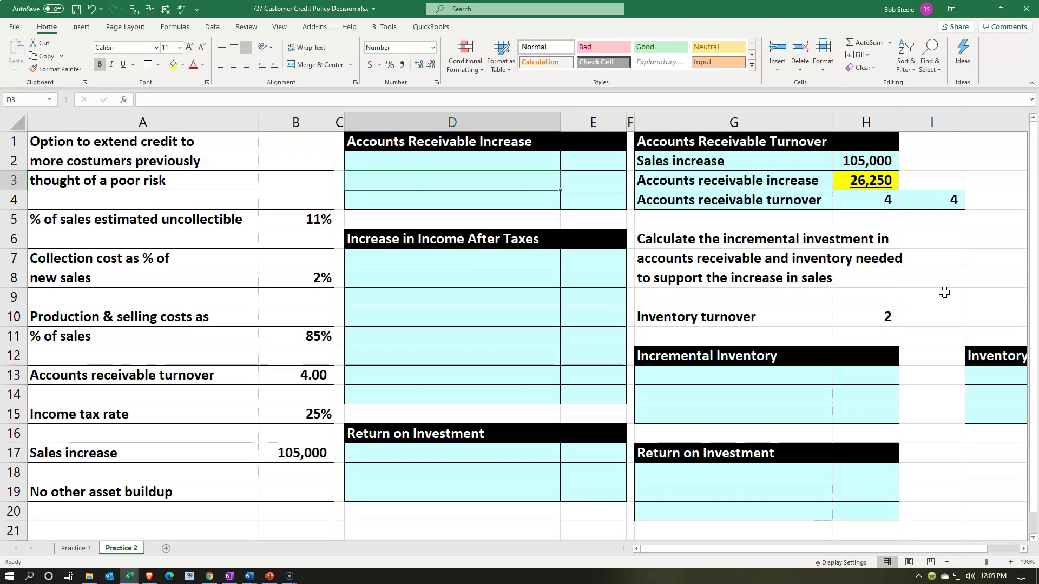
{"action": "left_click", "coordinate": [482, 165]}
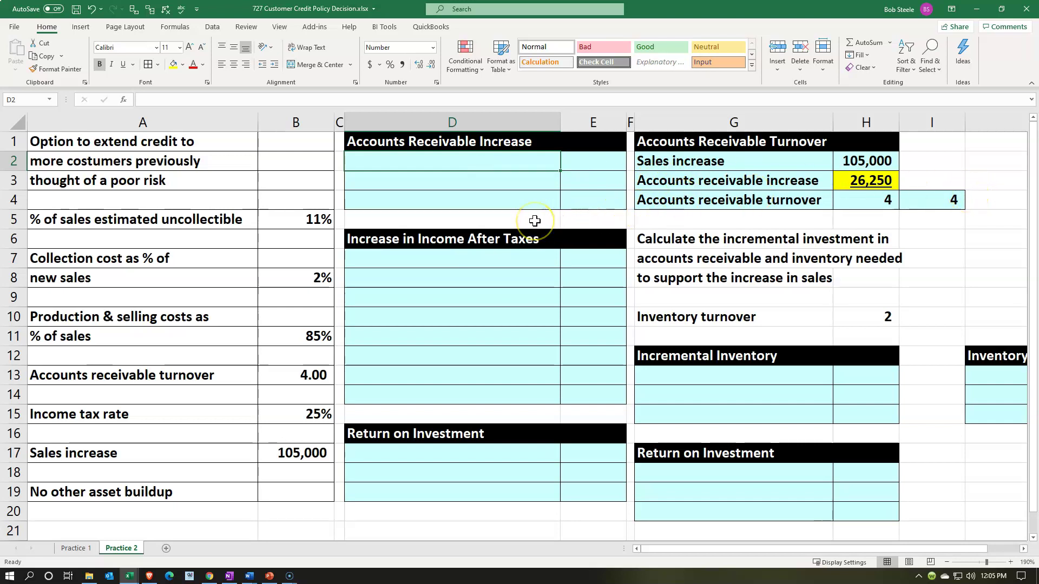
{"action": "type", "text": "Sale"}
{"action": "key", "text": "BackSpace"}
{"action": "key", "text": "BackSpace"}
{"action": "type", "text": "="}
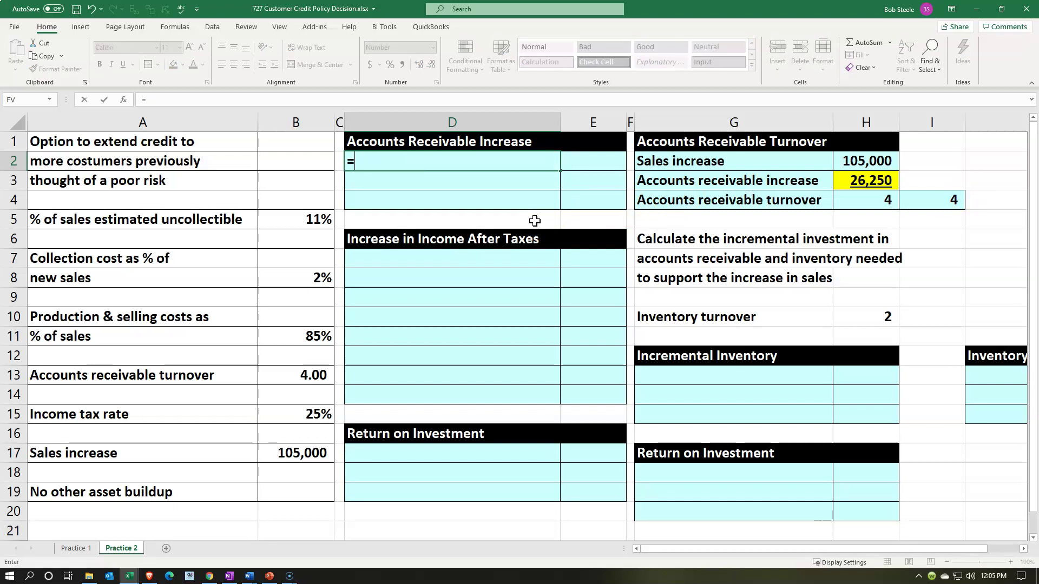
{"action": "key", "text": "Right"}
{"action": "key", "text": "Right"}
{"action": "key", "text": "Right"}
{"action": "key", "text": "Return"}
Step: Link the sales increase amount from B17 into E2 of the Accounts Receivable Increase table
{"action": "key", "text": "Up"}
{"action": "key", "text": "Right"}
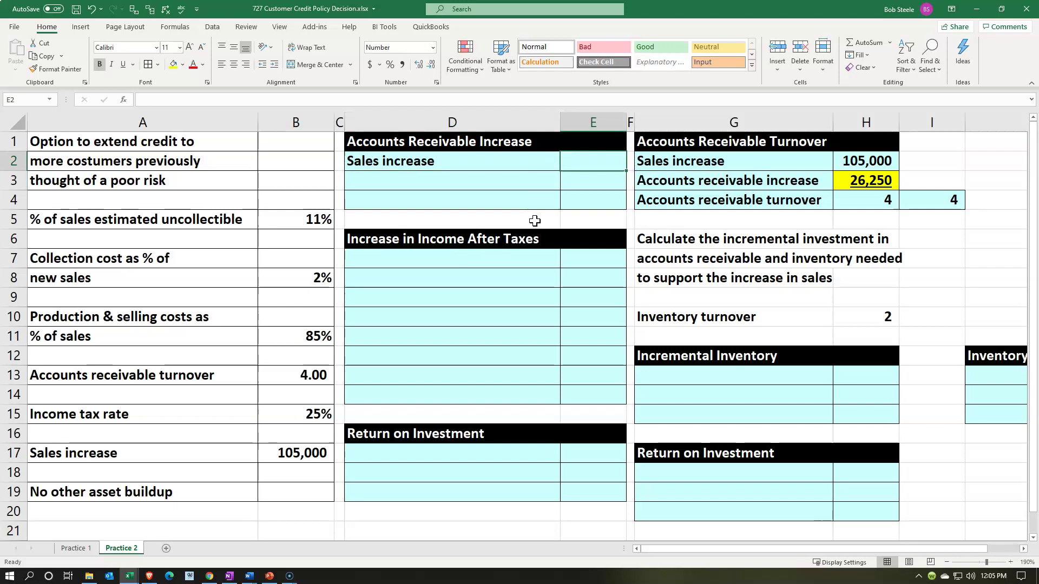
{"action": "type", "text": "+"}
{"action": "key", "text": "Down"}
{"action": "key", "text": "Down"}
{"action": "key", "text": "Down"}
{"action": "key", "text": "Down"}
{"action": "key", "text": "Down"}
{"action": "key", "text": "Down"}
{"action": "key", "text": "Down"}
{"action": "key", "text": "Down"}
{"action": "key", "text": "Down"}
{"action": "key", "text": "Down"}
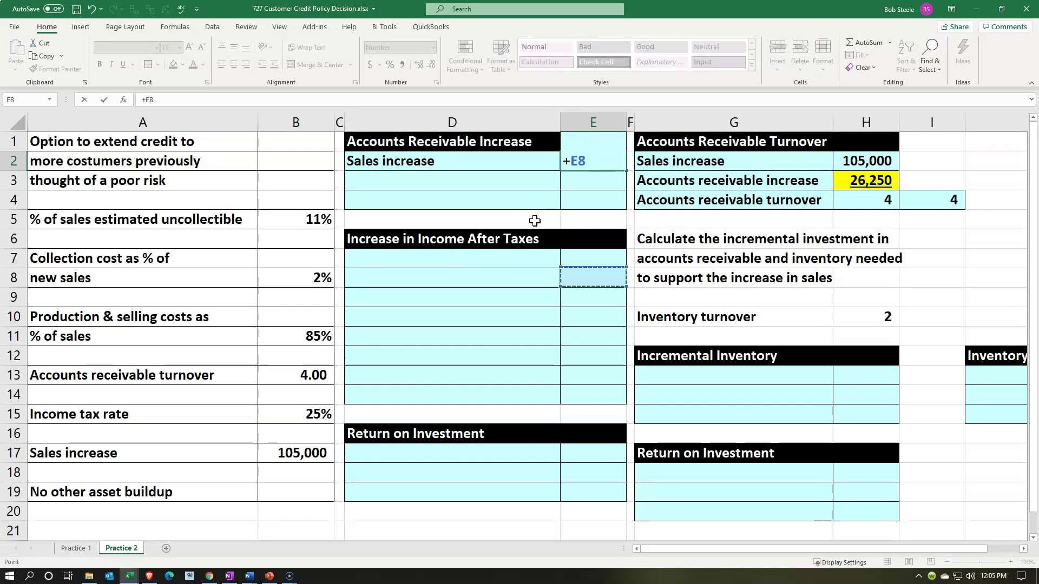
{"action": "key", "text": "Left"}
{"action": "key", "text": "Left"}
{"action": "key", "text": "Left"}
{"action": "key", "text": "Down"}
{"action": "key", "text": "Down"}
{"action": "key", "text": "Down"}
{"action": "key", "text": "Down"}
{"action": "key", "text": "Down"}
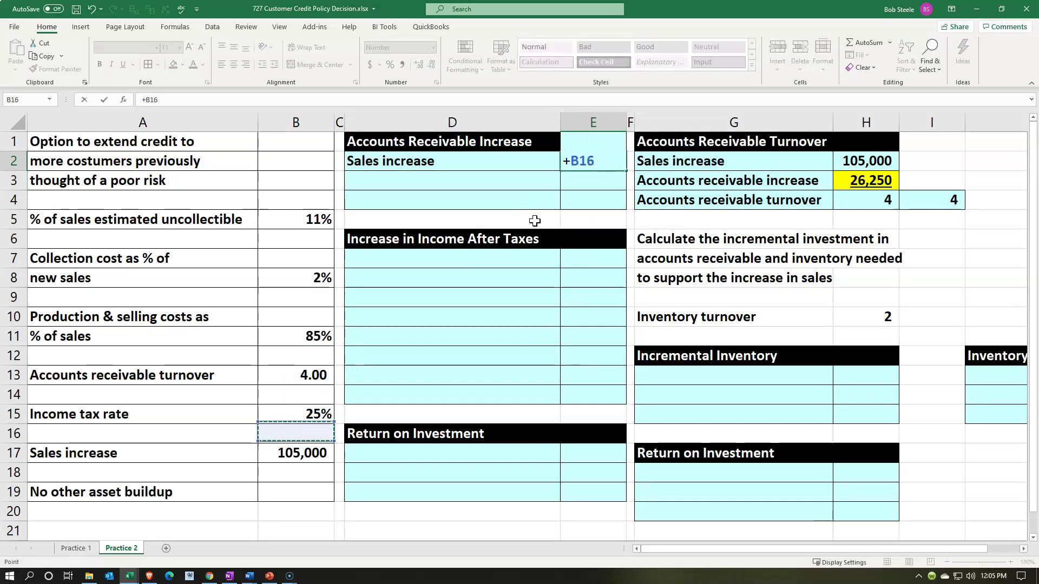
{"action": "key", "text": "Return"}
Step: Link the "Accounts receivable turnover" label from A13 into D3 of the Accounts Receivable Increase table
{"action": "key", "text": "Left"}
{"action": "key", "text": "Up"}
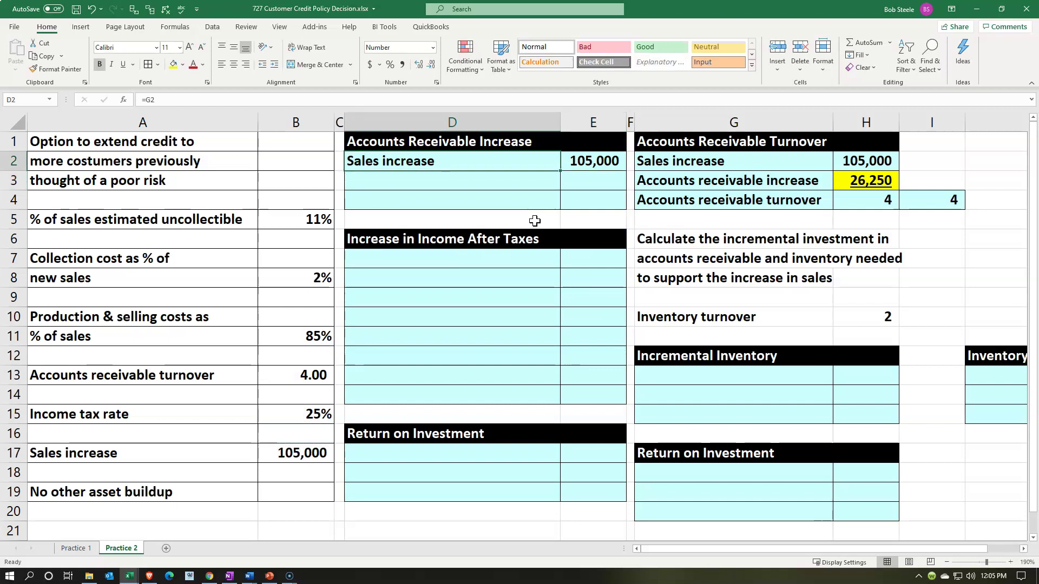
{"action": "key", "text": "Down"}
{"action": "type", "text": "+"}
{"action": "key", "text": "Left"}
{"action": "key", "text": "Left"}
{"action": "key", "text": "Left"}
{"action": "key", "text": "Down"}
{"action": "key", "text": "Down"}
{"action": "key", "text": "Down"}
{"action": "key", "text": "Down"}
{"action": "key", "text": "Down"}
{"action": "key", "text": "Down"}
{"action": "key", "text": "Down"}
{"action": "key", "text": "Down"}
{"action": "key", "text": "Down"}
{"action": "key", "text": "Down"}
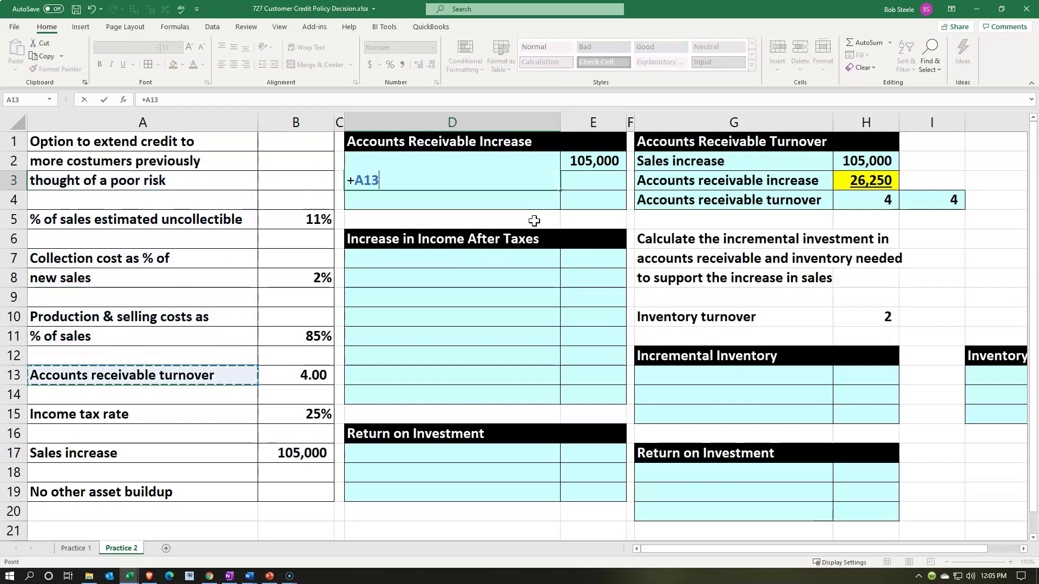
{"action": "key", "text": "Tab"}
Step: Link the accounts receivable turnover value from B13 into E3 of the Accounts Receivable Increase table
{"action": "type", "text": "+"}
{"action": "key", "text": "Down"}
{"action": "key", "text": "Down"}
{"action": "key", "text": "Down"}
{"action": "key", "text": "Down"}
{"action": "key", "text": "Down"}
{"action": "key", "text": "Down"}
{"action": "key", "text": "Down"}
{"action": "key", "text": "Down"}
{"action": "key", "text": "Down"}
{"action": "key", "text": "Left"}
{"action": "key", "text": "Left"}
{"action": "key", "text": "Left"}
{"action": "key", "text": "Down"}
{"action": "key", "text": "Return"}
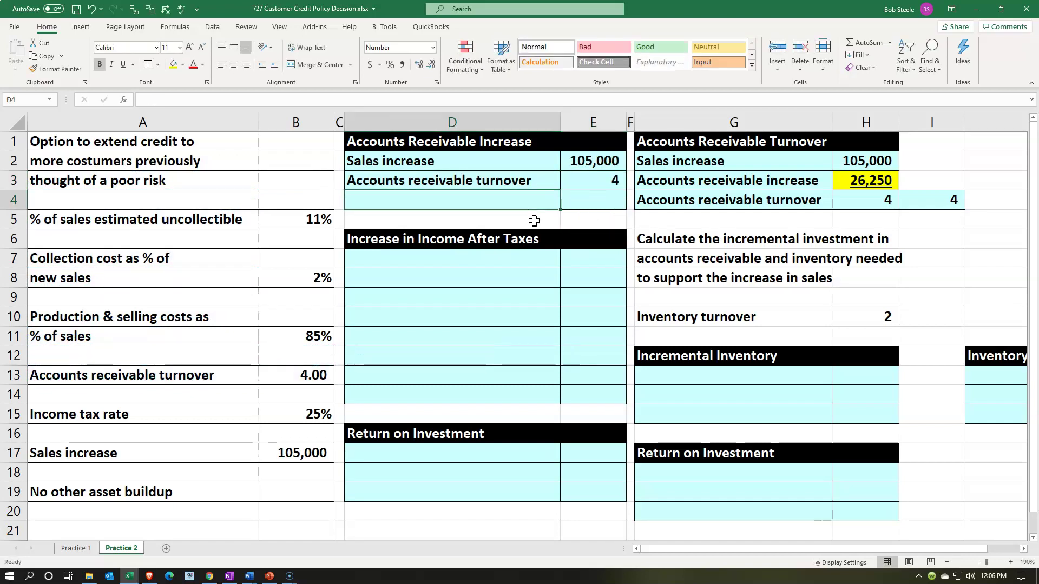
Step: Label D4 "Accounts receivable increase" and calculate it in E4 by dividing sales increase by turnover, with the formula =E2/E3
{"action": "type", "text": "Accounts receivable increase"}
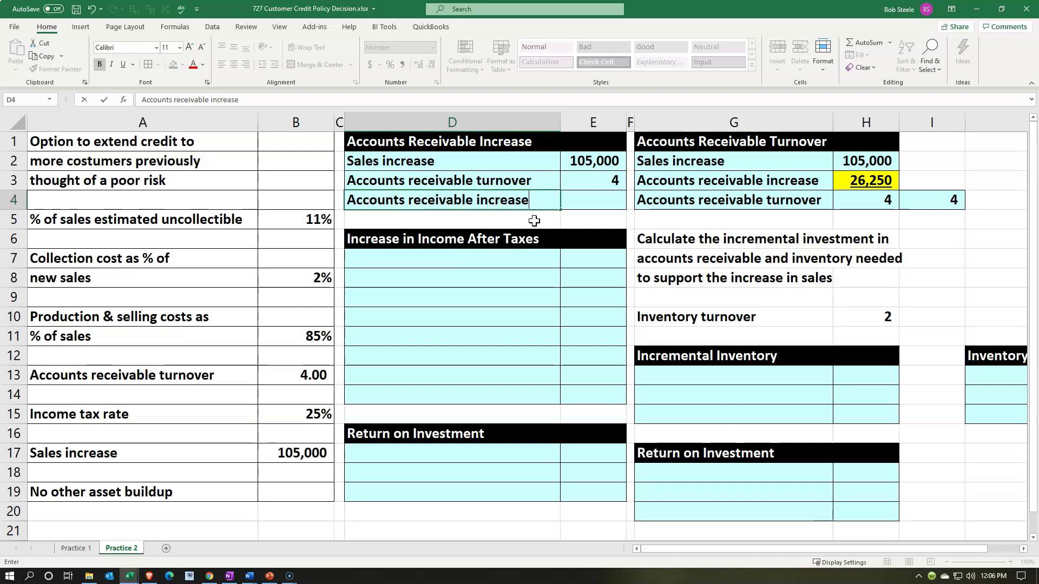
{"action": "key", "text": "Tab"}
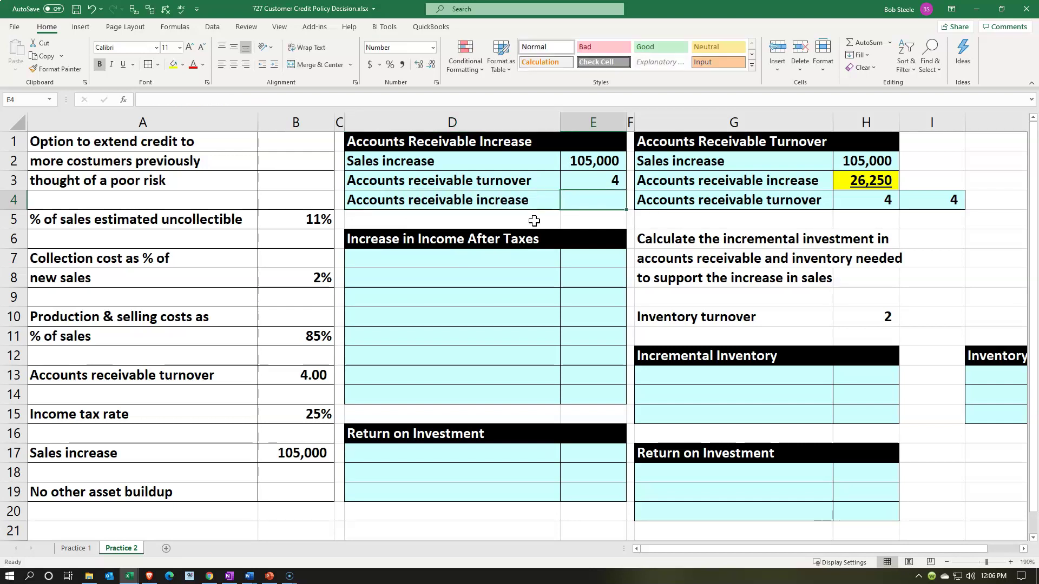
{"action": "type", "text": "="}
{"action": "key", "text": "Up"}
{"action": "key", "text": "Up"}
{"action": "type", "text": "/"}
{"action": "key", "text": "Up"}
{"action": "key", "text": "Return"}
Step: Underline the accounts receivable turnover value in E3
{"action": "key", "text": "Up"}
{"action": "key", "text": "Up"}
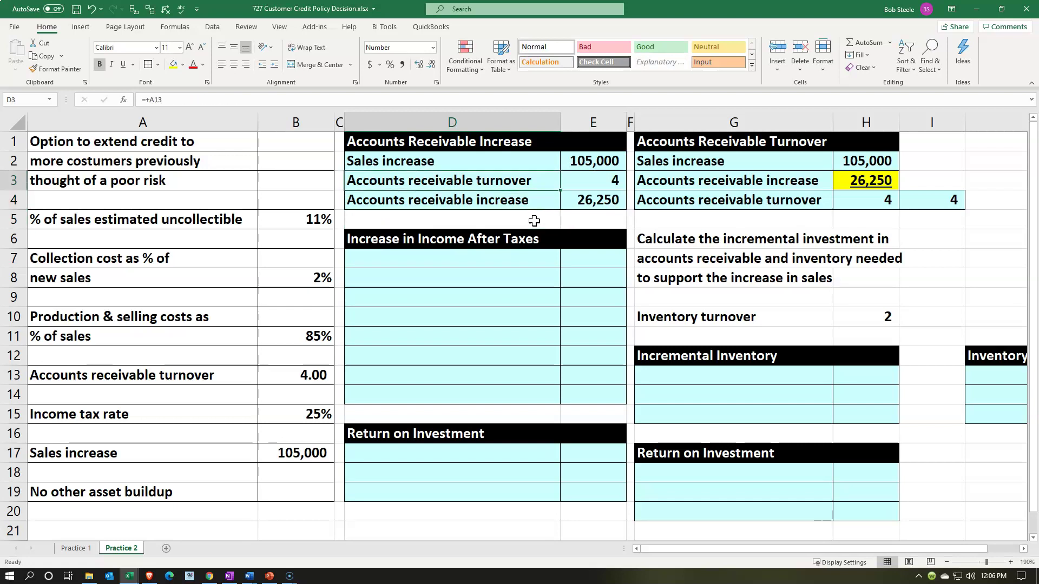
{"action": "key", "text": "Right"}
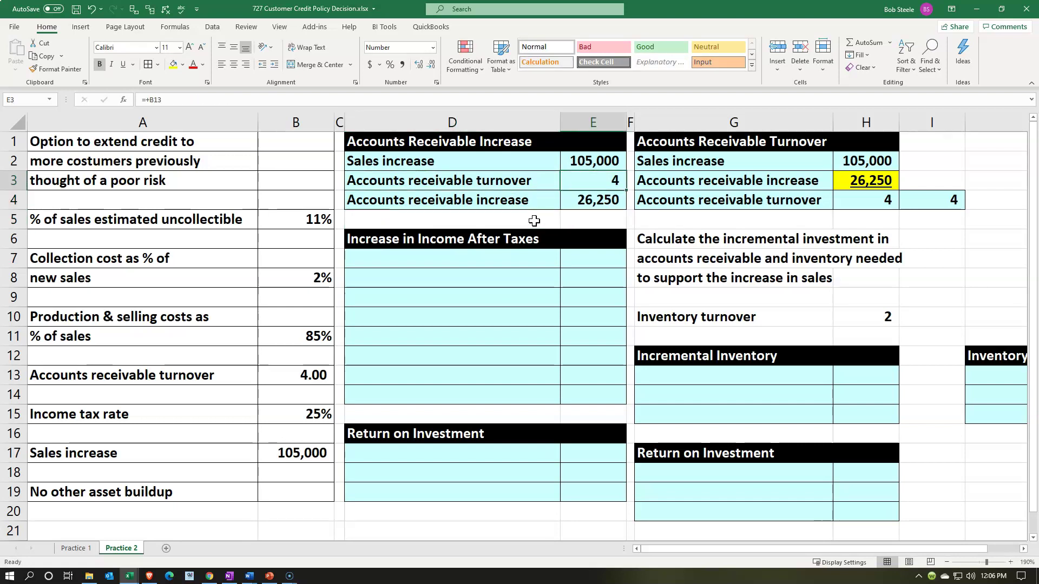
{"action": "left_click", "coordinate": [122, 64]}
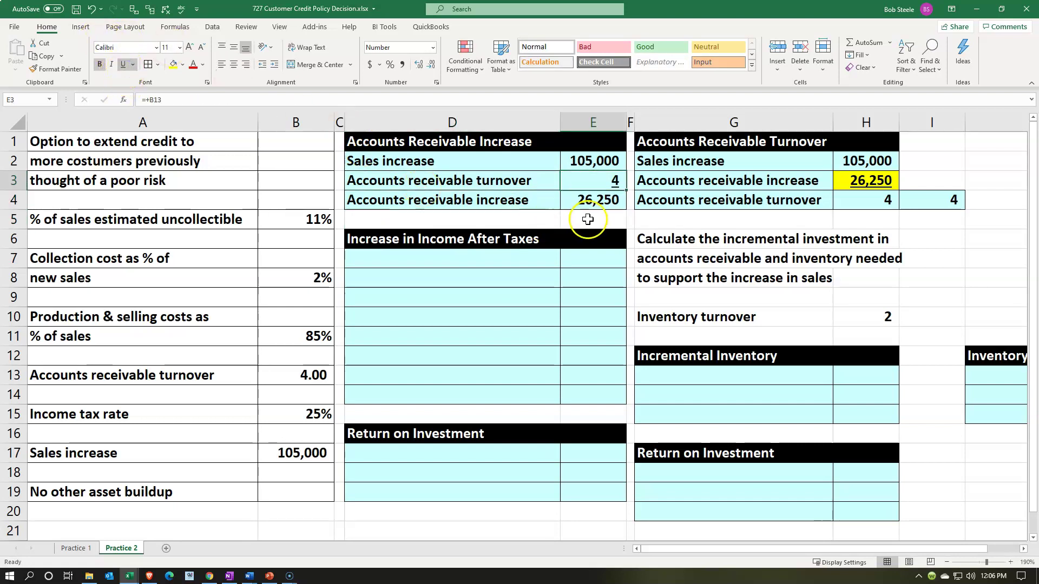
{"action": "left_click", "coordinate": [587, 201]}
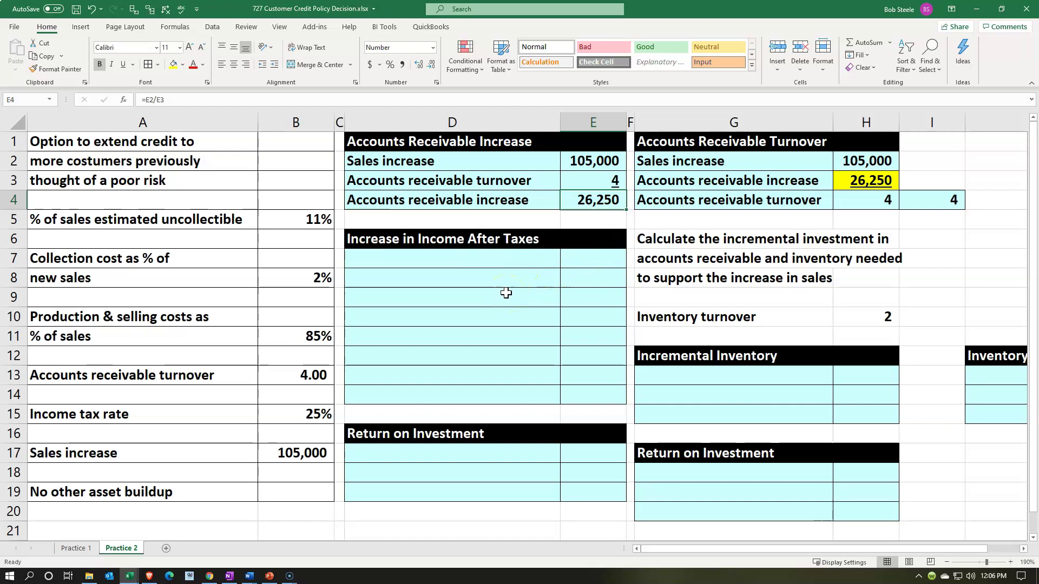
Step: Label D7 "Sales increase" in the Increase in Income After Taxes table and link its amount in E7 with =B17
{"action": "left_click", "coordinate": [439, 262]}
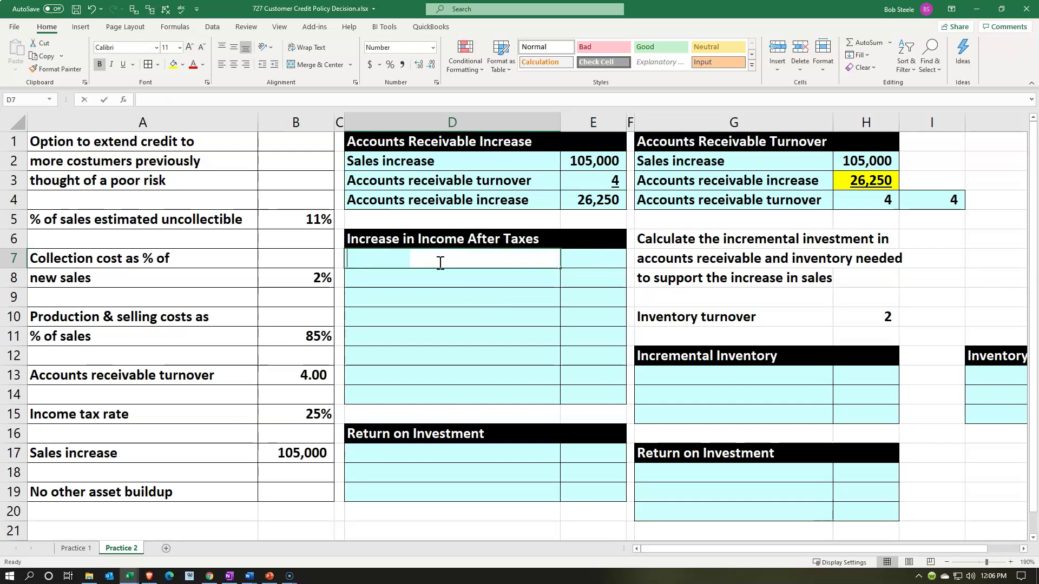
{"action": "type", "text": "Sales increa"}
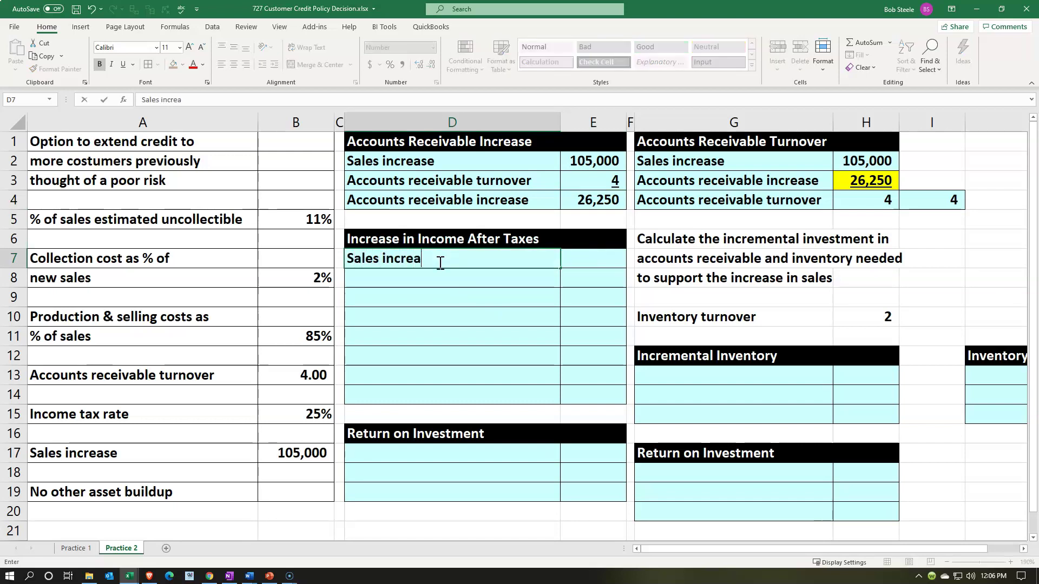
{"action": "key", "text": "Tab"}
{"action": "type", "text": "="}
{"action": "key", "text": "Down"}
{"action": "key", "text": "Down"}
{"action": "key", "text": "Down"}
{"action": "key", "text": "Down"}
{"action": "key", "text": "Down"}
{"action": "key", "text": "Down"}
{"action": "key", "text": "Down"}
{"action": "key", "text": "Down"}
{"action": "key", "text": "Down"}
{"action": "key", "text": "Left"}
{"action": "key", "text": "Left"}
{"action": "key", "text": "Left"}
{"action": "key", "text": "Down"}
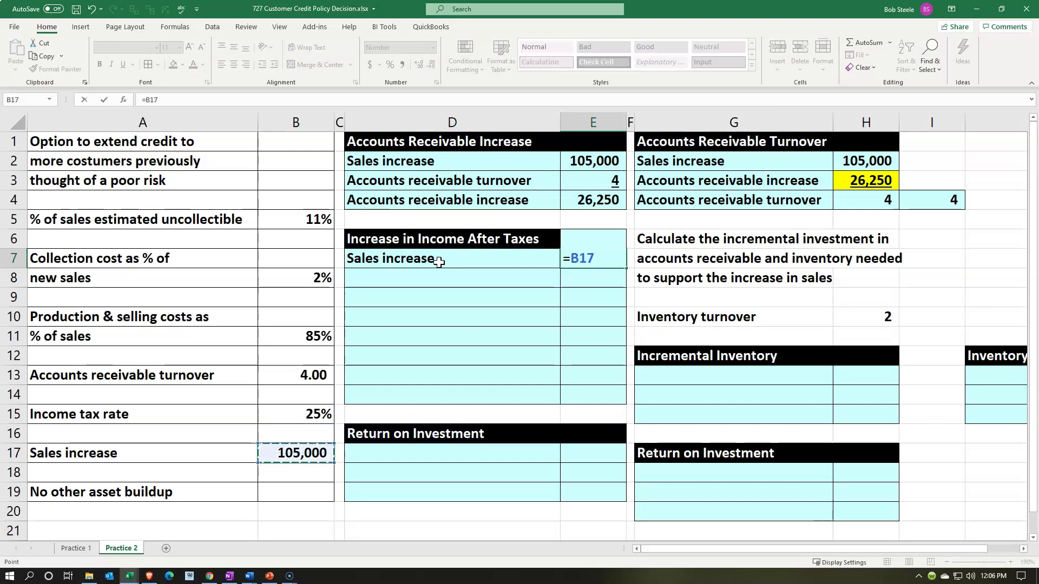
{"action": "key", "text": "Return"}
Step: Label D8 "Uncollectible sales (AR)" and calculate it in E8 as sales increase times the uncollectible percentage, with the formula =E7*B5
{"action": "type", "text": "Un"}
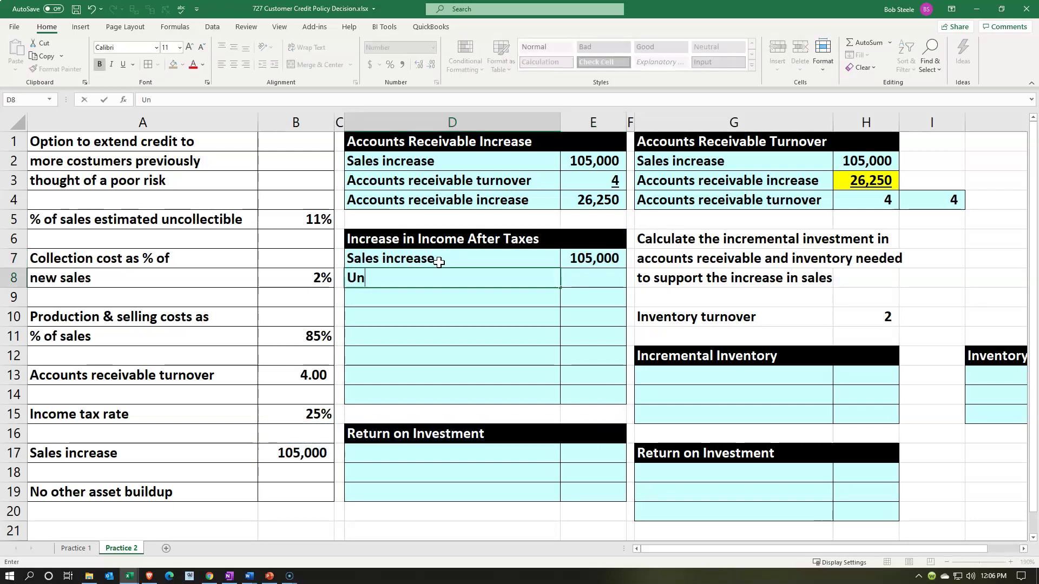
{"action": "type", "text": "collectible "}
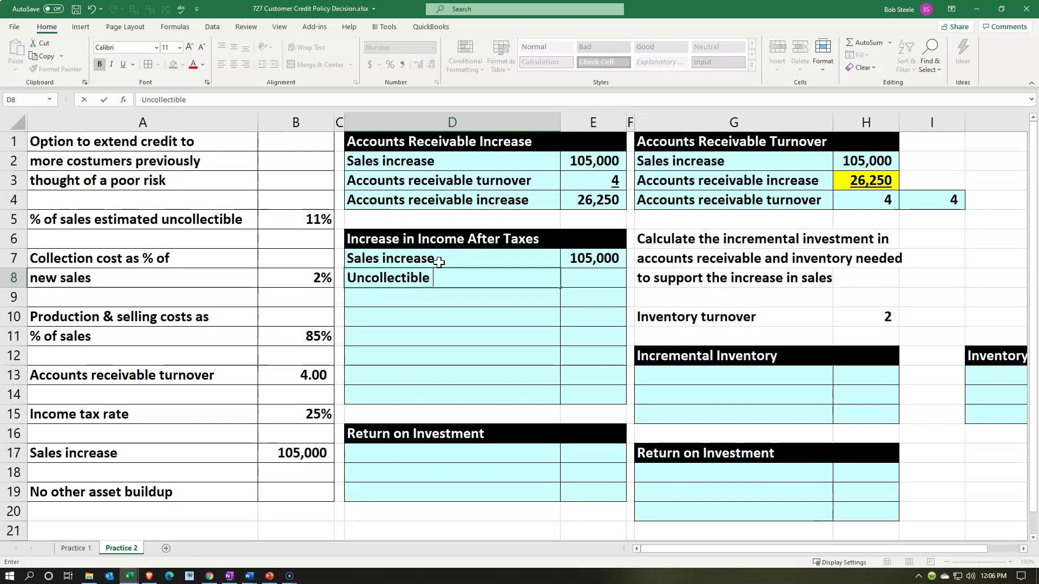
{"action": "type", "text": "sales (AR"}
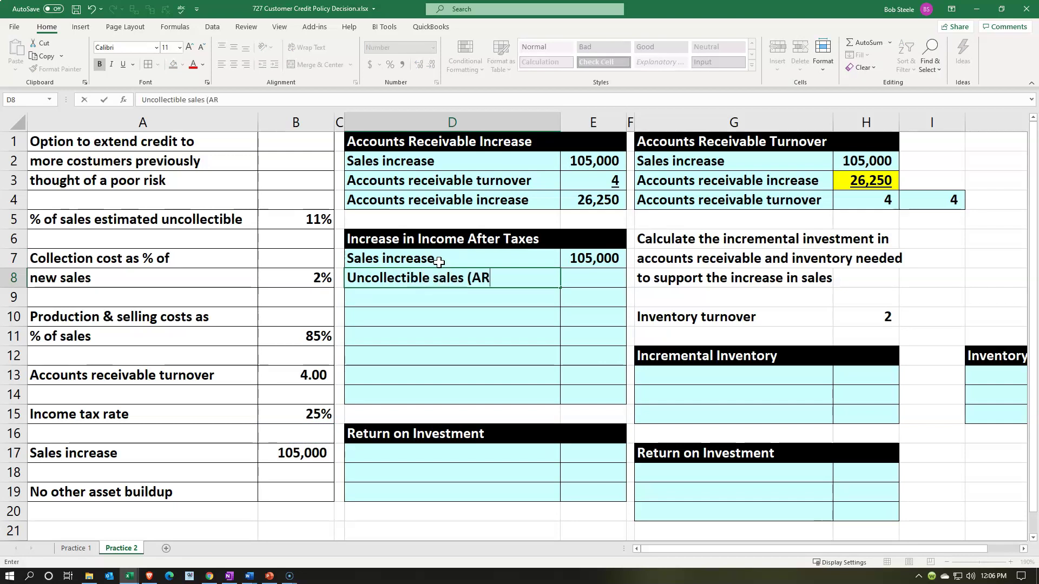
{"action": "type", "text": ")"}
{"action": "key", "text": "Tab"}
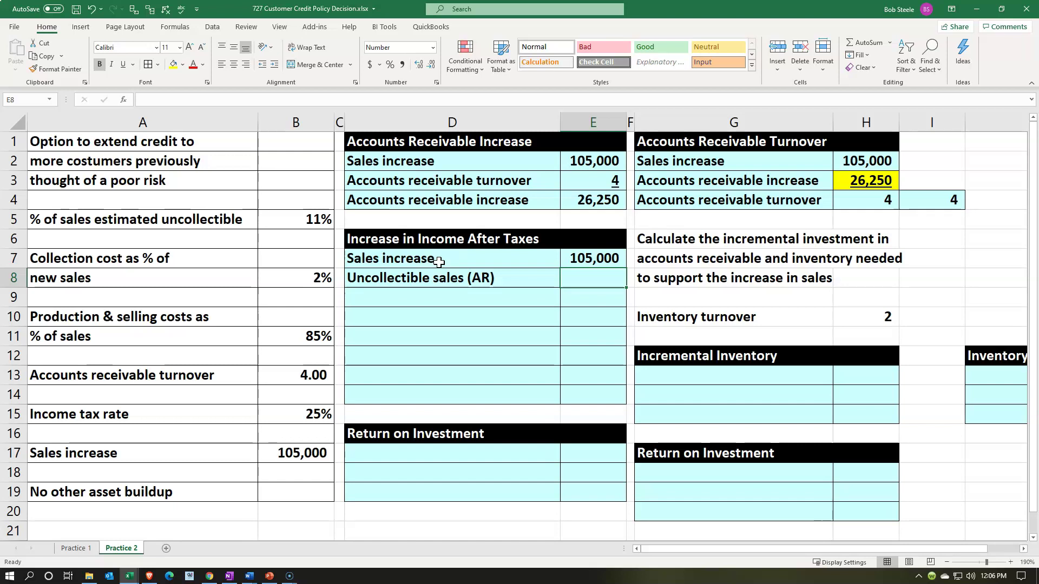
{"action": "type", "text": "="}
{"action": "key", "text": "Up"}
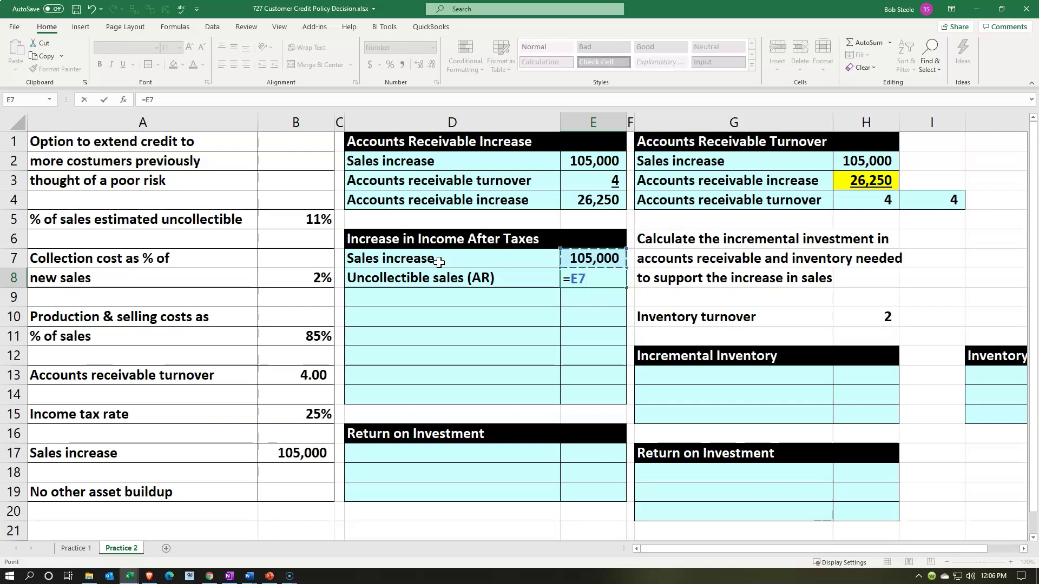
{"action": "type", "text": "*"}
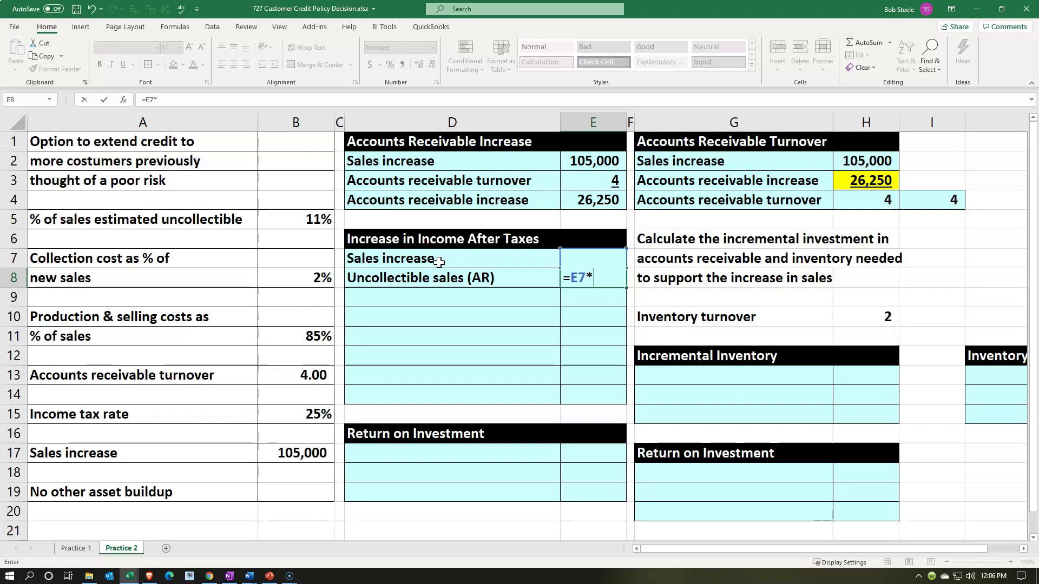
{"action": "key", "text": "Left"}
{"action": "key", "text": "Left"}
{"action": "key", "text": "Left"}
{"action": "key", "text": "Up"}
{"action": "key", "text": "Up"}
{"action": "key", "text": "Up"}
{"action": "key", "text": "Return"}
Step: Underline the uncollectible sales amount in E8
{"action": "key", "text": "Left"}
{"action": "key", "text": "Up"}
{"action": "key", "text": "Right"}
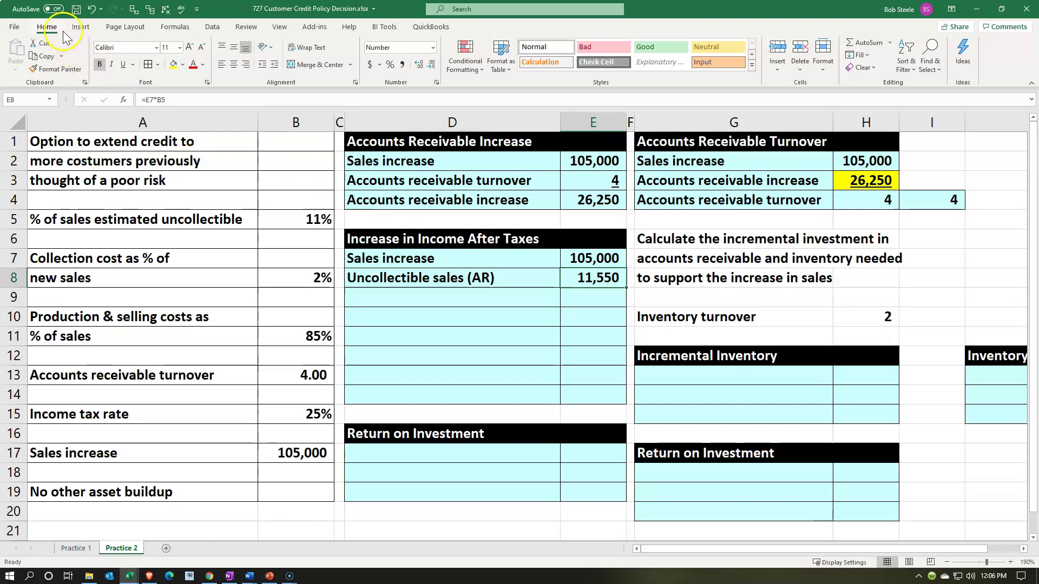
{"action": "left_click", "coordinate": [124, 64]}
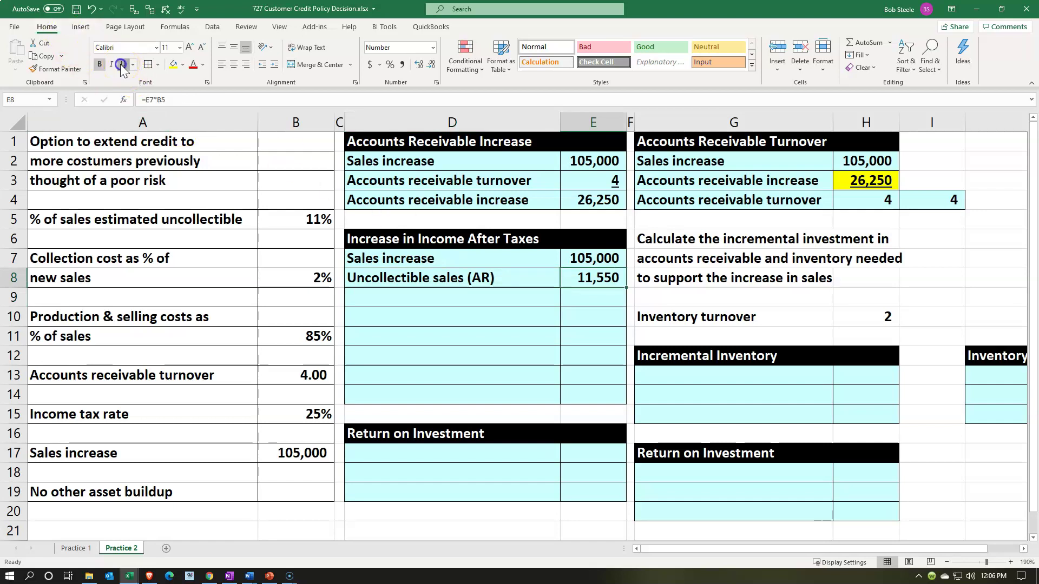
Step: Label D9 "Net increase in sales" and subtract uncollectible sales from the sales increase in E9 with the formula =E7-E8
{"action": "left_click", "coordinate": [433, 301]}
{"action": "type", "text": "Net increase in sales"}
{"action": "key", "text": "Tab"}
{"action": "type", "text": "="}
{"action": "key", "text": "Up"}
{"action": "key", "text": "Up"}
{"action": "type", "text": "-"}
{"action": "key", "text": "Up"}
{"action": "key", "text": "Return"}
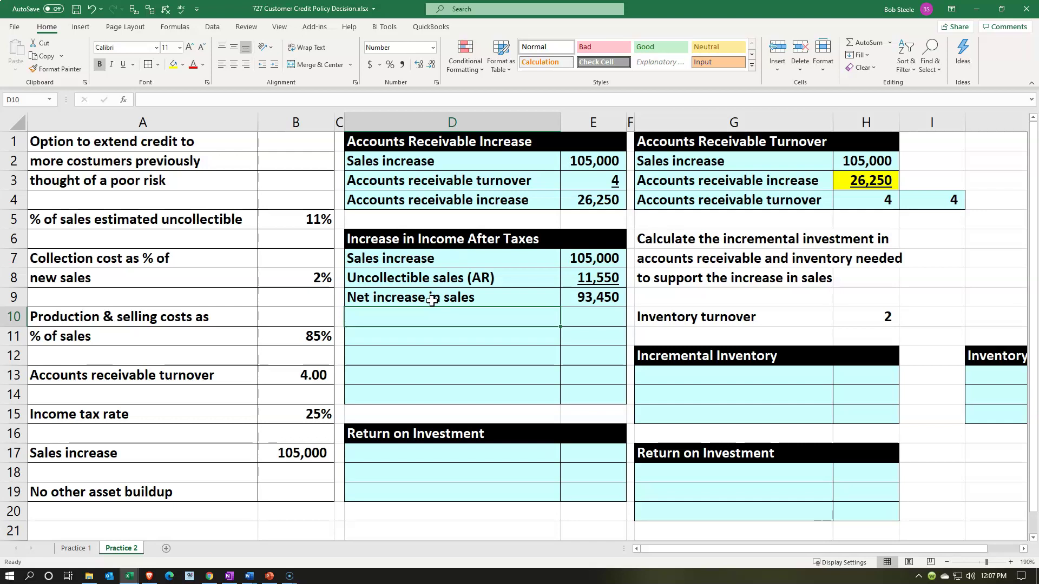
Step: Label D10 "Collection costs" and calculate them in E10 as sales increase times the collection cost percentage, with the formula =E7*B8
{"action": "type", "text": "Collection costs"}
{"action": "key", "text": "Tab"}
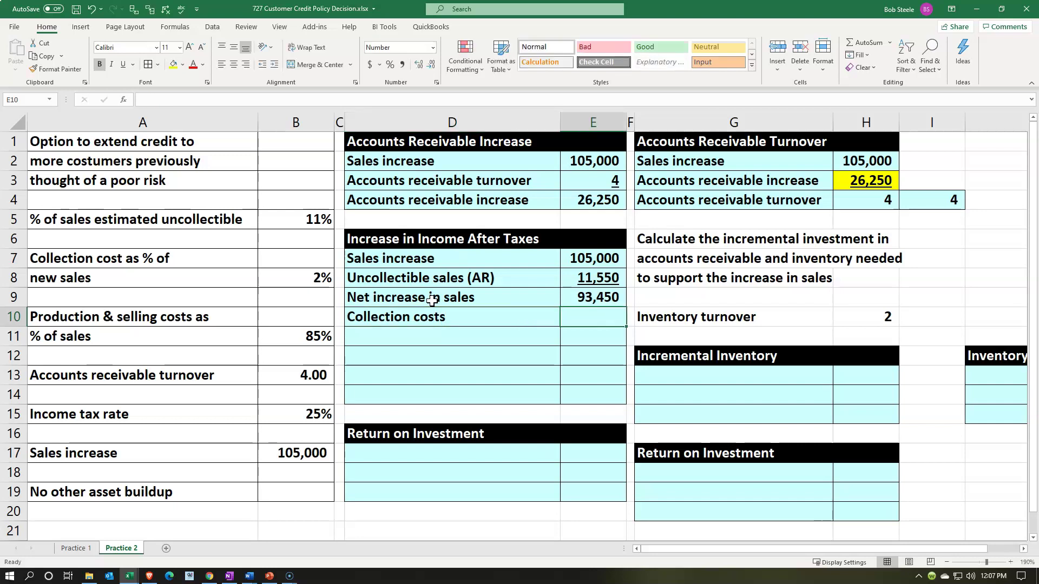
{"action": "type", "text": "="}
{"action": "key", "text": "Up"}
{"action": "key", "text": "Up"}
{"action": "key", "text": "Up"}
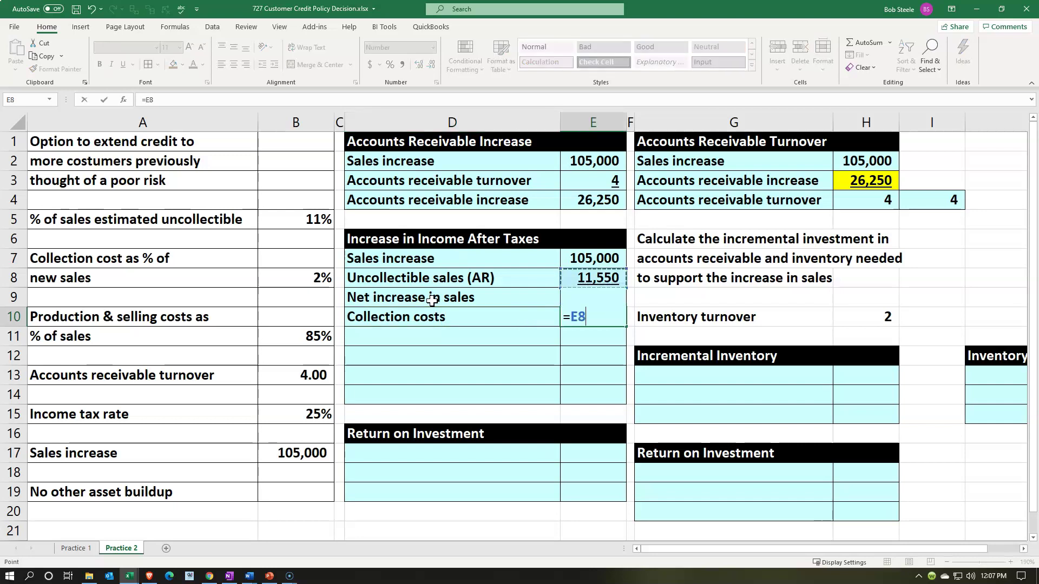
{"action": "type", "text": "*"}
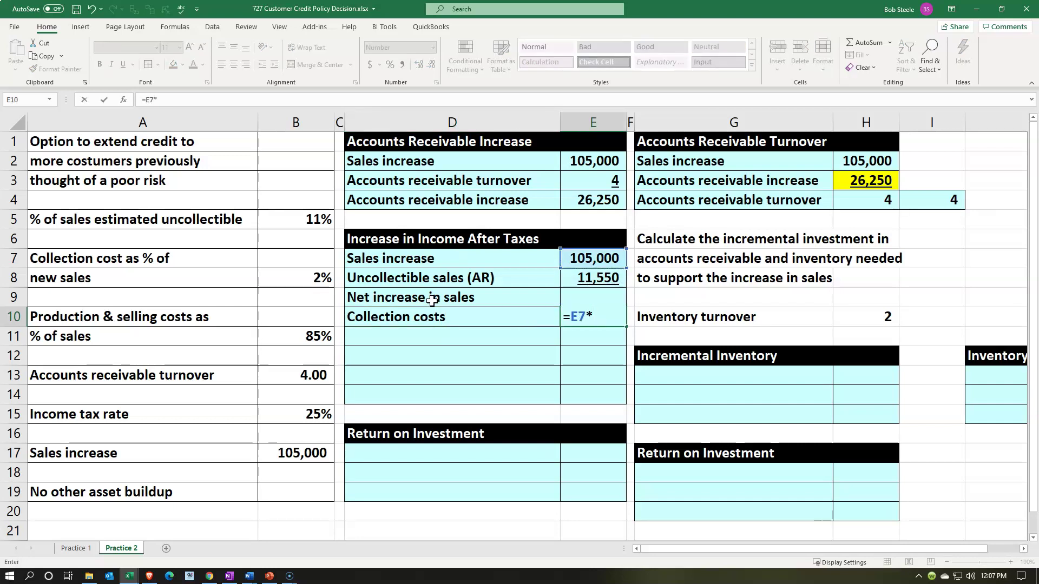
{"action": "key", "text": "Left"}
{"action": "key", "text": "Left"}
{"action": "key", "text": "Left"}
{"action": "key", "text": "Up"}
{"action": "key", "text": "Up"}
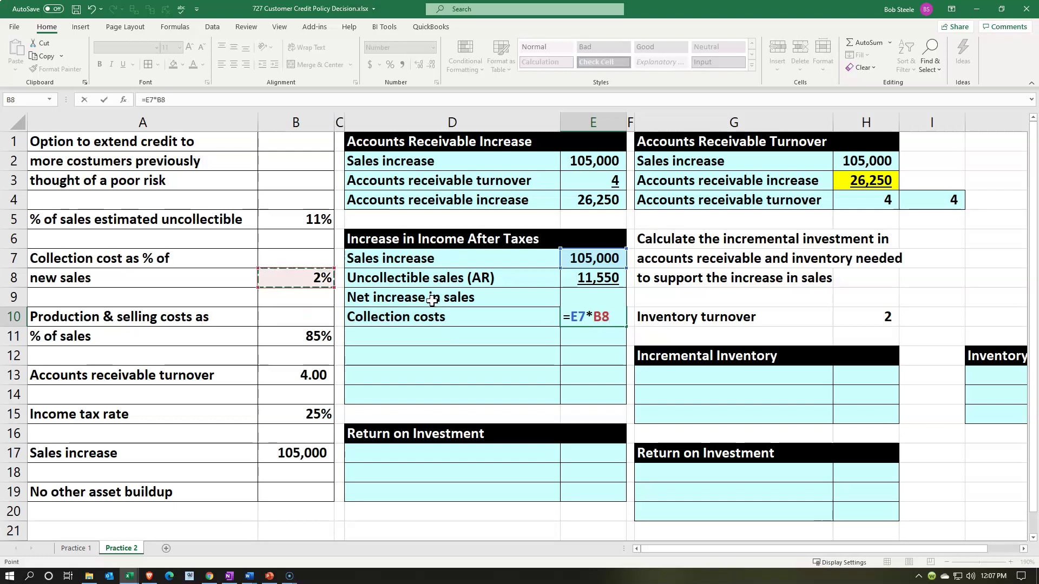
{"action": "key", "text": "Return"}
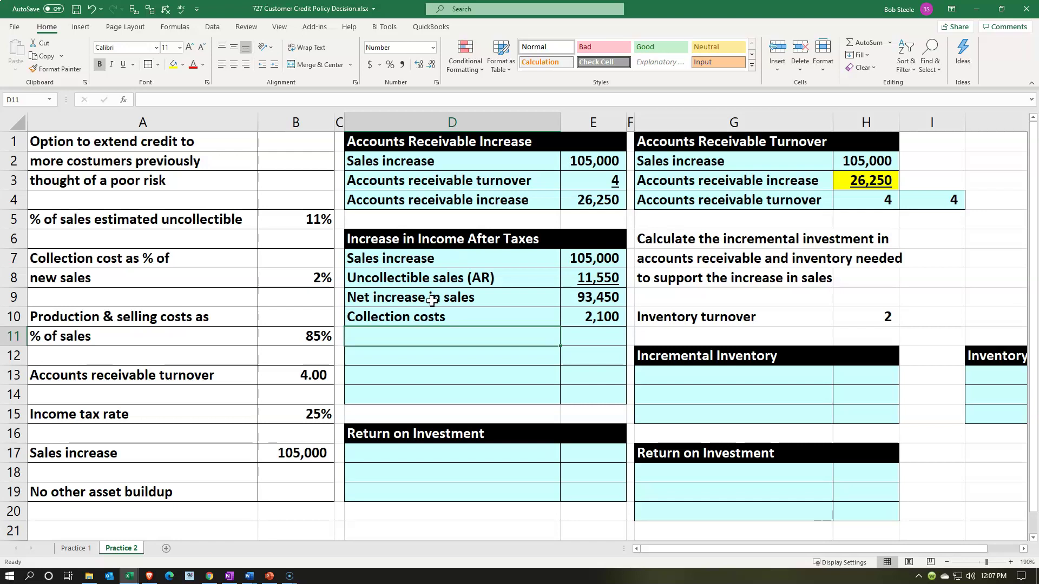
Step: Label D11 "Production & selling costs" and calculate them in E11 with the formula =E7*B11, underlining the amount
{"action": "type", "text": "Production & selling costs"}
{"action": "key", "text": "Tab"}
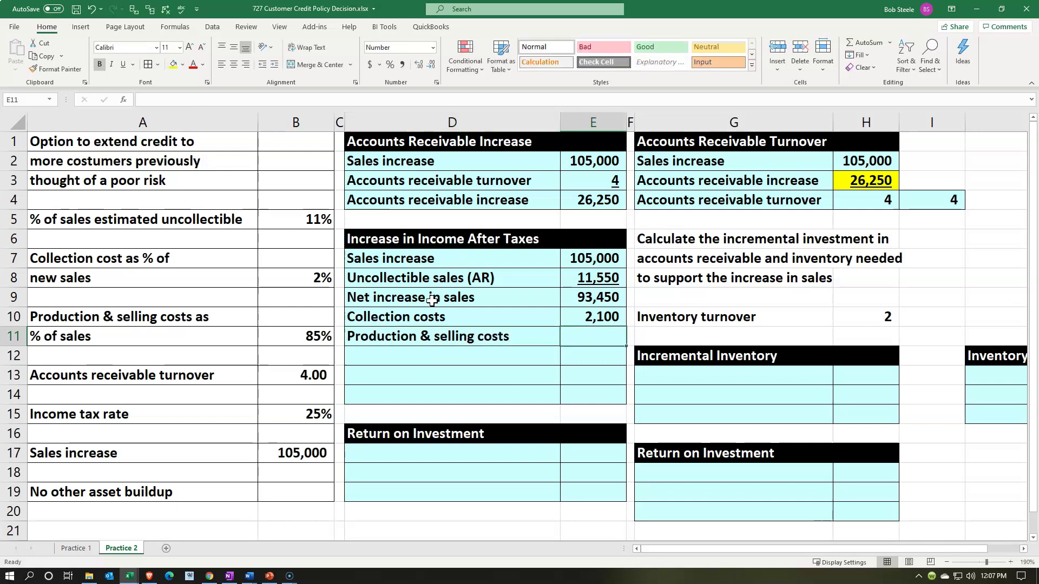
{"action": "type", "text": "="}
{"action": "key", "text": "Up"}
{"action": "key", "text": "Up"}
{"action": "key", "text": "Up"}
{"action": "key", "text": "Up"}
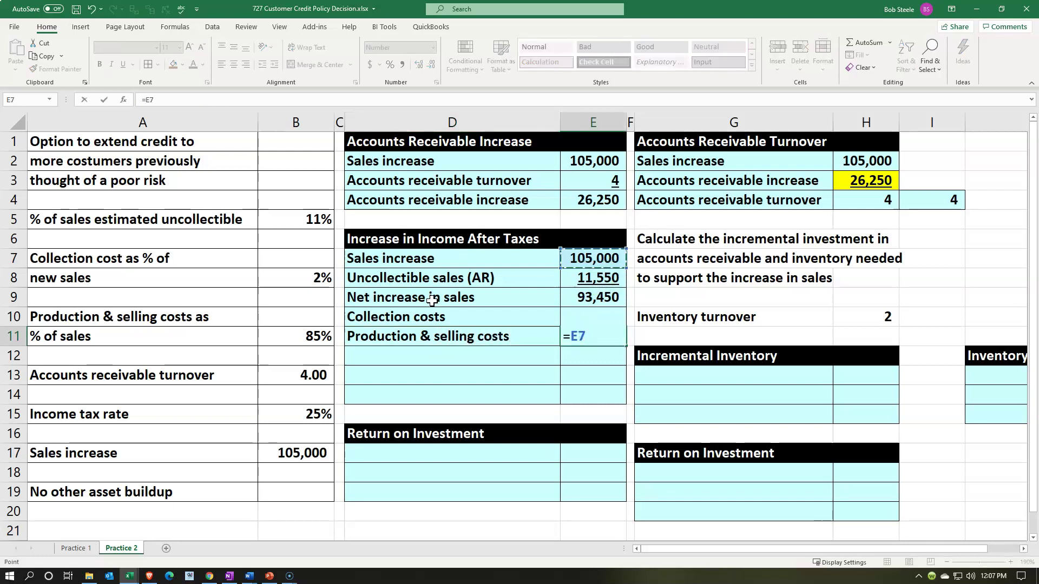
{"action": "type", "text": "*"}
{"action": "key", "text": "Left"}
{"action": "key", "text": "Left"}
{"action": "key", "text": "Left"}
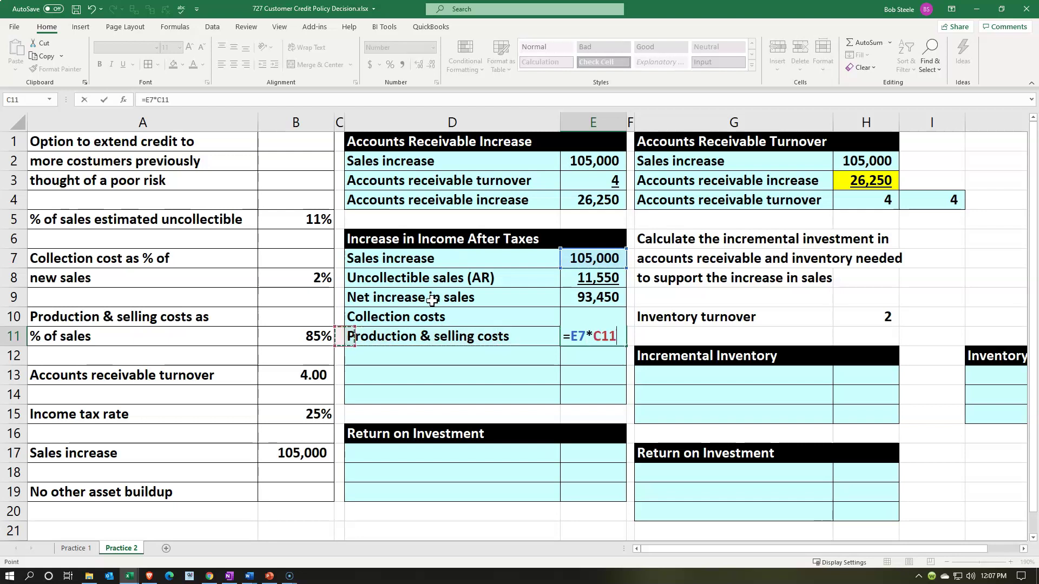
{"action": "key", "text": "ctrl+Return"}
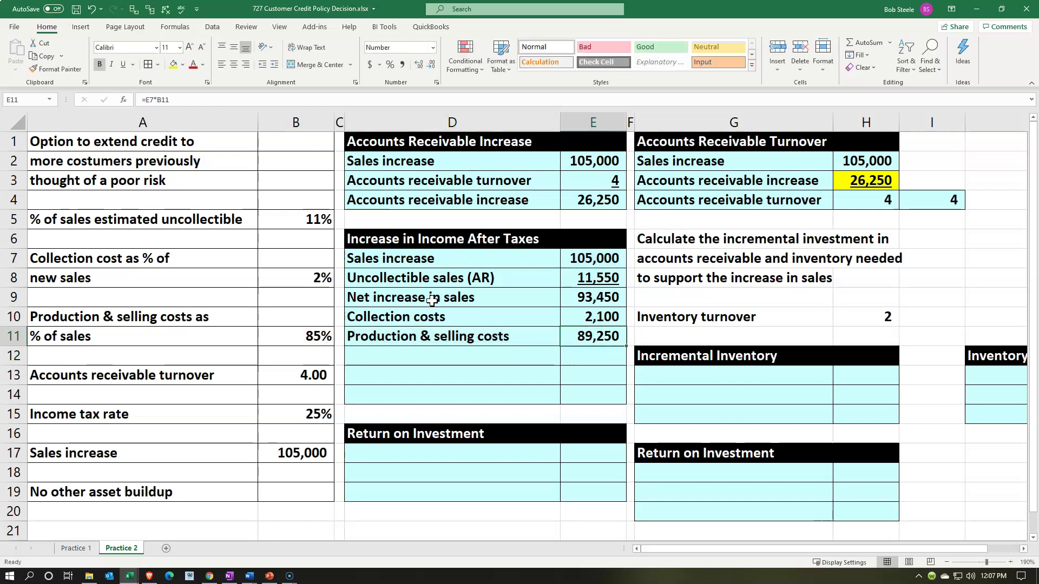
{"action": "left_click", "coordinate": [46, 27]}
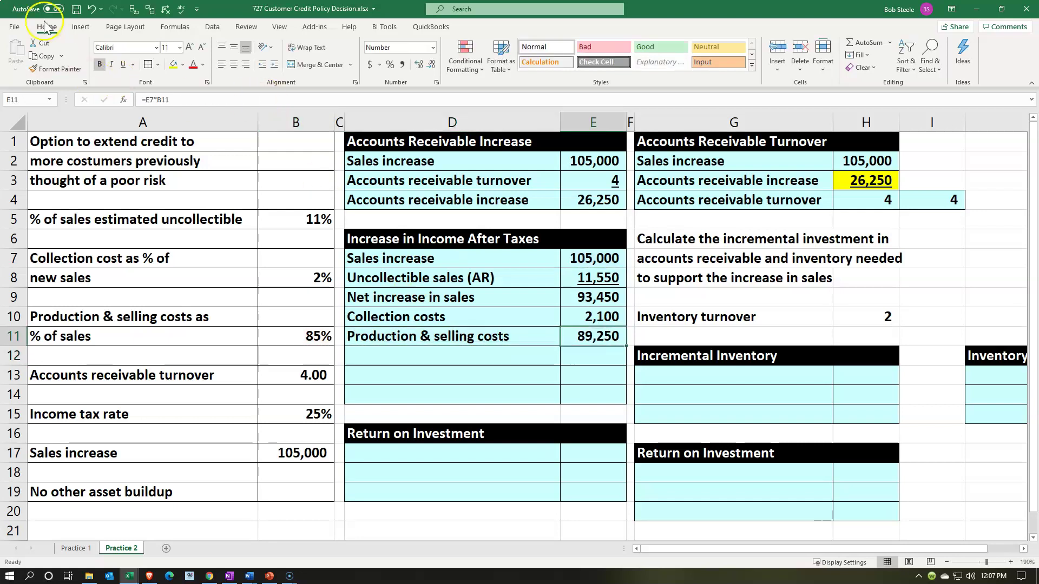
{"action": "left_click", "coordinate": [124, 64]}
Step: Label D12 "Increase in income before taxes" and subtract both cost lines from net increase in sales in E12 with the formula =E9-E10-E11
{"action": "key", "text": "Down"}
{"action": "key", "text": "Left"}
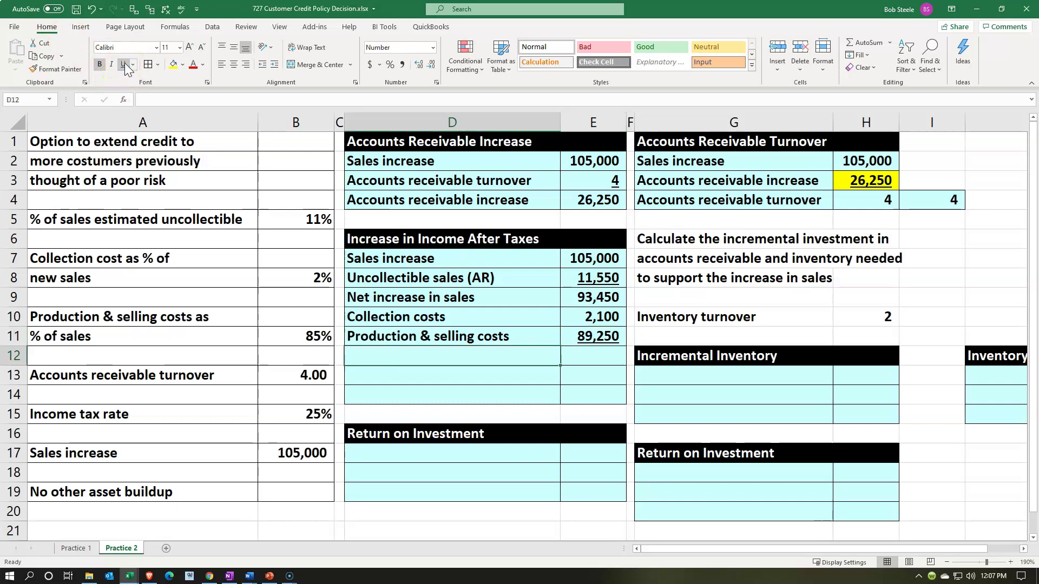
{"action": "type", "text": "Increase in i"}
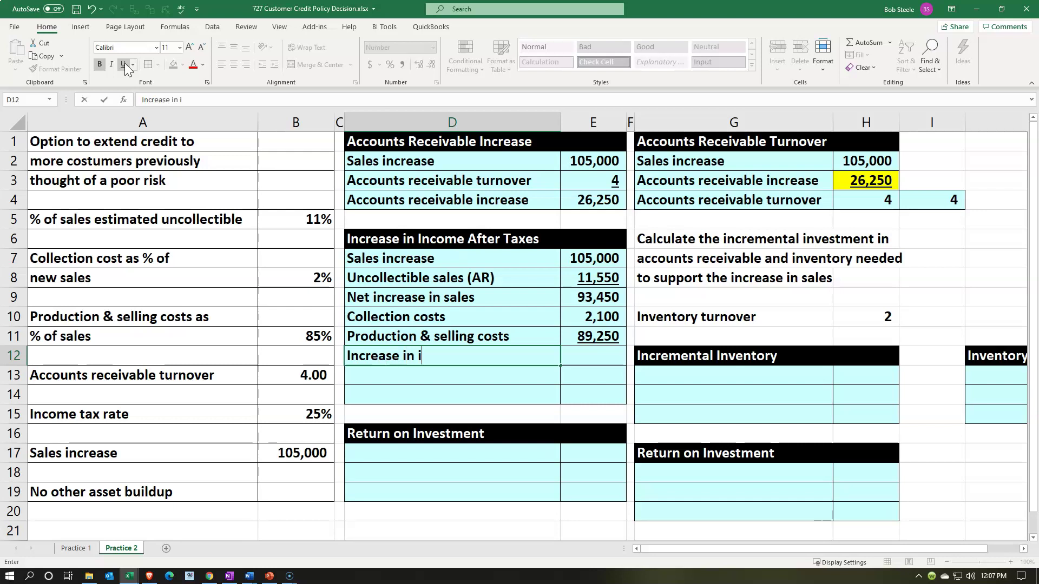
{"action": "type", "text": "ncome before taxes"}
{"action": "key", "text": "Tab"}
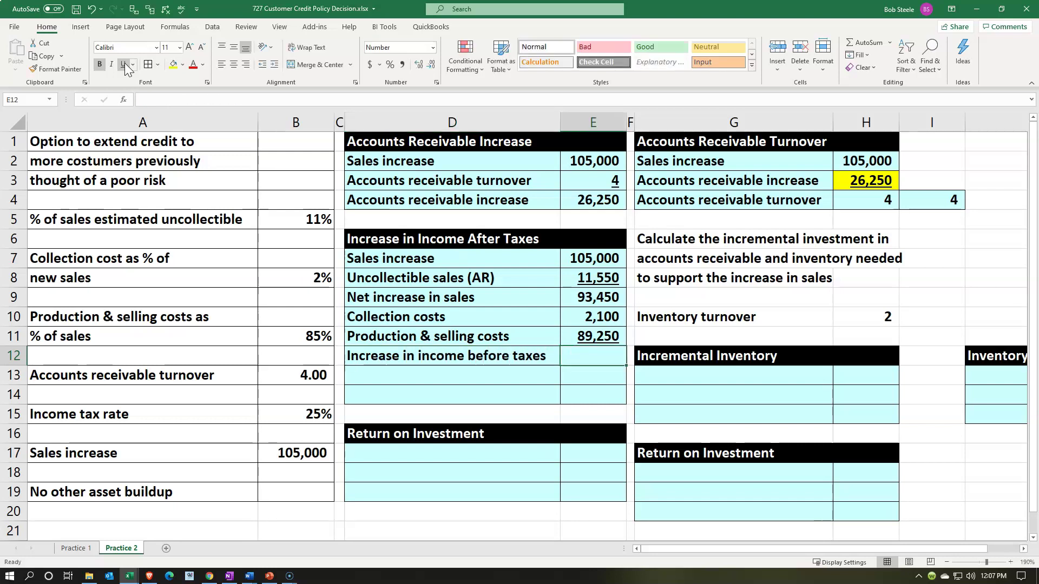
{"action": "type", "text": "="}
{"action": "key", "text": "Up"}
{"action": "key", "text": "Up"}
{"action": "key", "text": "Up"}
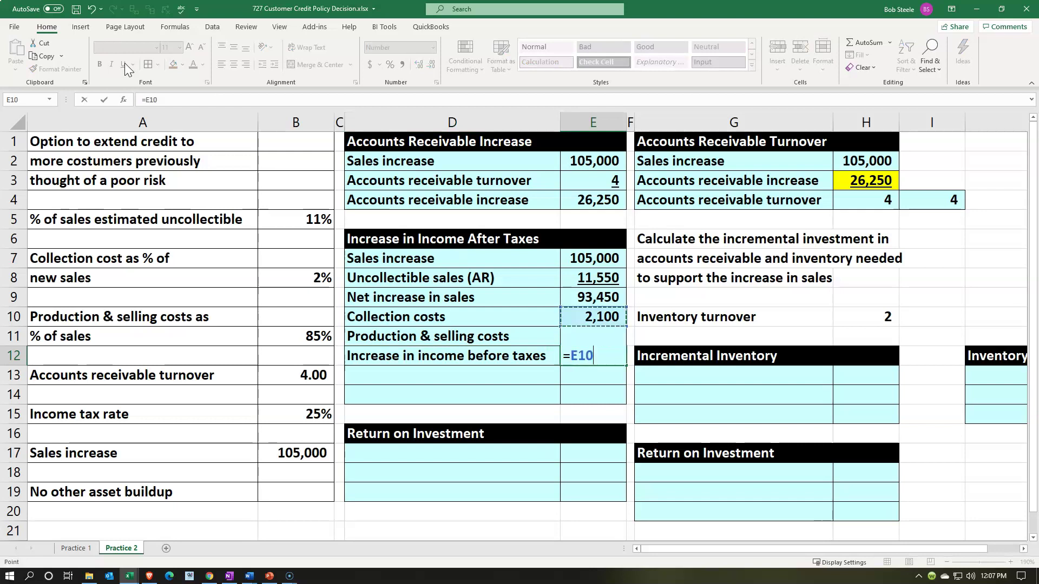
{"action": "type", "text": "-"}
{"action": "key", "text": "Up"}
{"action": "key", "text": "Up"}
{"action": "type", "text": "-"}
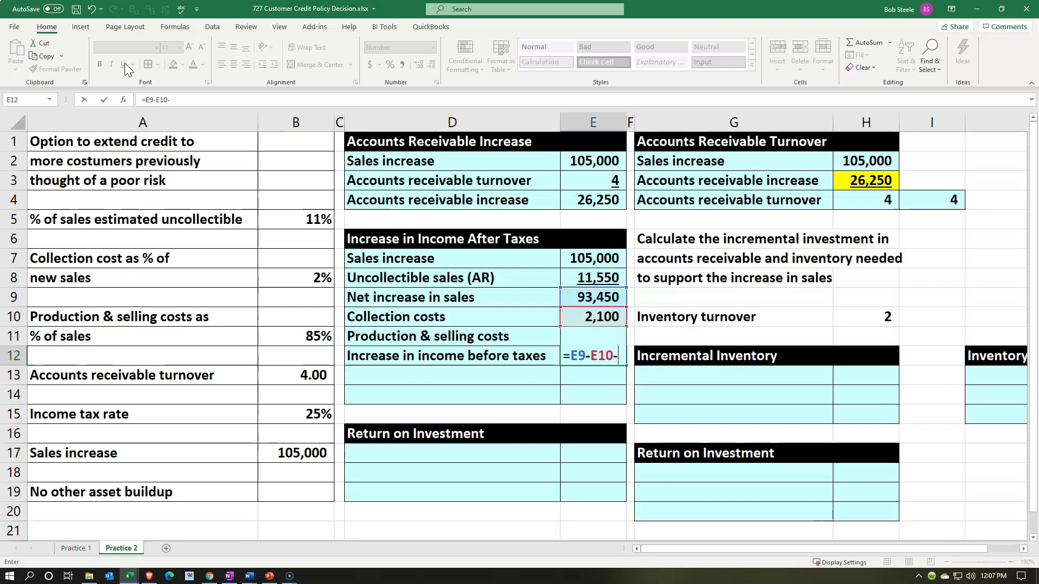
{"action": "key", "text": "Up"}
{"action": "key", "text": "Return"}
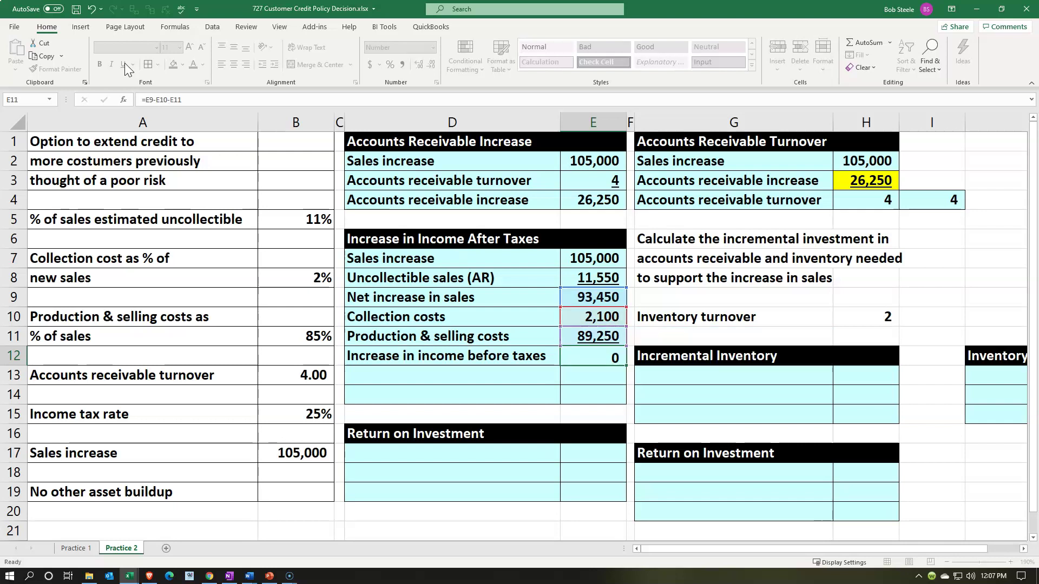
Step: Label D13 "Taxes increase" and calculate it in E13 as pre-tax income times the income tax rate, with the formula =E12*B15
{"action": "key", "text": "Left"}
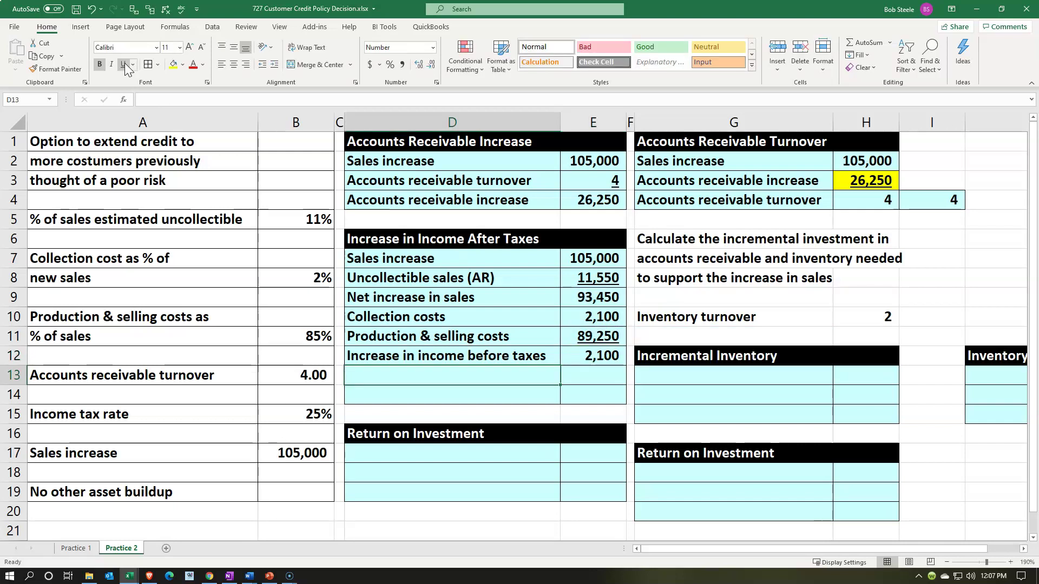
{"action": "type", "text": "Taxes increase"}
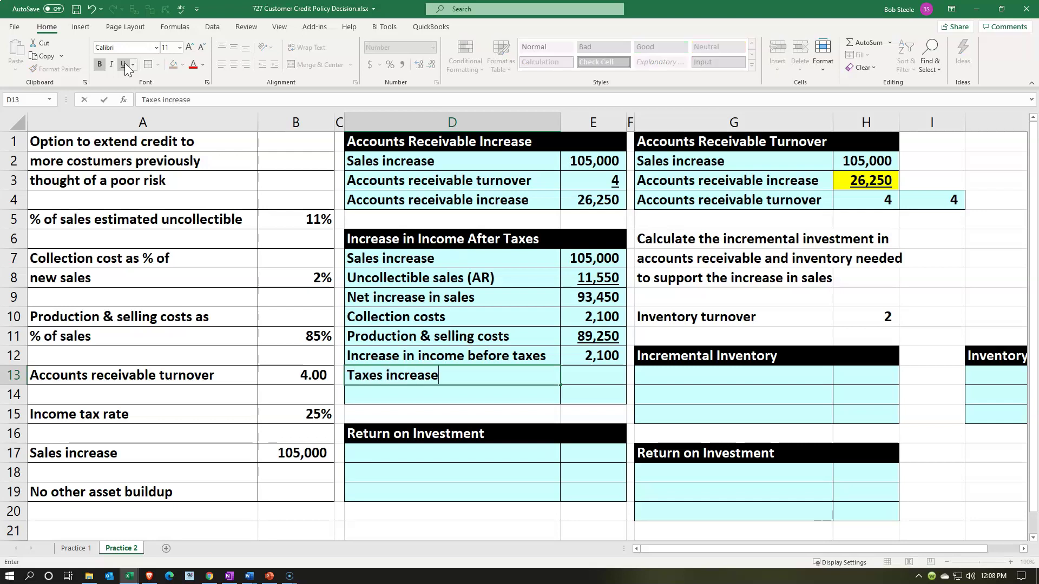
{"action": "key", "text": "Tab"}
{"action": "type", "text": "="}
{"action": "key", "text": "Up"}
{"action": "type", "text": "*"}
{"action": "key", "text": "Left"}
{"action": "key", "text": "Left"}
{"action": "key", "text": "Left"}
{"action": "key", "text": "Down"}
{"action": "key", "text": "Down"}
{"action": "key", "text": "Return"}
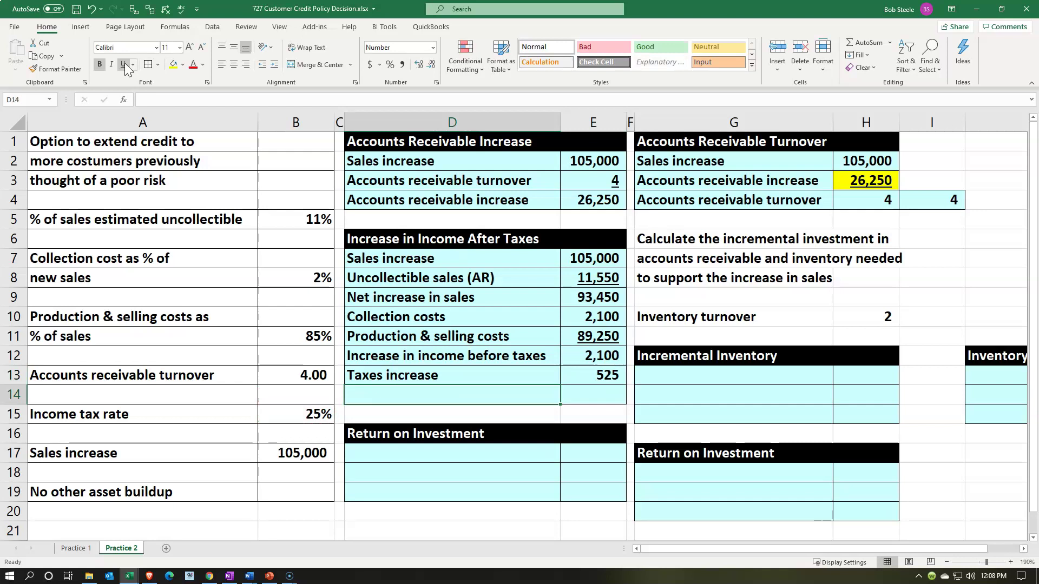
Step: Label D14 "Increase in income after taxes" and subtract the taxes from pre-tax income in E14 with the formula =E12-E13
{"action": "type", "text": "Increase in income after taxes"}
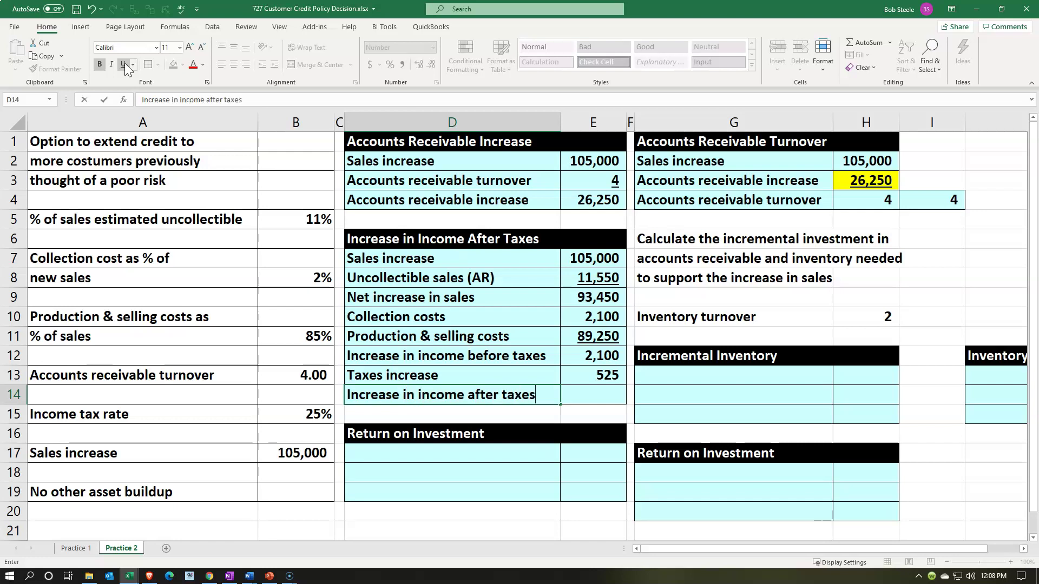
{"action": "key", "text": "Tab"}
{"action": "type", "text": "="}
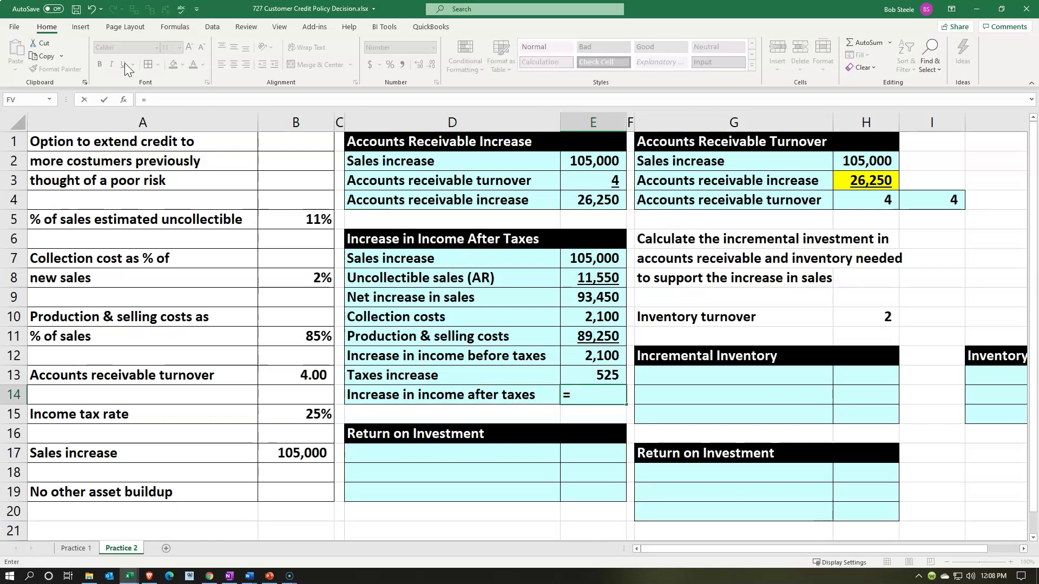
{"action": "key", "text": "Up"}
{"action": "key", "text": "Up"}
{"action": "type", "text": "-"}
{"action": "key", "text": "Down"}
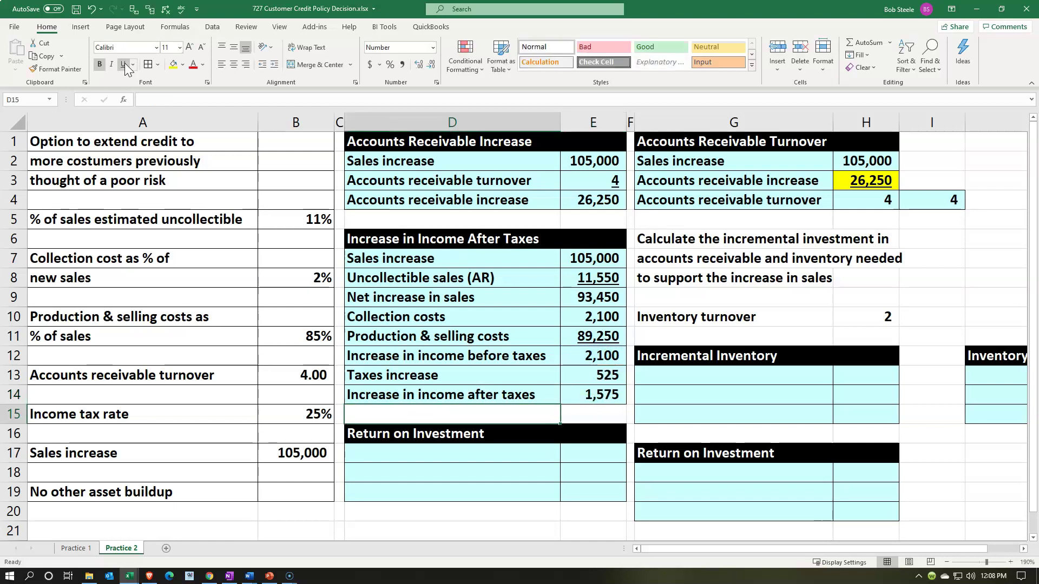
Step: Underline the taxes increase amount in E13
{"action": "key", "text": "Up"}
{"action": "key", "text": "Up"}
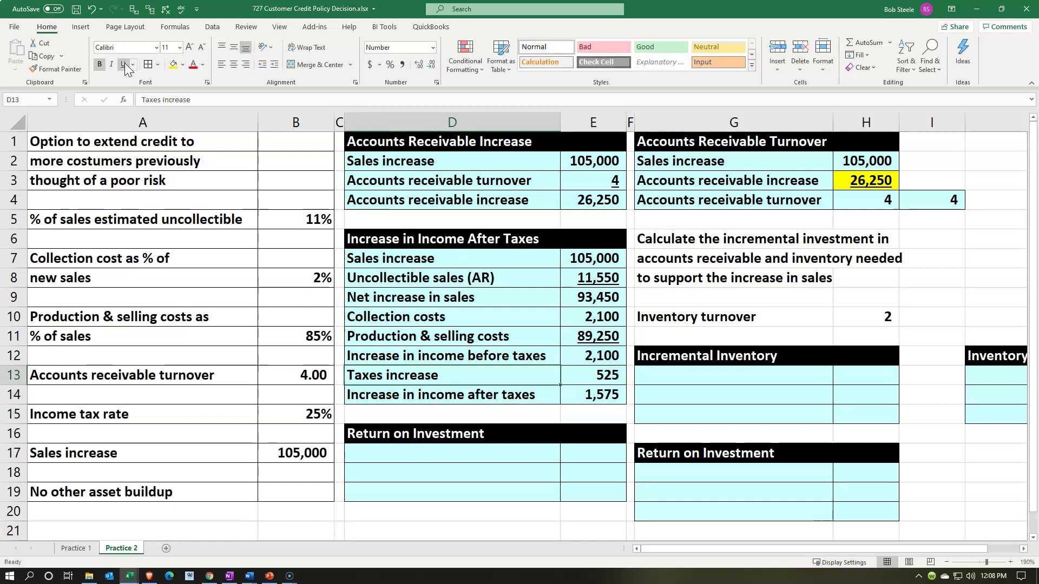
{"action": "key", "text": "Right"}
{"action": "left_click", "coordinate": [124, 65]}
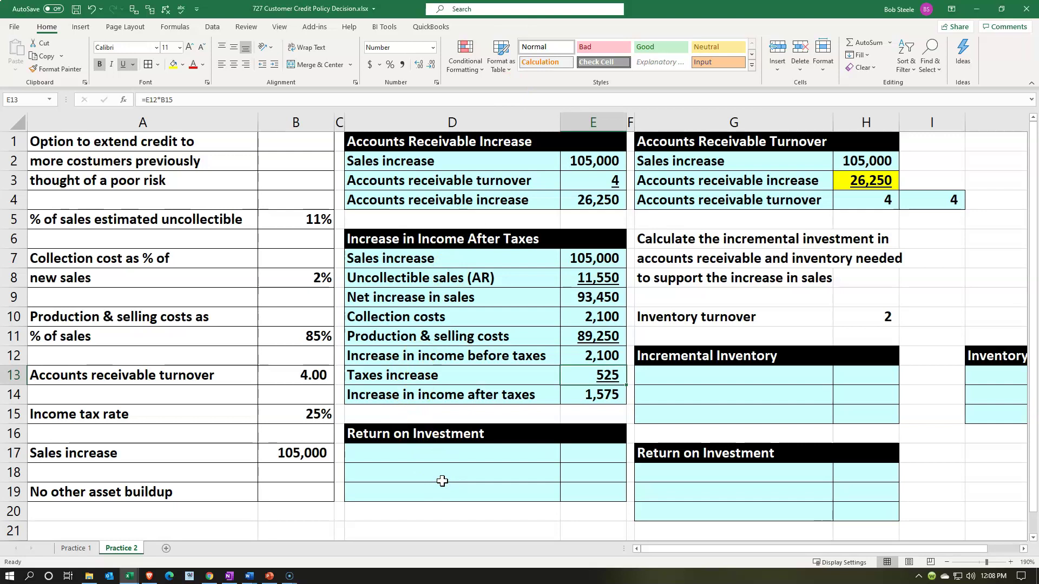
Step: Link the after-tax income increase into the first Return on Investment row, with =D14 in D17 and =E14 in E17
{"action": "left_click", "coordinate": [417, 458]}
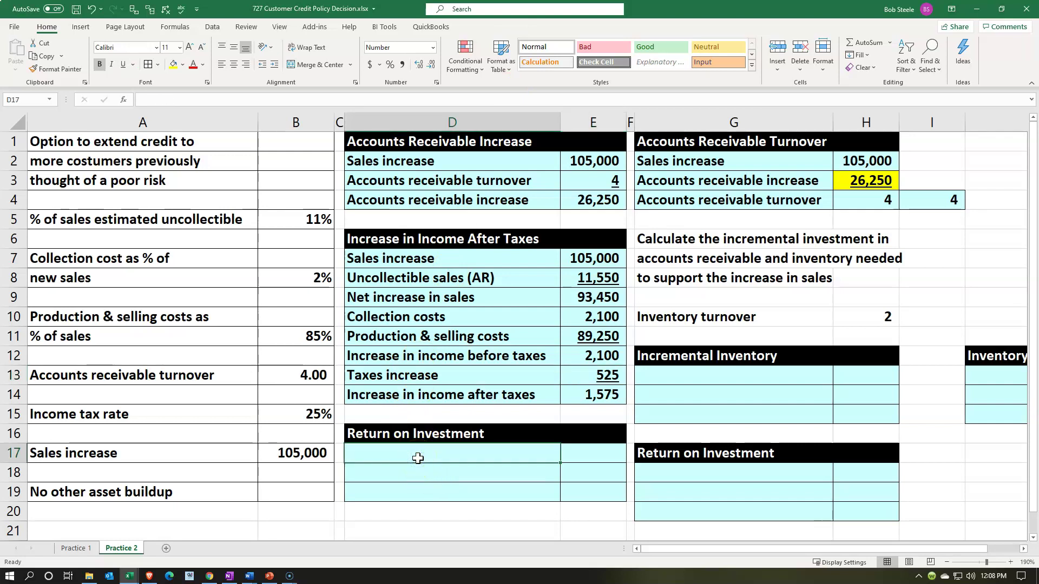
{"action": "type", "text": "="}
{"action": "key", "text": "Up"}
{"action": "key", "text": "Up"}
{"action": "key", "text": "Up"}
{"action": "key", "text": "Tab"}
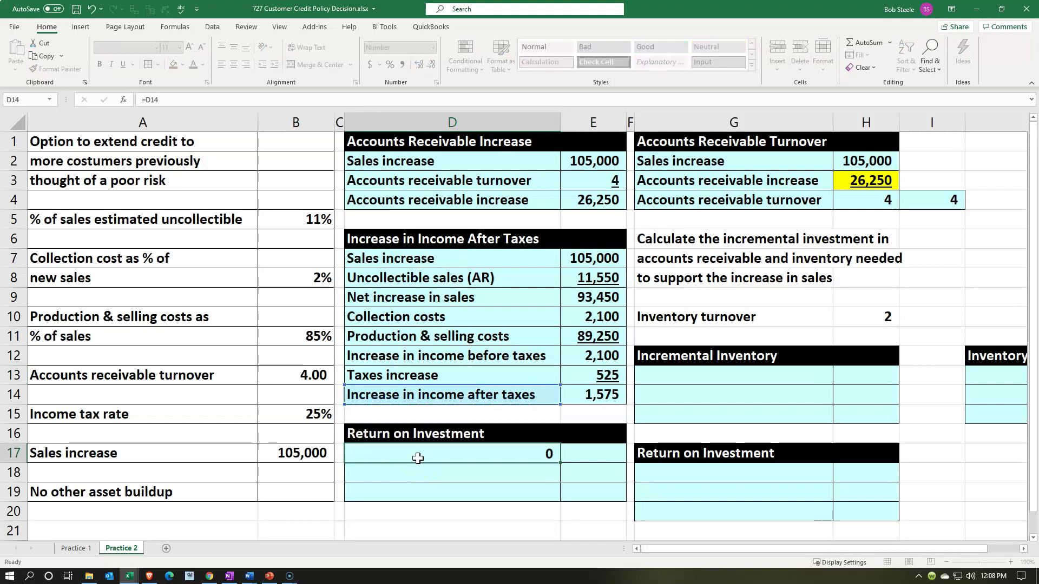
{"action": "type", "text": "="}
{"action": "key", "text": "Up"}
{"action": "key", "text": "Up"}
{"action": "key", "text": "Up"}
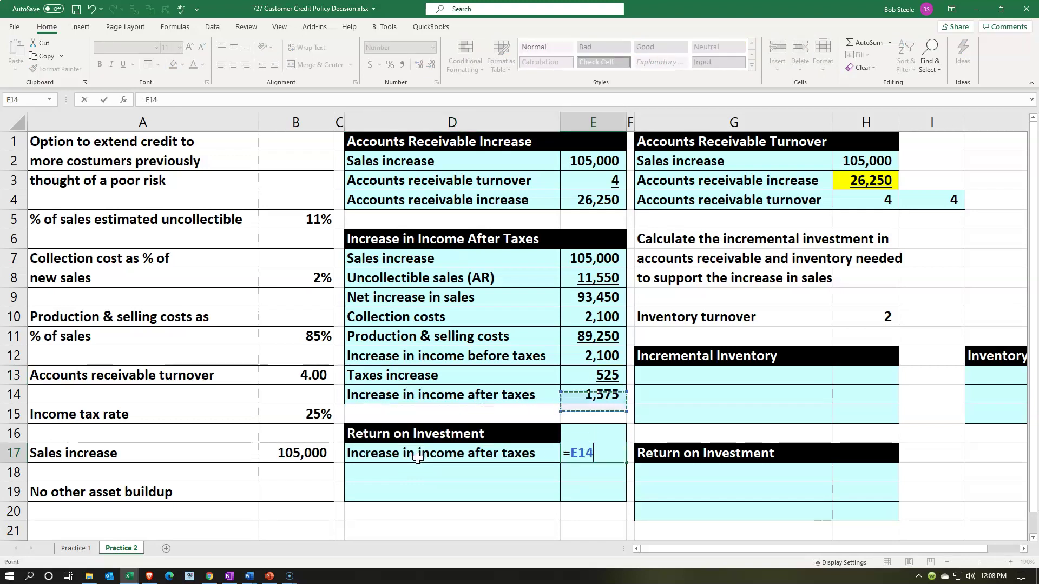
{"action": "key", "text": "Return"}
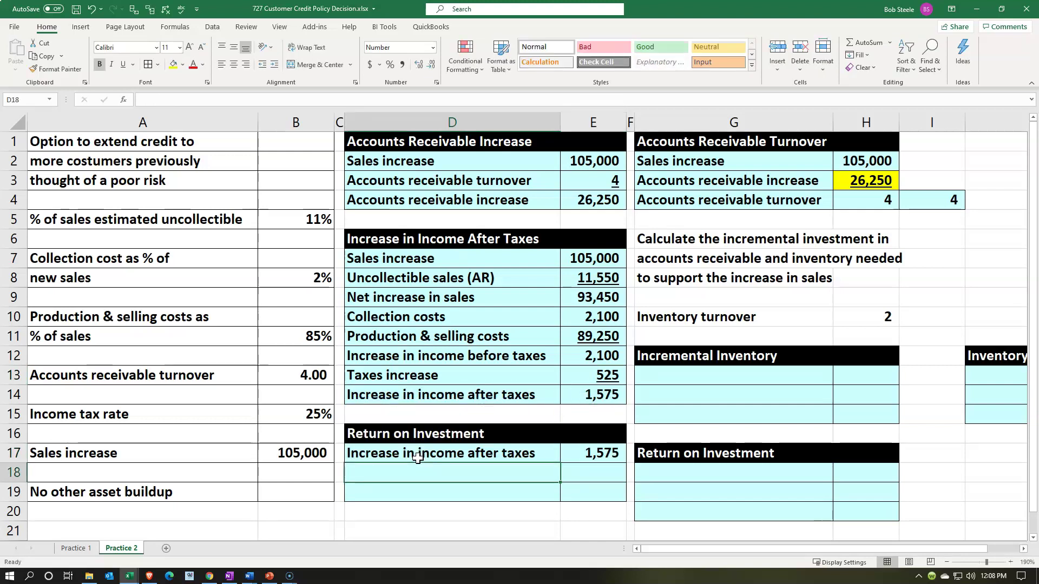
Step: Link the label in D18 to the accounts receivable increase label with the formula =D4
{"action": "type", "text": "="}
{"action": "key", "text": "Up"}
{"action": "key", "text": "Up"}
{"action": "key", "text": "Up"}
{"action": "key", "text": "Up"}
{"action": "key", "text": "Up"}
{"action": "key", "text": "Up"}
{"action": "key", "text": "Up"}
{"action": "key", "text": "Up"}
{"action": "key", "text": "Up"}
{"action": "key", "text": "Up"}
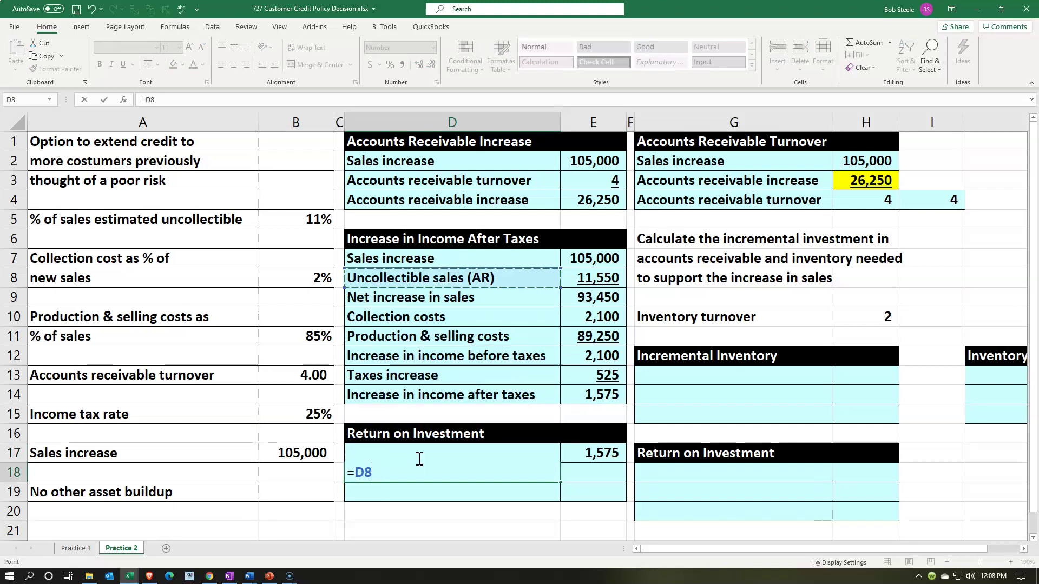
{"action": "key", "text": "Up"}
{"action": "key", "text": "Up"}
{"action": "key", "text": "Up"}
{"action": "key", "text": "Up"}
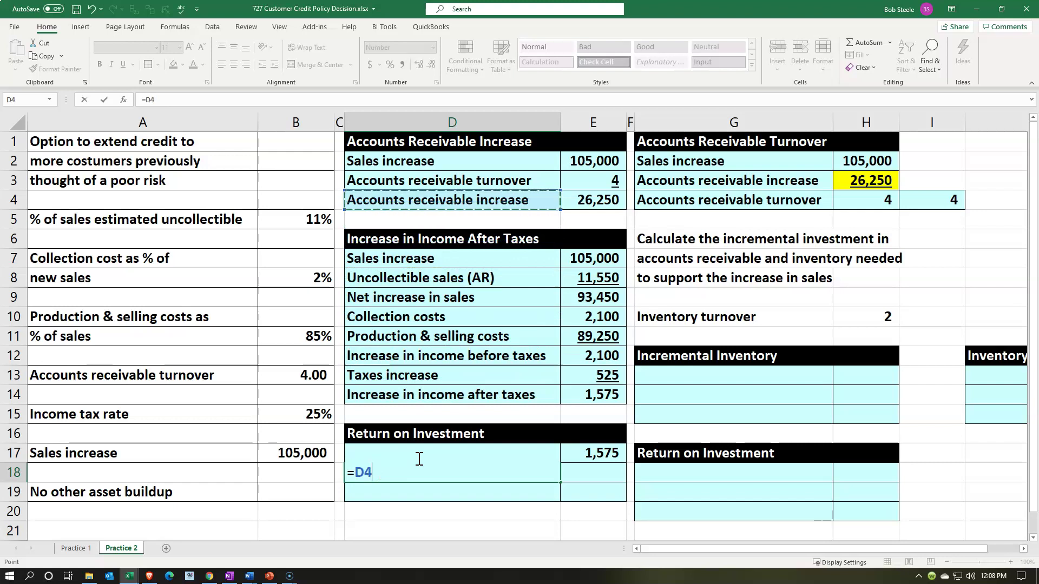
{"action": "key", "text": "Tab"}
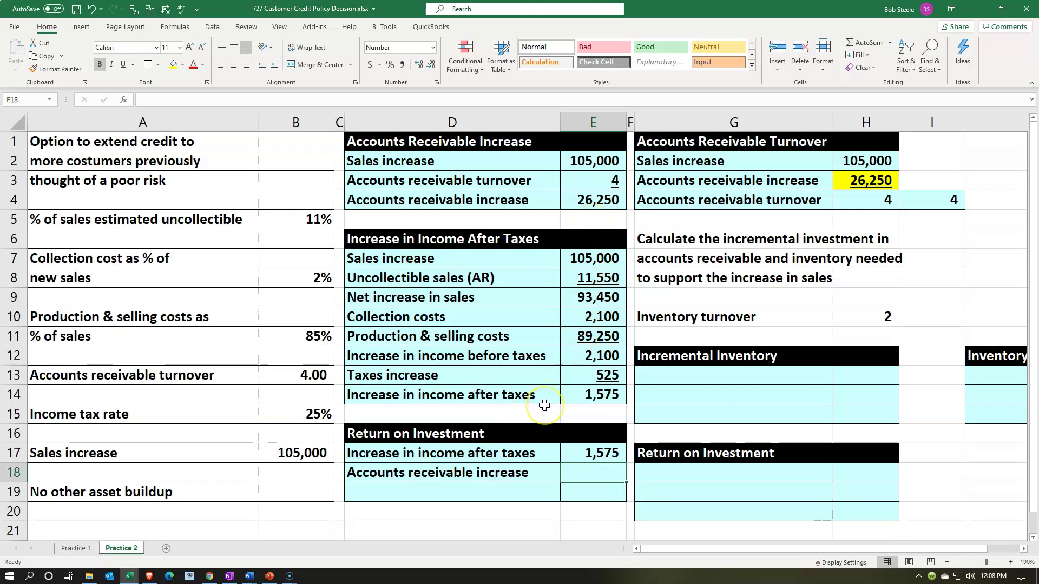
Step: Link E18 to the accounts receivable increase amount with the formula =E4
{"action": "type", "text": "="}
{"action": "key", "text": "Up"}
{"action": "key", "text": "Up"}
{"action": "key", "text": "Up"}
{"action": "key", "text": "Up"}
{"action": "key", "text": "Up"}
{"action": "key", "text": "Up"}
{"action": "key", "text": "Up"}
{"action": "key", "text": "Up"}
{"action": "key", "text": "Up"}
{"action": "key", "text": "Up"}
{"action": "key", "text": "Up"}
{"action": "key", "text": "Up"}
{"action": "key", "text": "Up"}
{"action": "key", "text": "Up"}
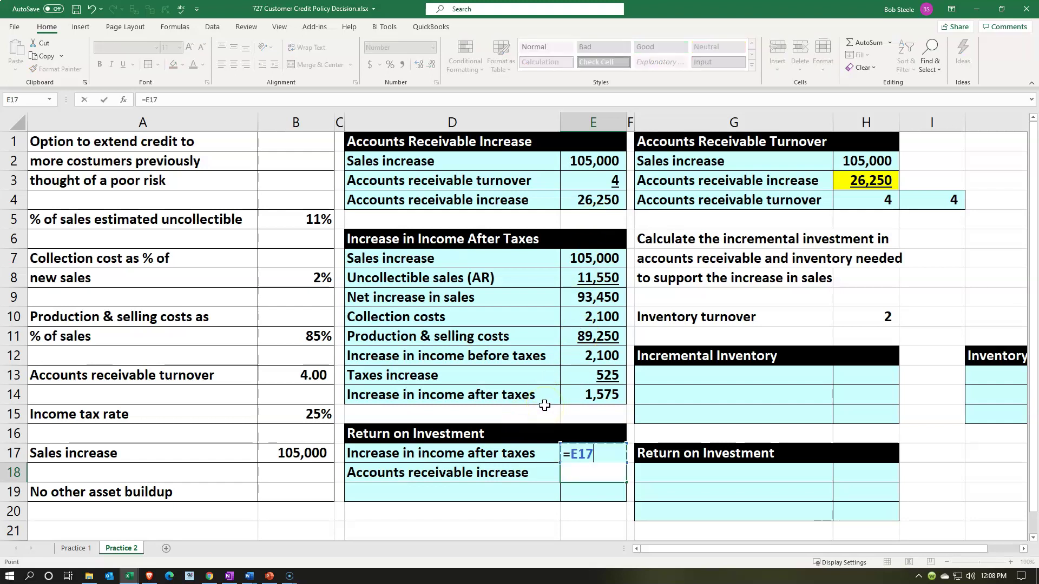
{"action": "key", "text": "Return"}
Step: Label D19 "Return on investment" and divide after-tax income by the receivable increase in E19 with the formula =E17/E18
{"action": "key", "text": "Left"}
{"action": "type", "text": "Retur"}
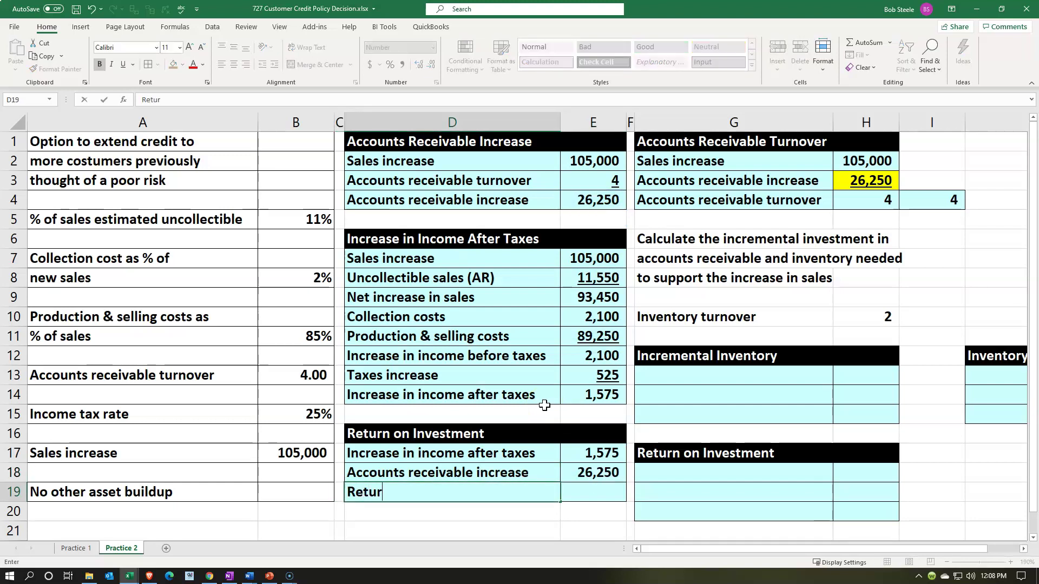
{"action": "type", "text": "n on investment"}
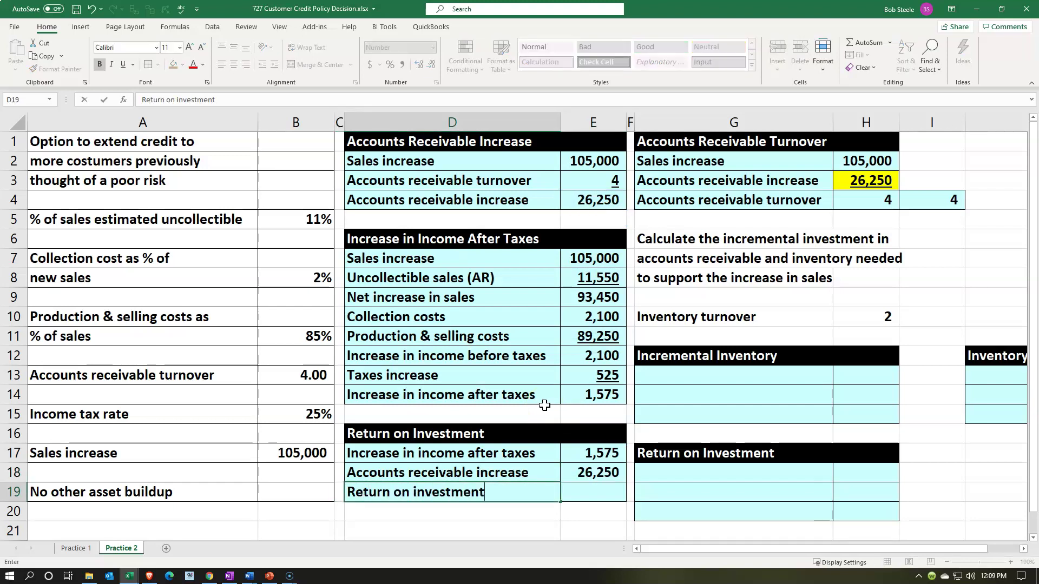
{"action": "key", "text": "Tab"}
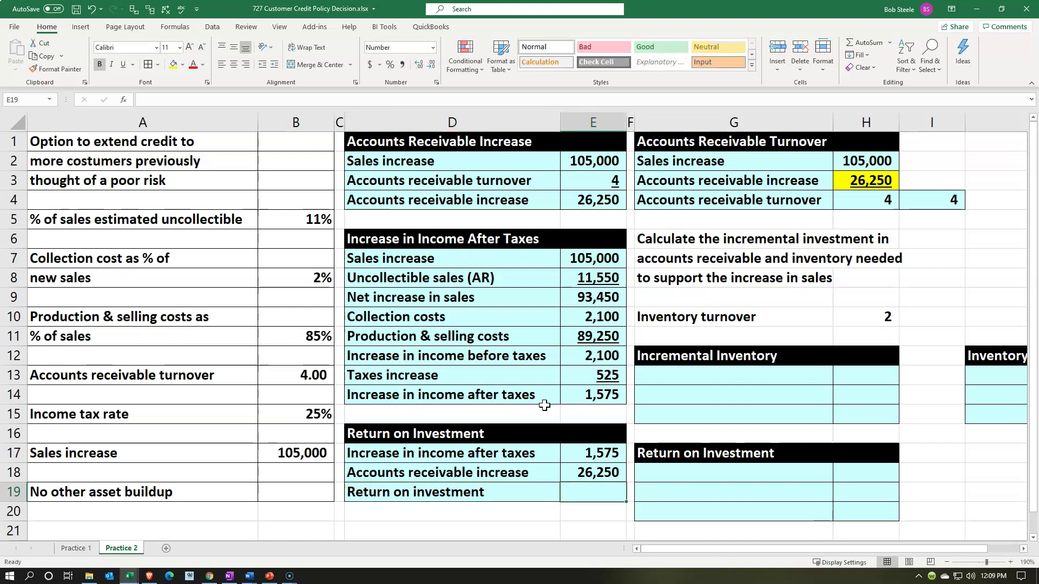
{"action": "type", "text": "="}
{"action": "key", "text": "Up"}
{"action": "key", "text": "Up"}
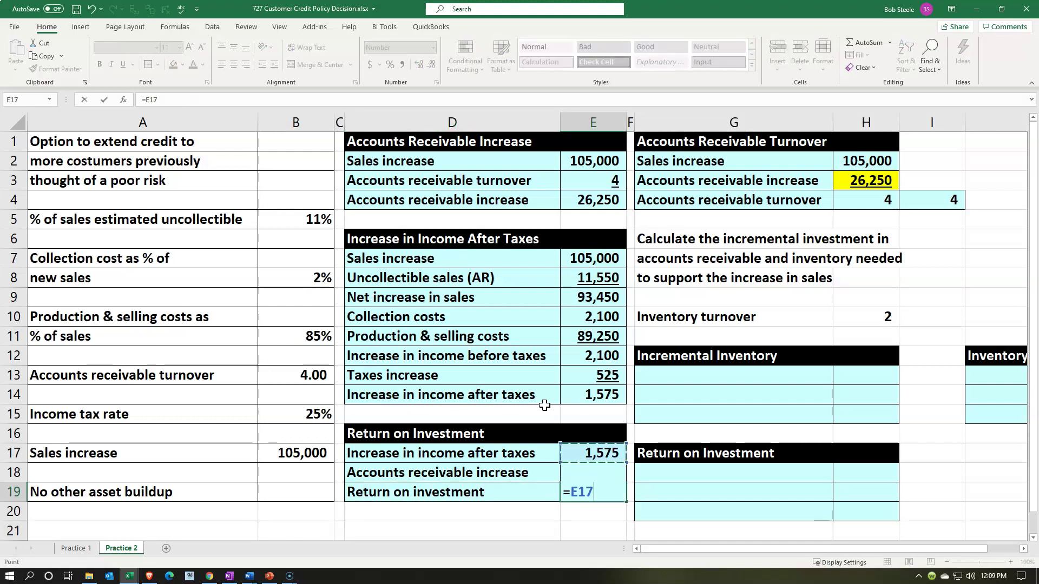
{"action": "type", "text": "/"}
{"action": "key", "text": "Up"}
{"action": "key", "text": "ctrl+Return"}
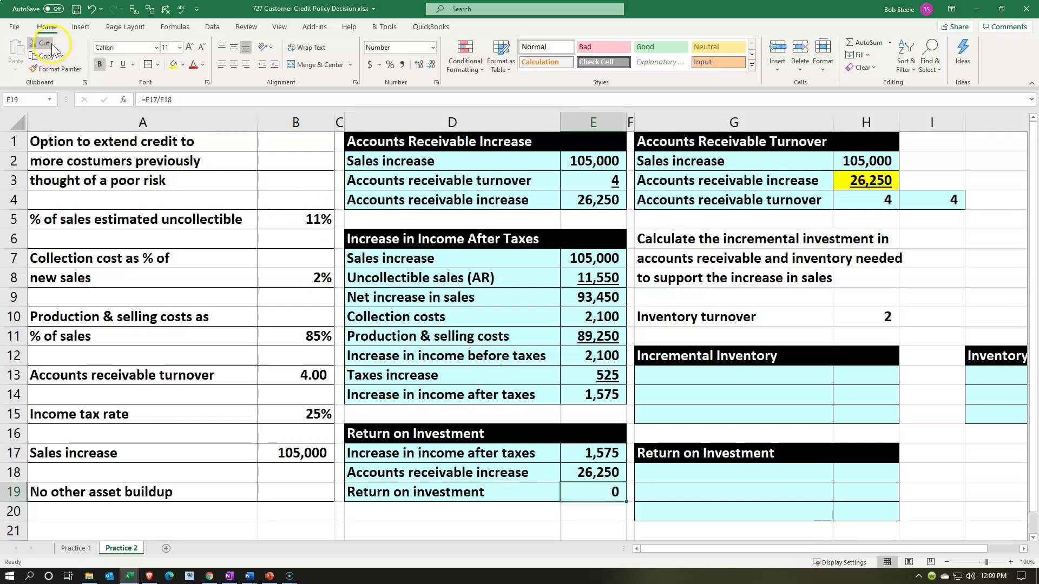
Step: Format the return on investment in E19 as a percentage and underline the accounts receivable increase in E18
{"action": "left_click", "coordinate": [388, 65]}
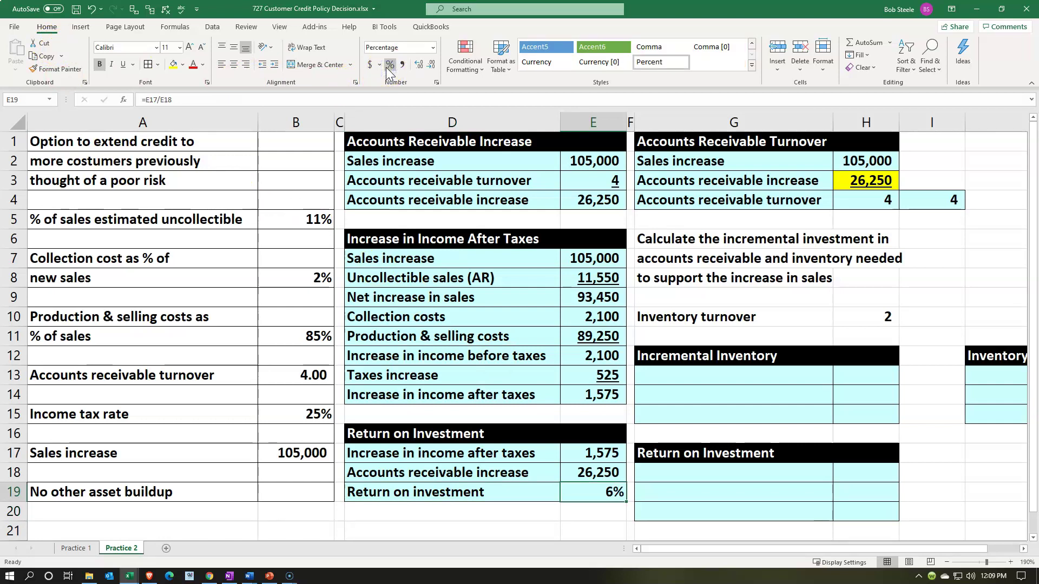
{"action": "left_click", "coordinate": [615, 470]}
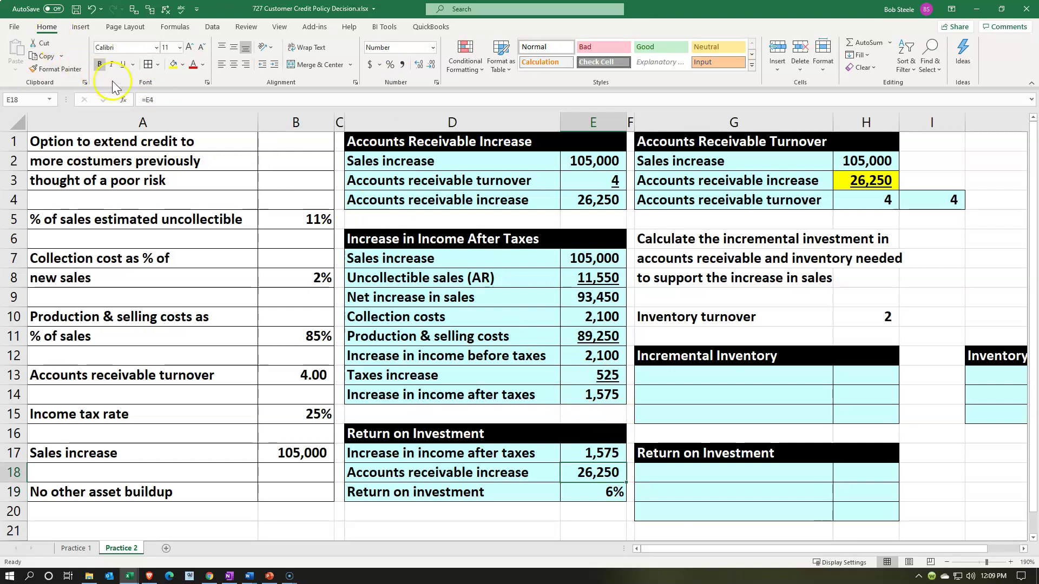
{"action": "left_click", "coordinate": [123, 65]}
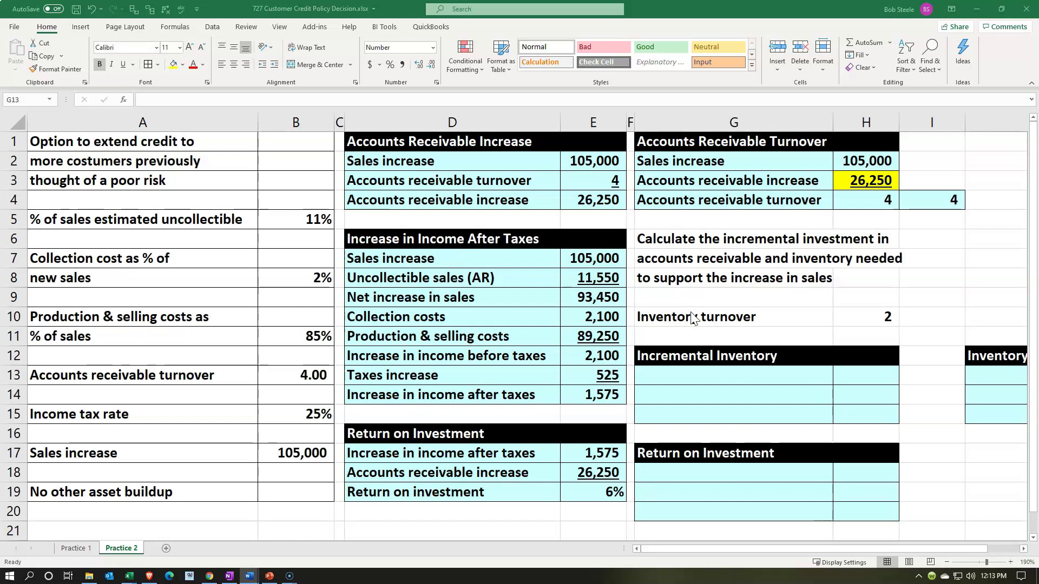
Step: Review the inventory turnover given in row 10 and the empty Incremental Inventory table below it
{"action": "left_click", "coordinate": [695, 340]}
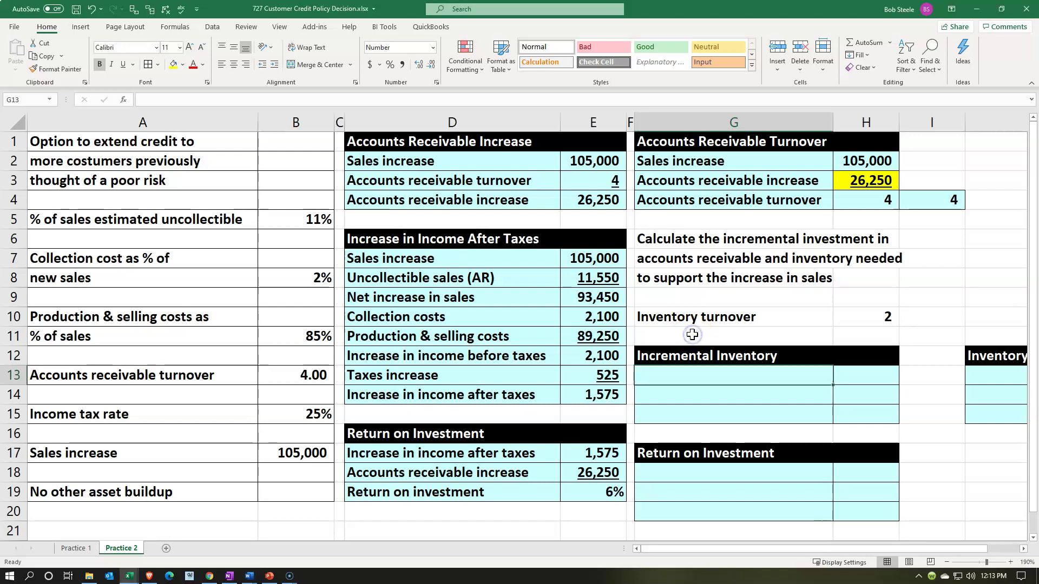
{"action": "left_click", "coordinate": [732, 422]}
{"action": "left_click", "coordinate": [739, 420]}
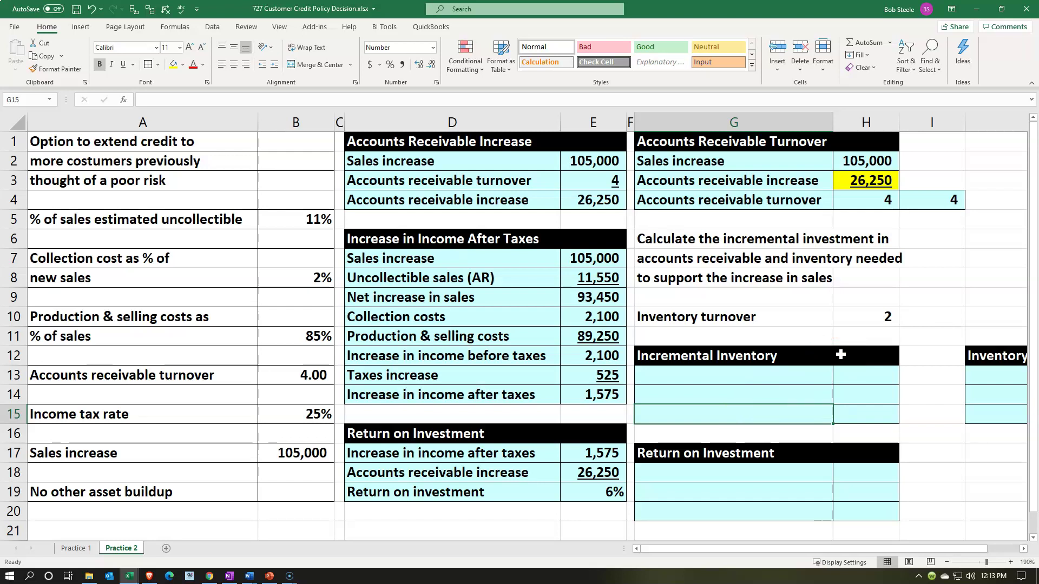
{"action": "left_click", "coordinate": [850, 324]}
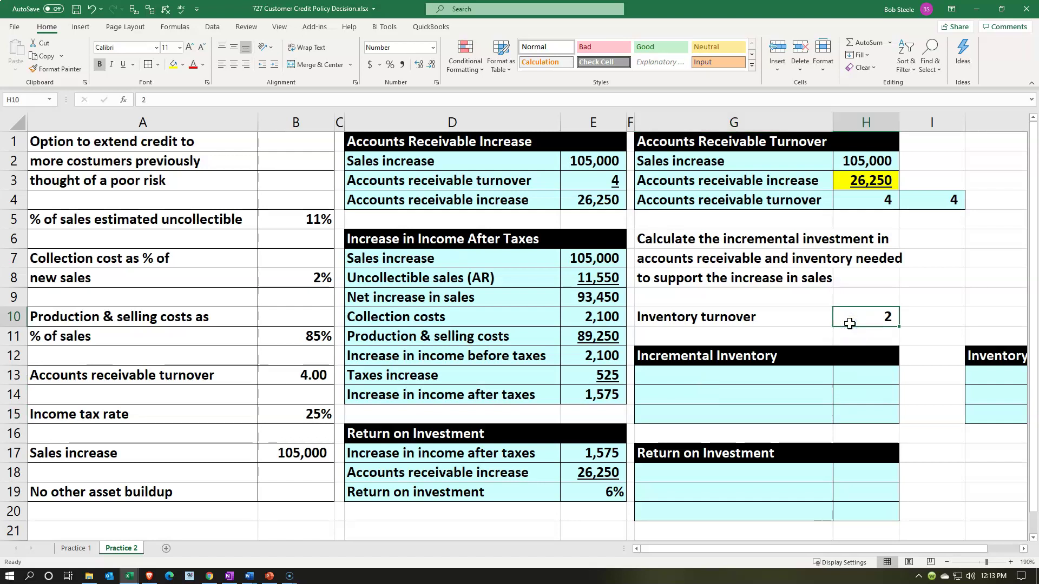
{"action": "key", "text": "Down"}
{"action": "key", "text": "Down"}
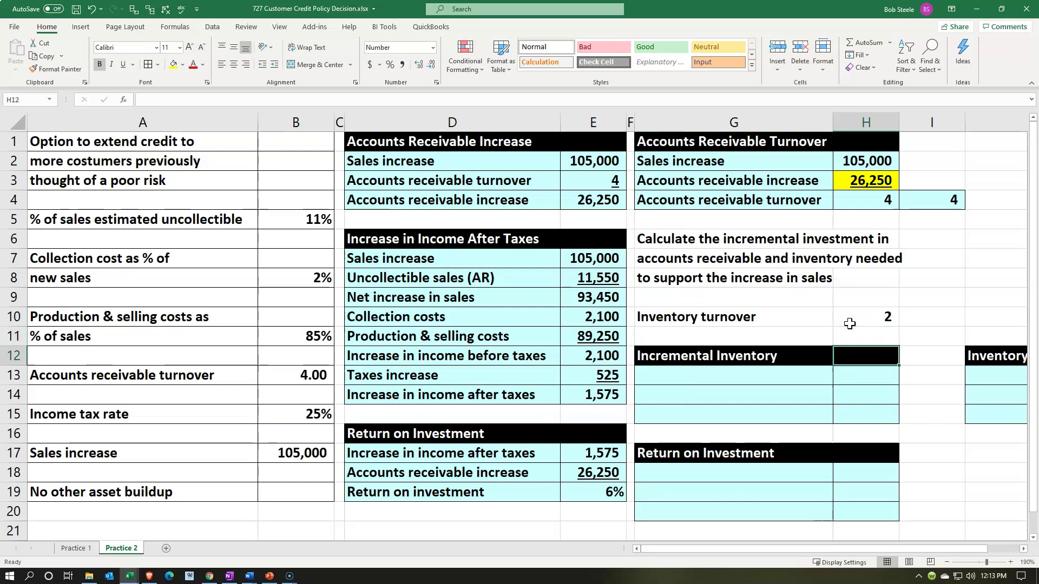
{"action": "key", "text": "Left"}
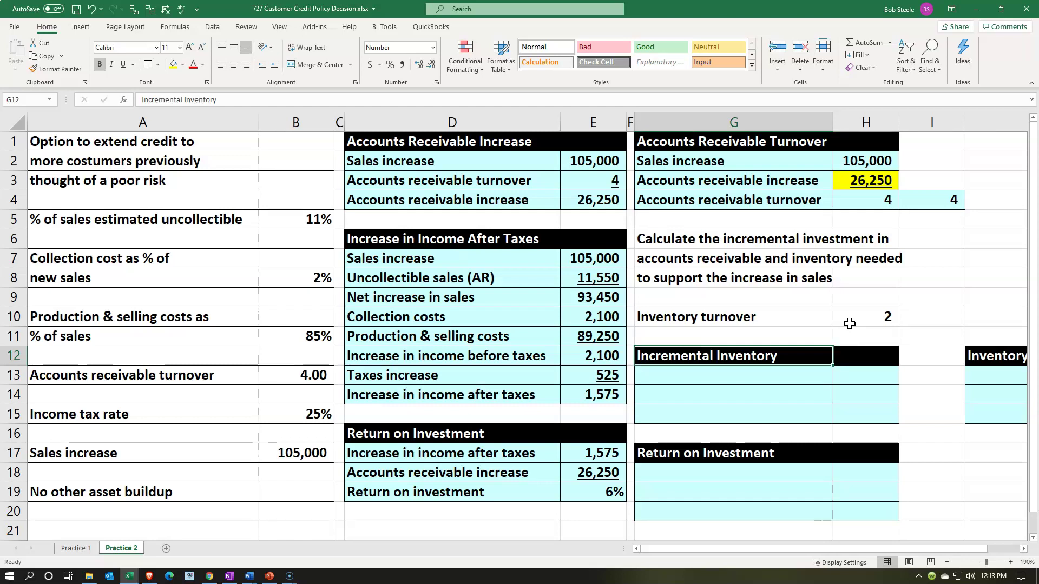
{"action": "key", "text": "Up"}
{"action": "key", "text": "Up"}
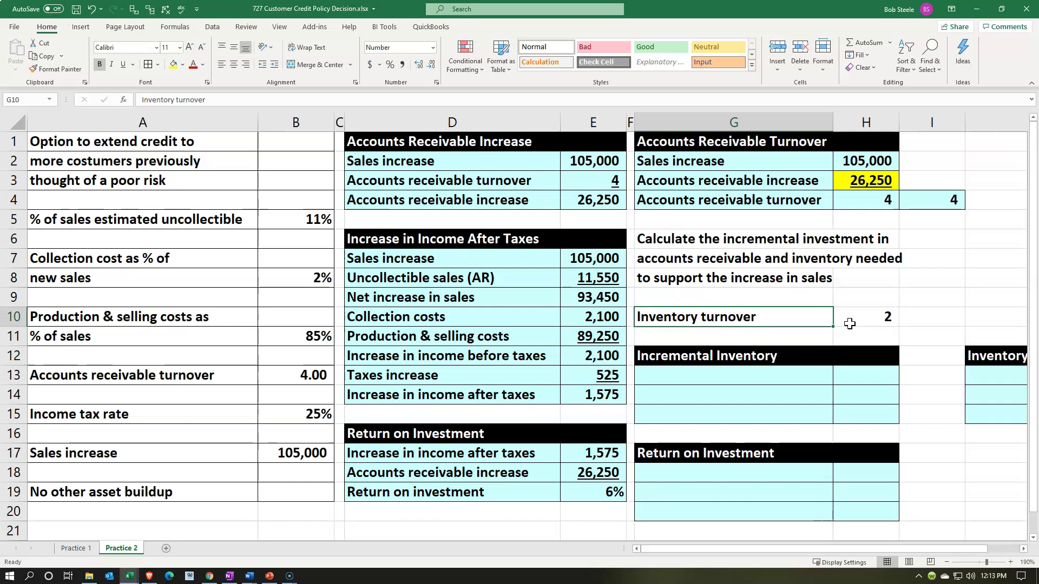
Step: Label J13 "Sales increase" as the first line of the Inventory Turnover table
{"action": "key", "text": "Right"}
{"action": "key", "text": "Right"}
{"action": "key", "text": "Right"}
{"action": "key", "text": "Right"}
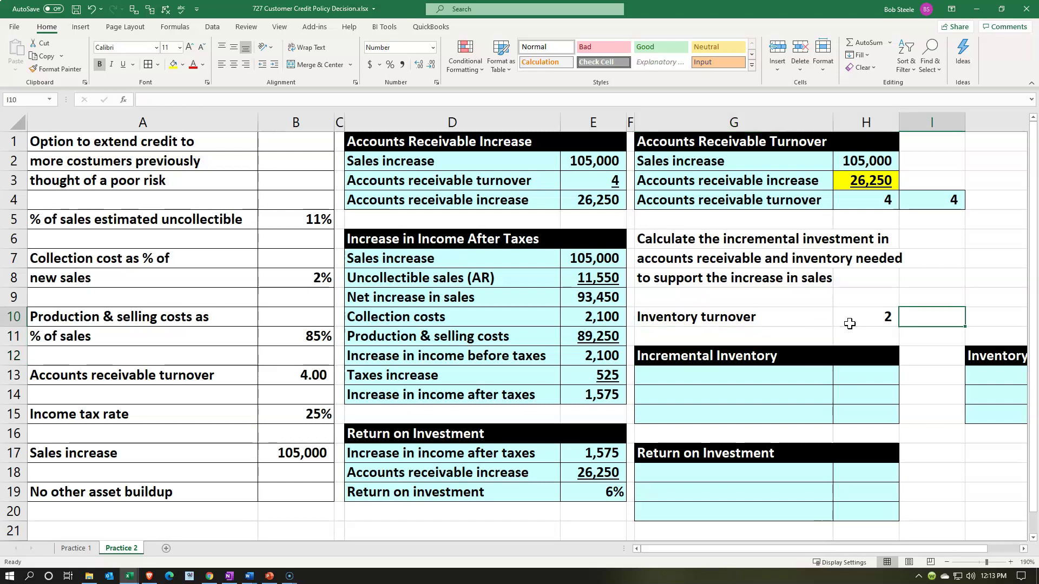
{"action": "key", "text": "Down"}
{"action": "key", "text": "Down"}
{"action": "key", "text": "Down"}
{"action": "key", "text": "Left"}
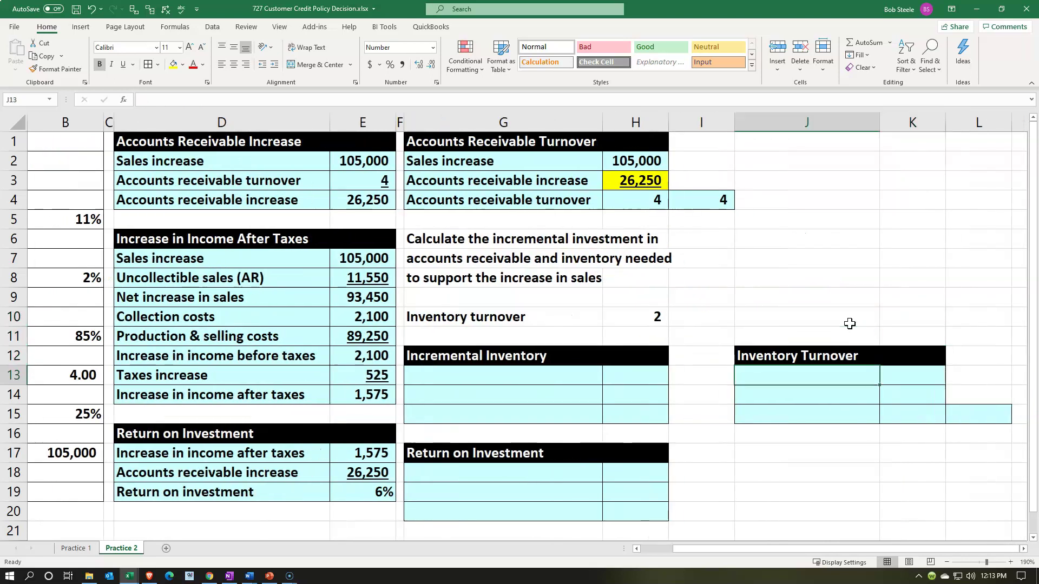
{"action": "type", "text": "Sa"}
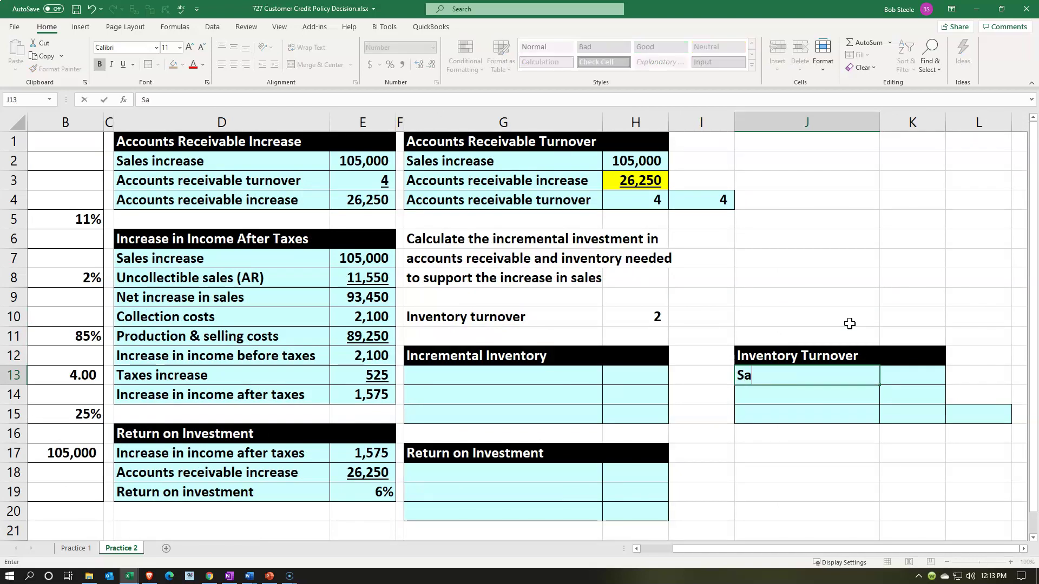
{"action": "type", "text": "les increase"}
{"action": "key", "text": "Tab"}
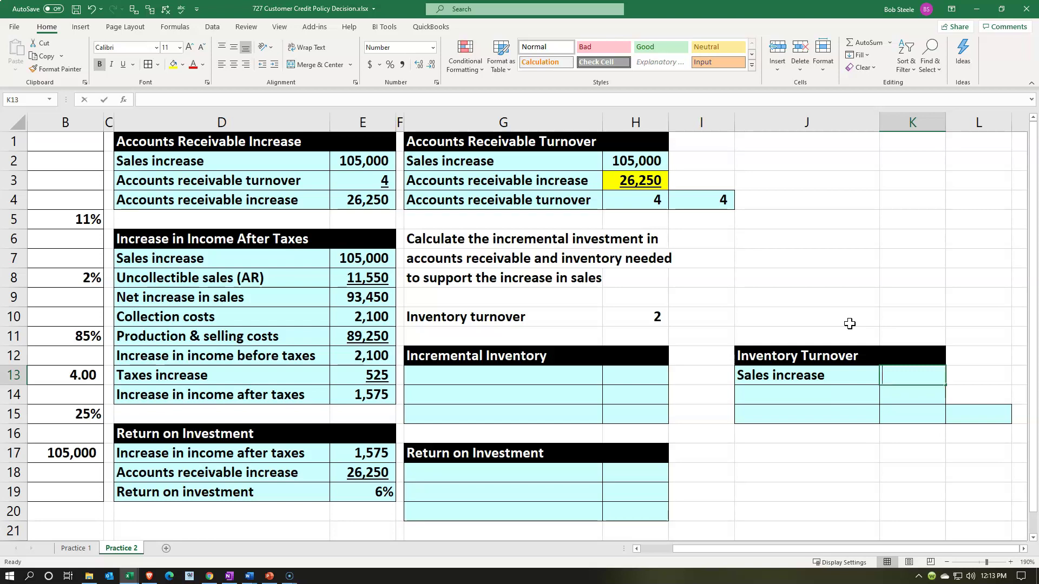
Step: Link K13 to the given sales increase amount with the formula =B17
{"action": "type", "text": "="}
{"action": "key", "text": "Left"}
{"action": "key", "text": "Left"}
{"action": "key", "text": "Left"}
{"action": "key", "text": "Left"}
{"action": "key", "text": "Left"}
{"action": "key", "text": "Left"}
{"action": "key", "text": "Left"}
{"action": "key", "text": "Left"}
{"action": "key", "text": "Left"}
{"action": "key", "text": "Left"}
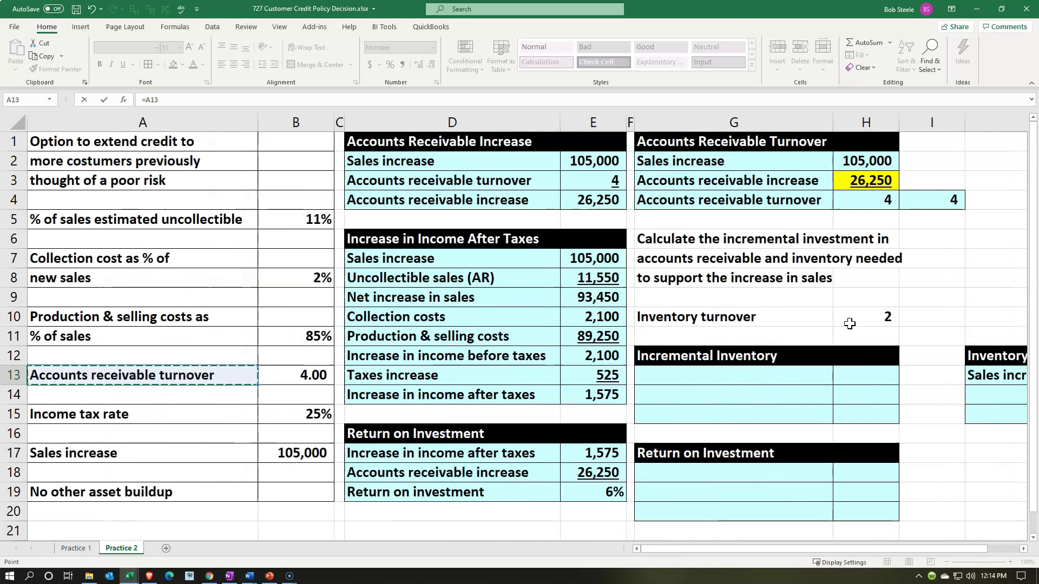
{"action": "key", "text": "Down"}
{"action": "key", "text": "Down"}
{"action": "key", "text": "Down"}
{"action": "key", "text": "Down"}
{"action": "key", "text": "Right"}
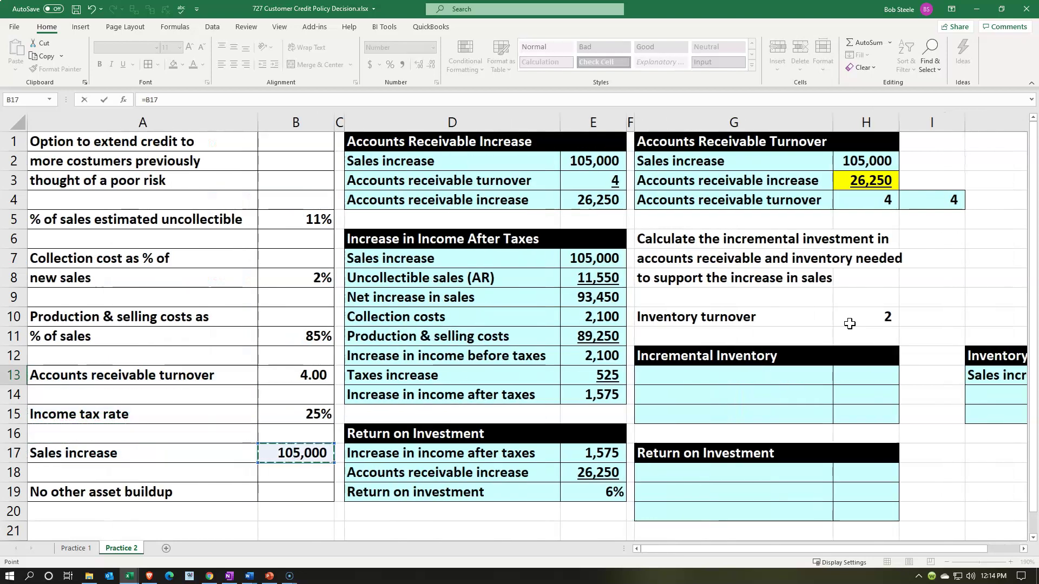
{"action": "key", "text": "Return"}
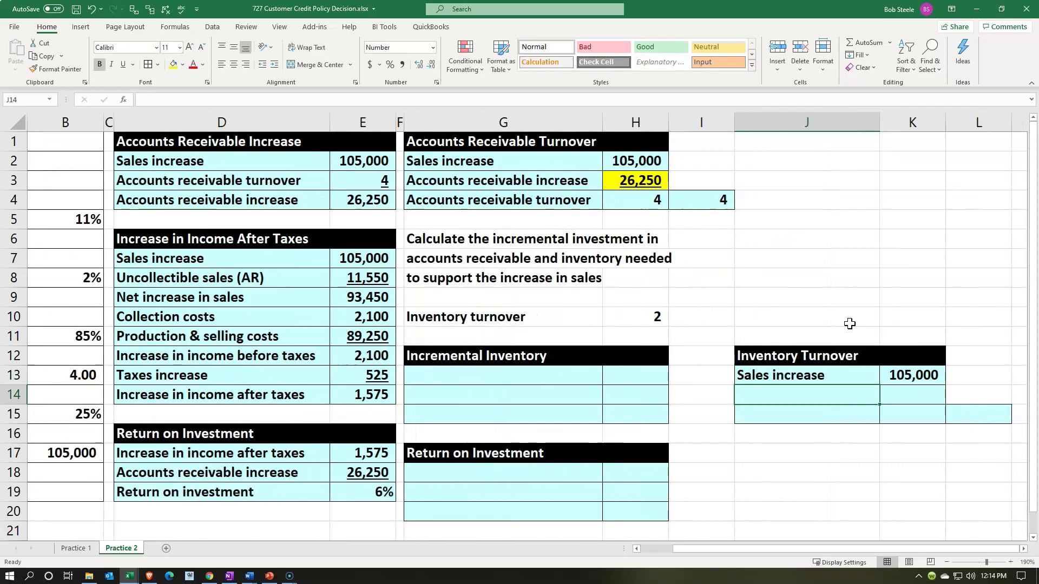
Step: Label J14 "Incremental inventory" and fill the unknown amount cell K14 with yellow
{"action": "key", "text": "Right"}
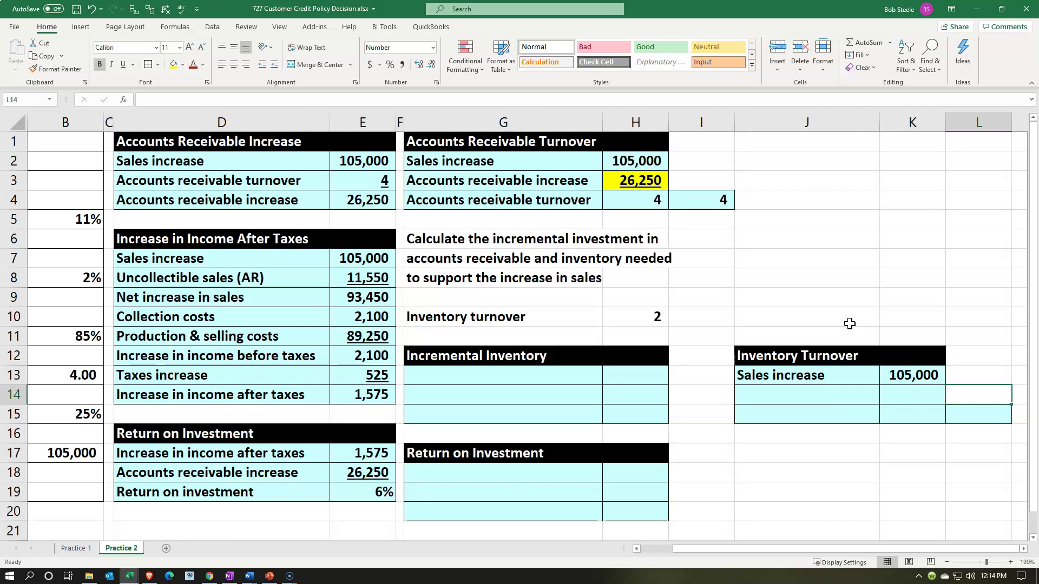
{"action": "key", "text": "Left"}
{"action": "key", "text": "Left"}
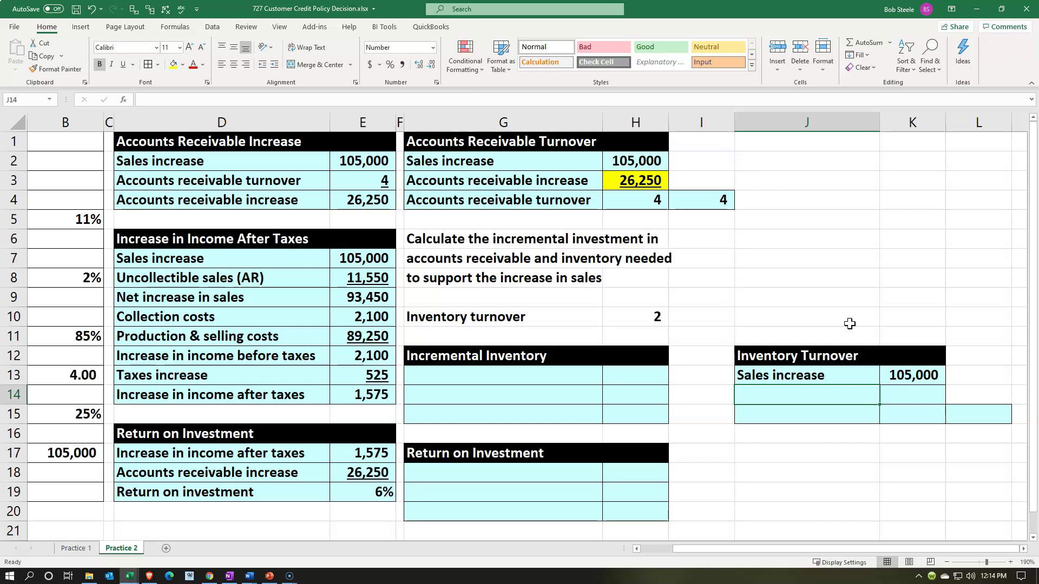
{"action": "type", "text": "Incremental inventory"}
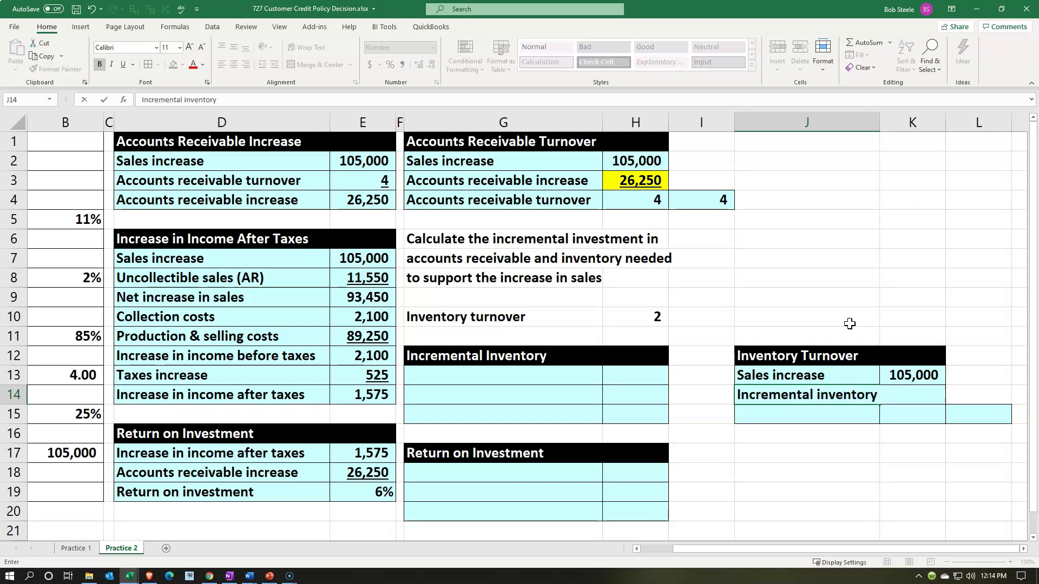
{"action": "key", "text": "Tab"}
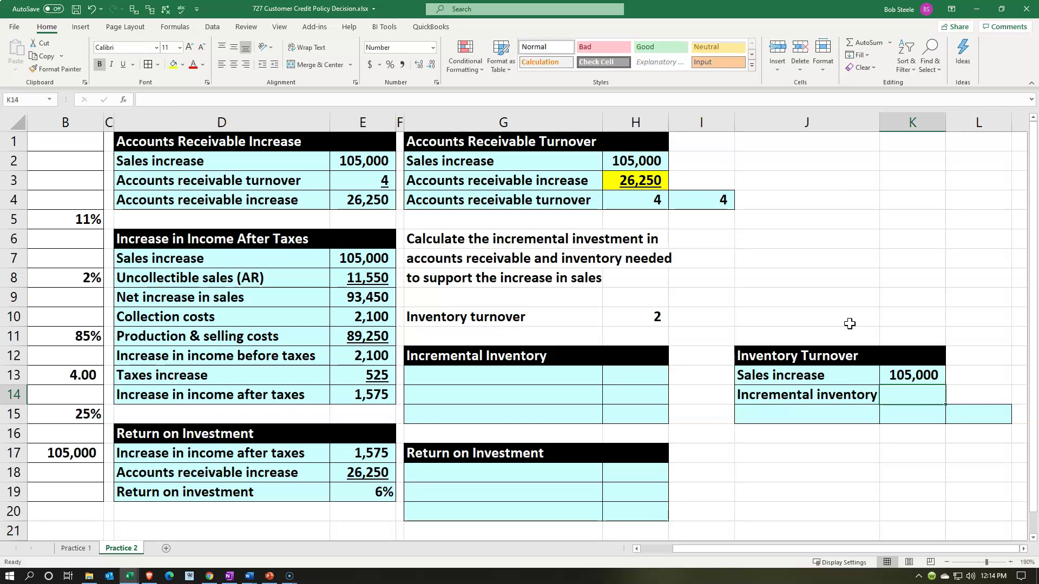
{"action": "right_click", "coordinate": [896, 393]}
{"action": "left_click", "coordinate": [913, 421]}
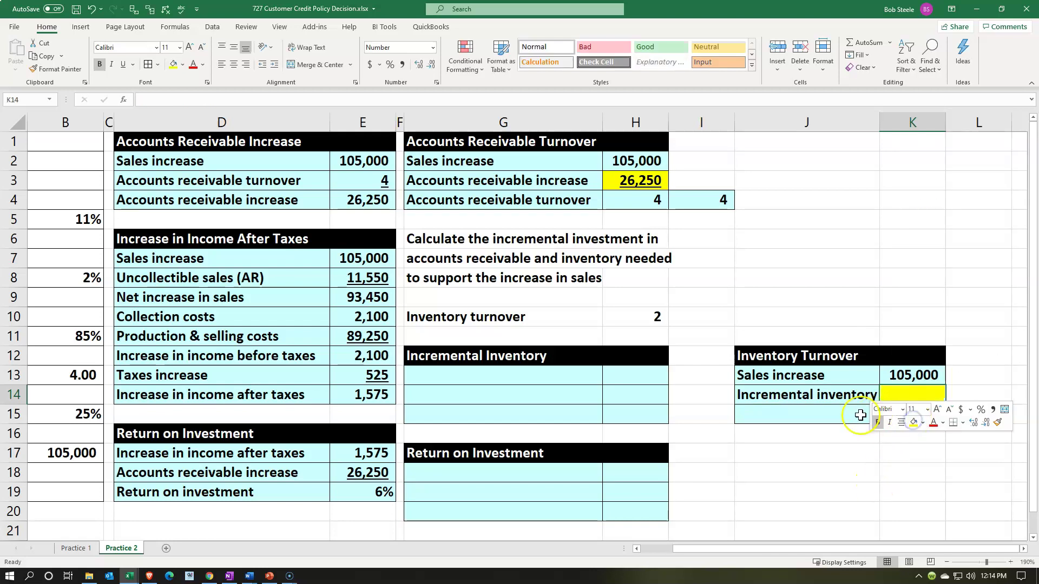
Step: Label J15 "Inventory turnover" and link K15 to the given turnover with the formula =H10
{"action": "left_click", "coordinate": [801, 415]}
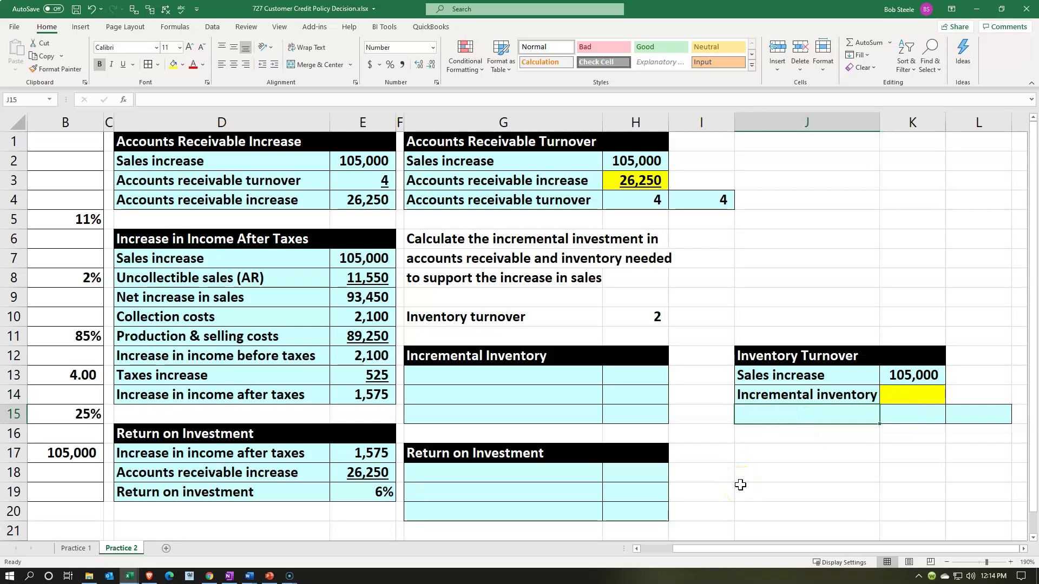
{"action": "type", "text": "Inventory turnover"}
{"action": "key", "text": "Tab"}
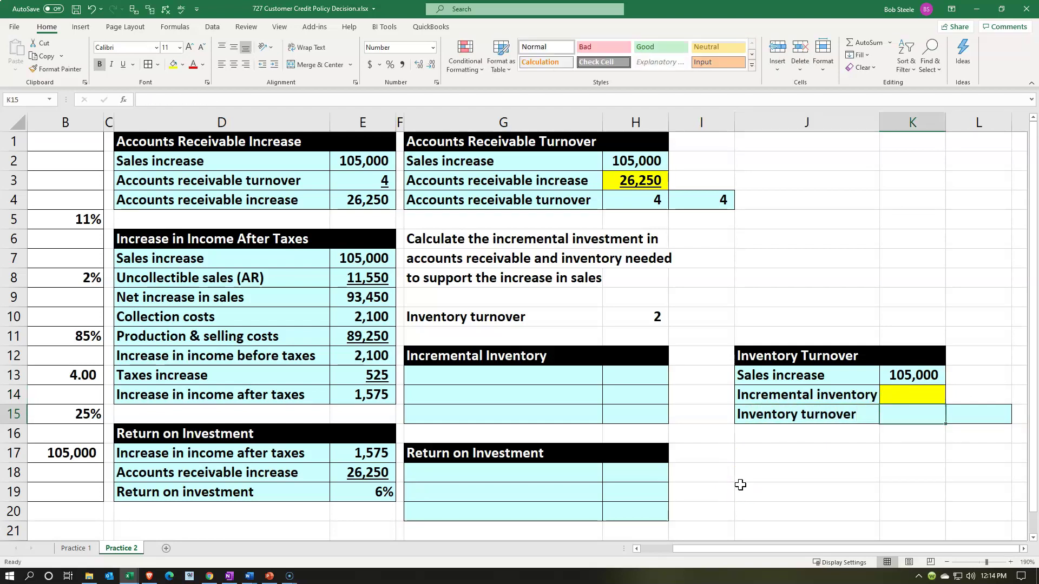
{"action": "type", "text": "="}
{"action": "key", "text": "Up"}
{"action": "key", "text": "Up"}
{"action": "key", "text": "Up"}
{"action": "key", "text": "Up"}
{"action": "key", "text": "Left"}
{"action": "key", "text": "Left"}
{"action": "key", "text": "Left"}
{"action": "key", "text": "Up"}
{"action": "key", "text": "Return"}
Step: Solve for the incremental inventory in K14 with the formula =K13/K15 and underline the amount
{"action": "key", "text": "Left"}
{"action": "key", "text": "Up"}
{"action": "key", "text": "Up"}
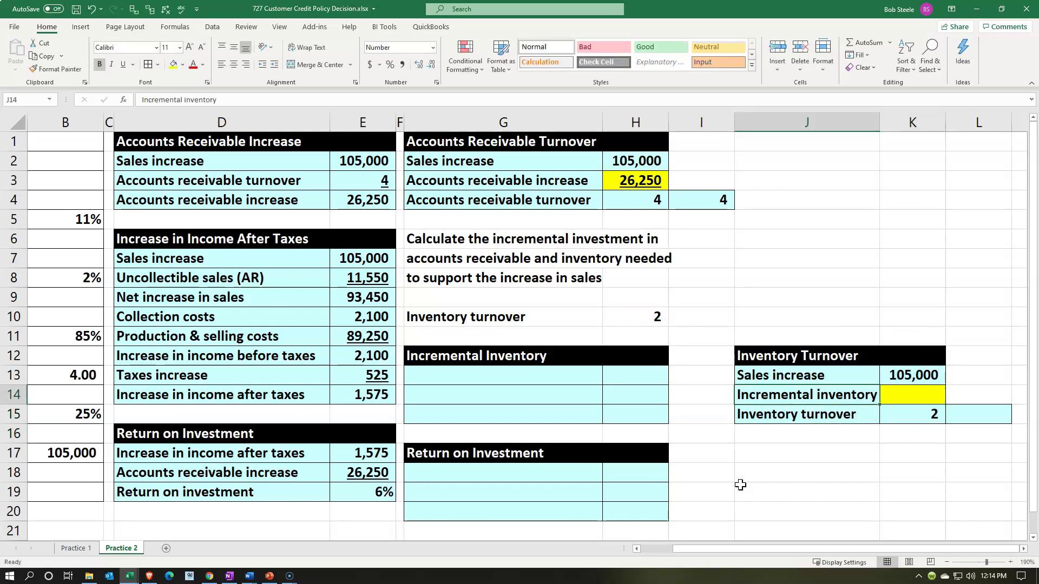
{"action": "key", "text": "Right"}
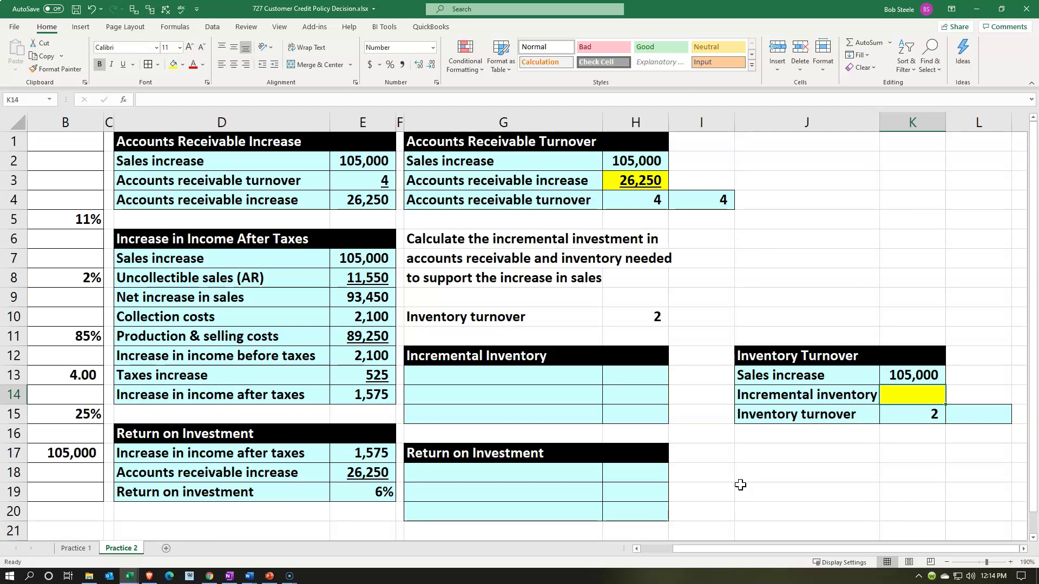
{"action": "type", "text": "="}
{"action": "key", "text": "Up"}
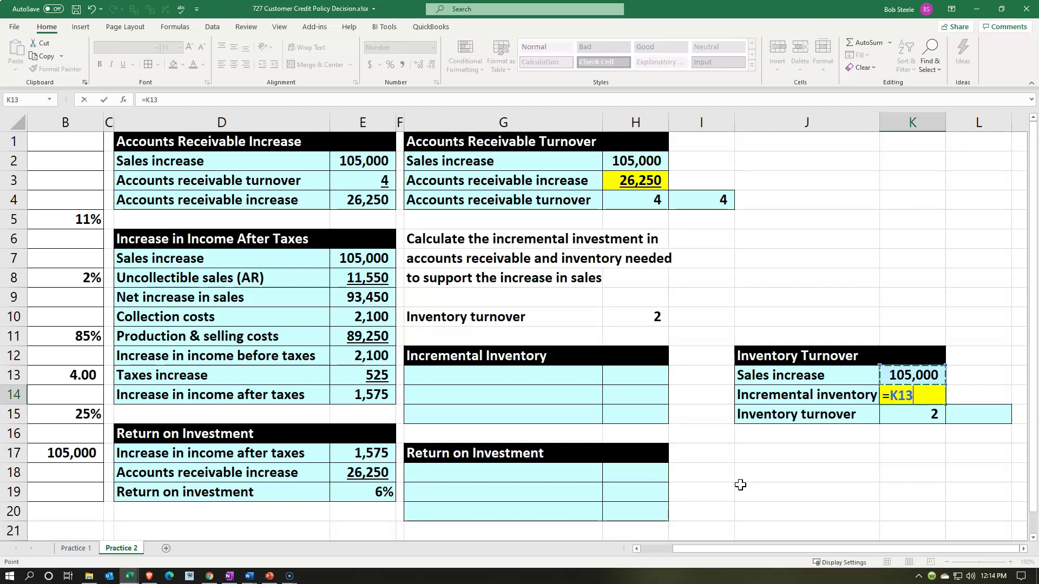
{"action": "type", "text": "/"}
{"action": "key", "text": "Down"}
{"action": "key", "text": "Return"}
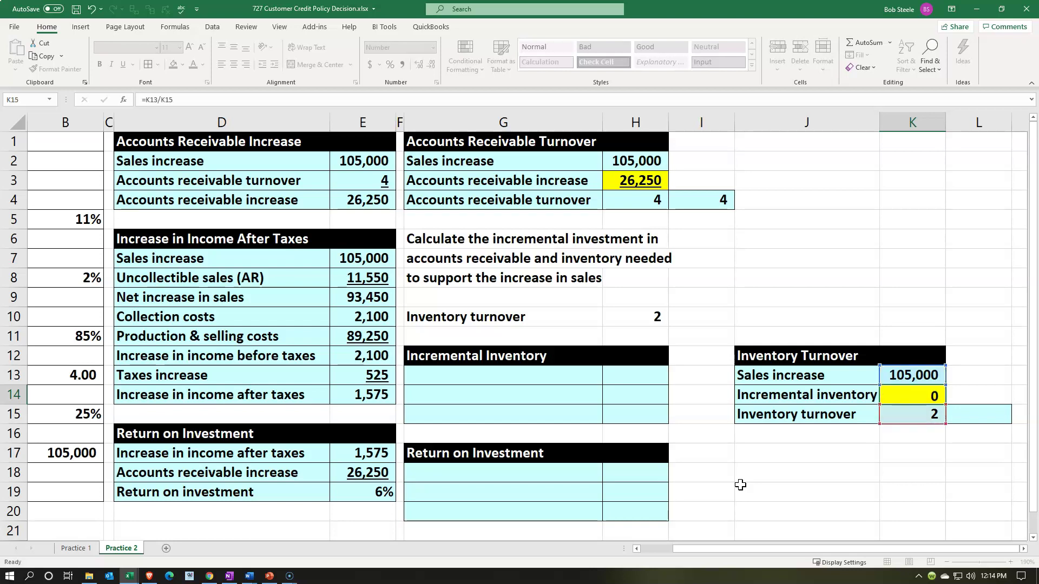
{"action": "key", "text": "Up"}
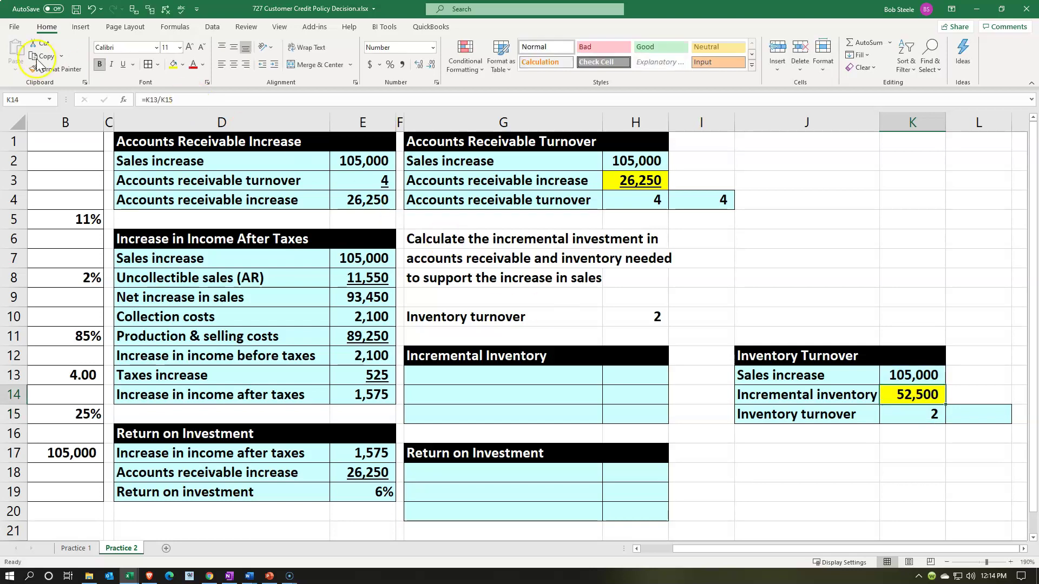
{"action": "left_click", "coordinate": [125, 65]}
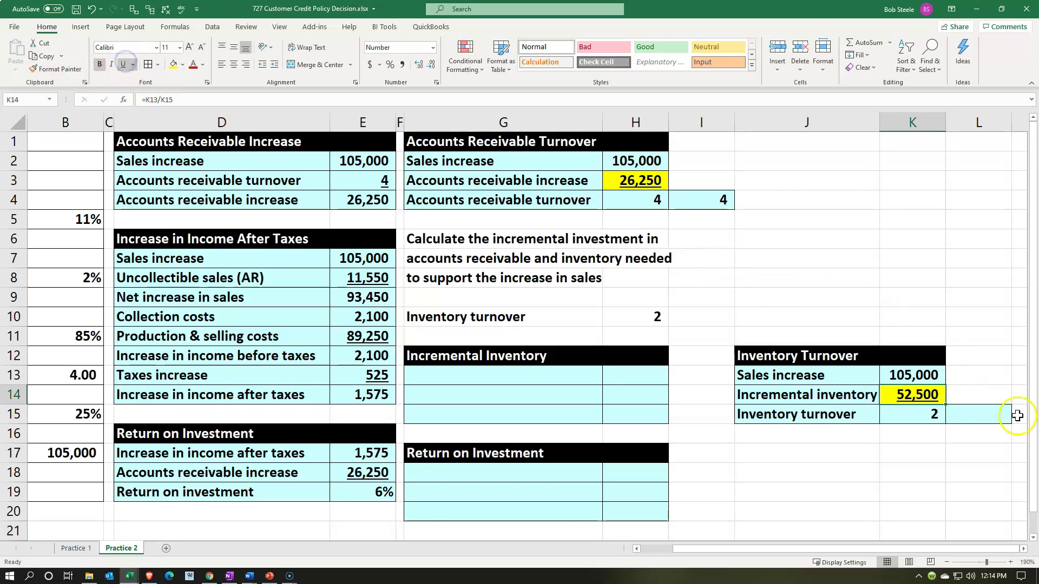
Step: Check the inventory turnover in L15 by dividing sales increase by incremental inventory with the formula =K13/K14
{"action": "left_click", "coordinate": [998, 420]}
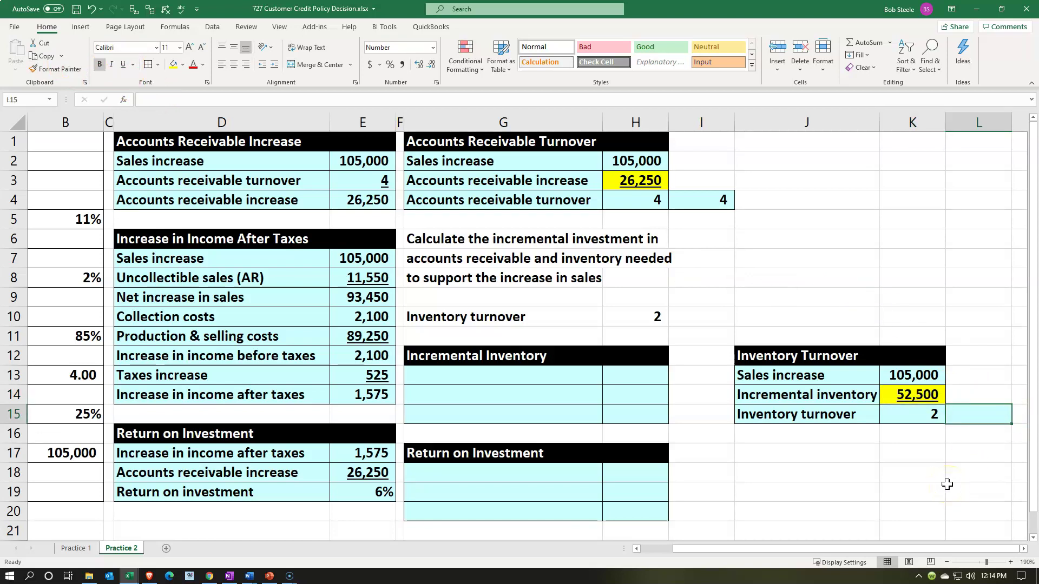
{"action": "type", "text": "="}
{"action": "key", "text": "Up"}
{"action": "key", "text": "Up"}
{"action": "key", "text": "Left"}
{"action": "type", "text": "/"}
{"action": "key", "text": "Left"}
{"action": "key", "text": "Up"}
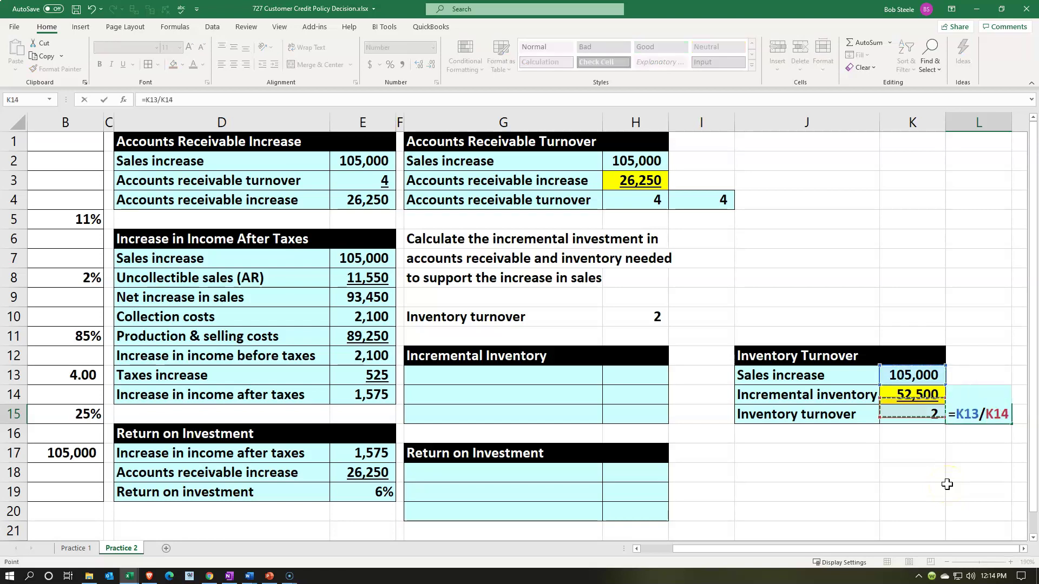
{"action": "key", "text": "Return"}
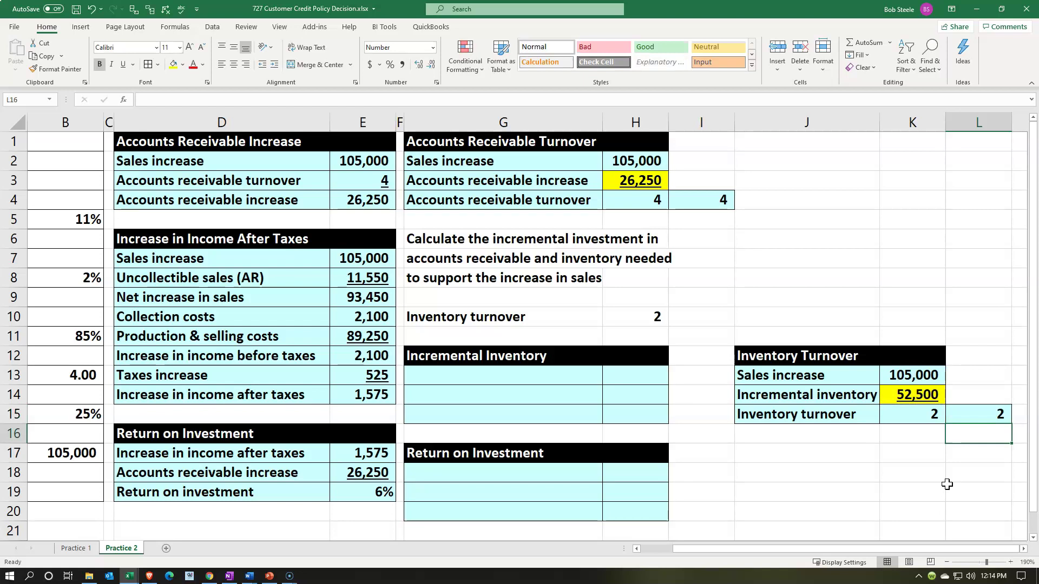
Step: Label G13 "Sales increase" as the first line of the Incremental Inventory table
{"action": "key", "text": "Left"}
{"action": "key", "text": "Left"}
{"action": "key", "text": "Left"}
{"action": "key", "text": "Left"}
{"action": "key", "text": "Left"}
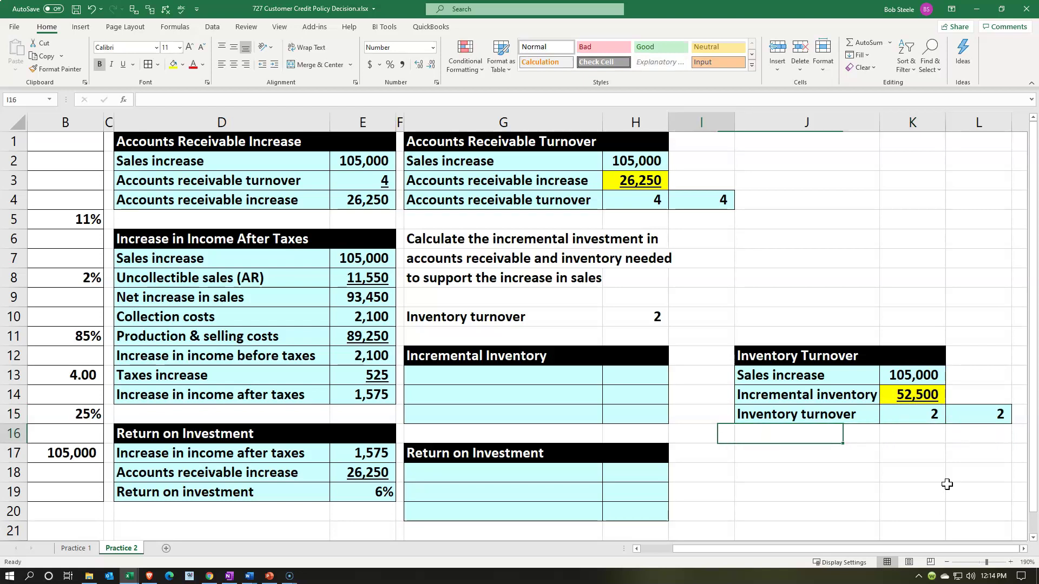
{"action": "key", "text": "Up"}
{"action": "key", "text": "Up"}
{"action": "key", "text": "Up"}
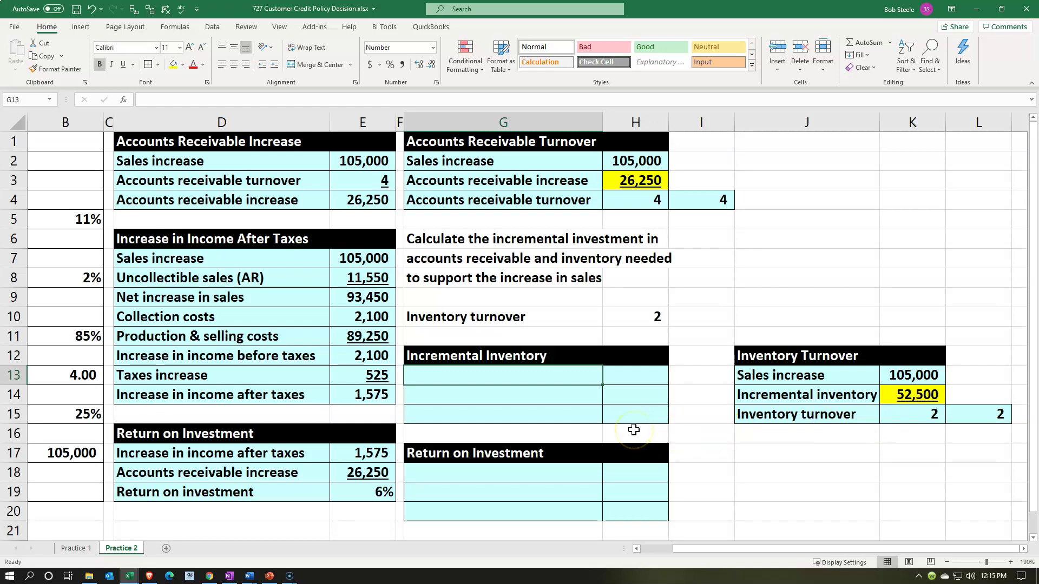
{"action": "type", "text": "Sales increase"}
{"action": "key", "text": "Tab"}
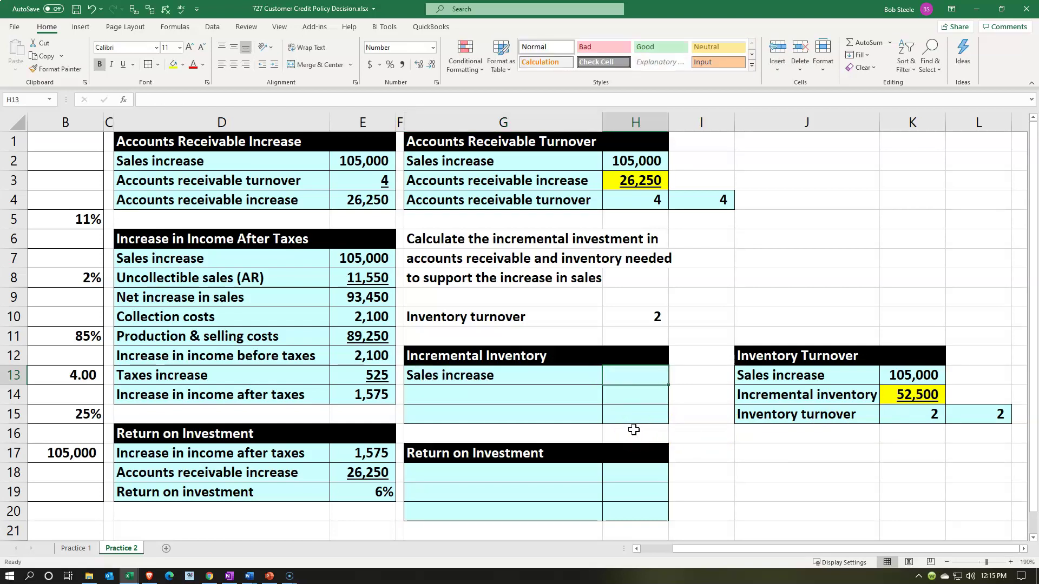
Step: Link H13 in the Incremental Inventory table to the given sales increase with the formula =B17
{"action": "type", "text": "="}
{"action": "key", "text": "Left"}
{"action": "key", "text": "Left"}
{"action": "key", "text": "Left"}
{"action": "key", "text": "Left"}
{"action": "key", "text": "Left"}
{"action": "key", "text": "Left"}
{"action": "key", "text": "Down"}
{"action": "key", "text": "Down"}
{"action": "key", "text": "Down"}
{"action": "key", "text": "Down"}
{"action": "key", "text": "Return"}
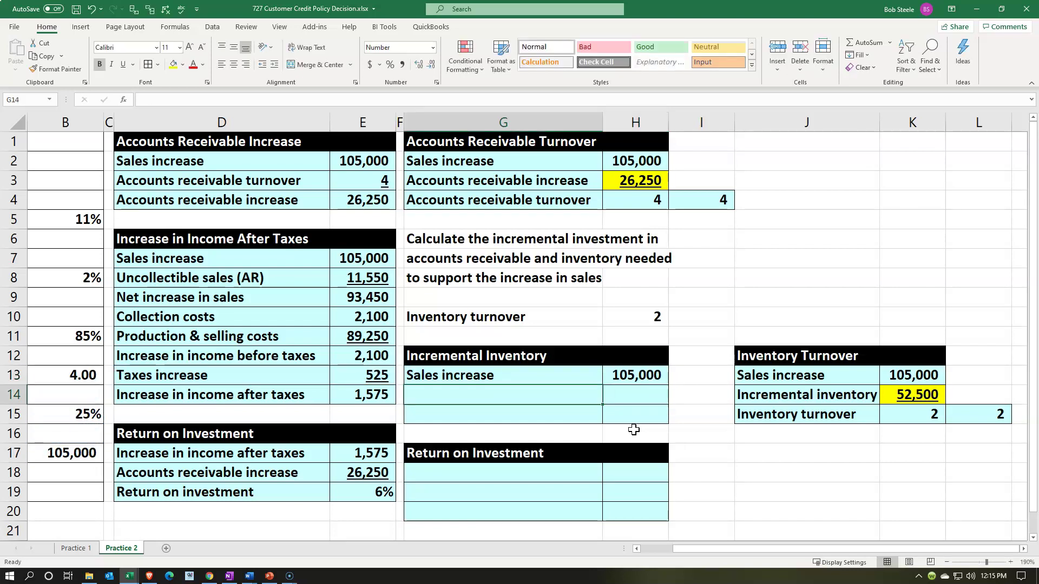
Step: Link the label in G14 to the inventory turnover label with the formula =G10
{"action": "type", "text": "="}
{"action": "key", "text": "Right"}
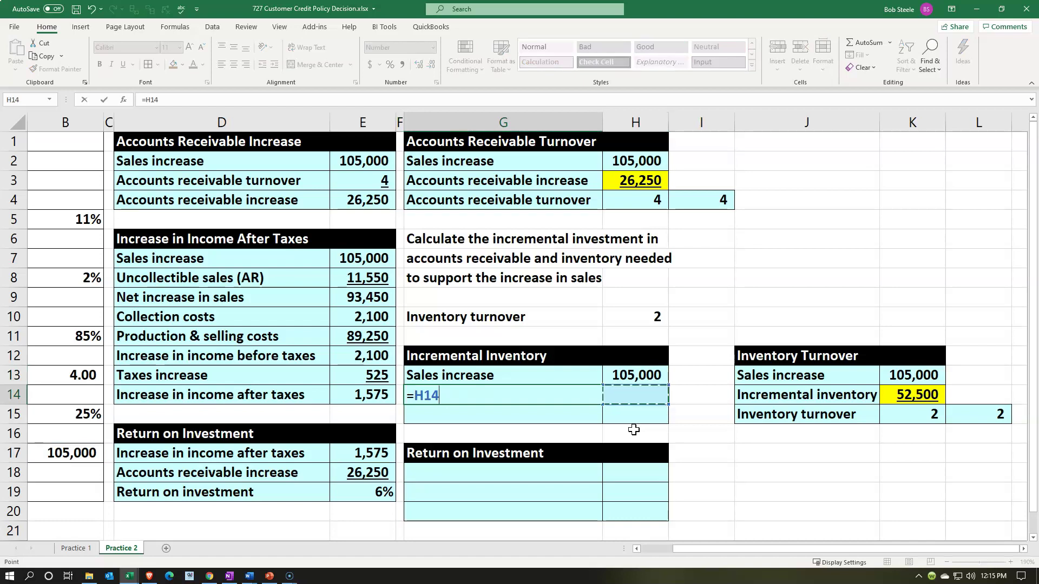
{"action": "key", "text": "Up"}
{"action": "key", "text": "Up"}
{"action": "key", "text": "Up"}
{"action": "key", "text": "Up"}
{"action": "key", "text": "Left"}
{"action": "key", "text": "Tab"}
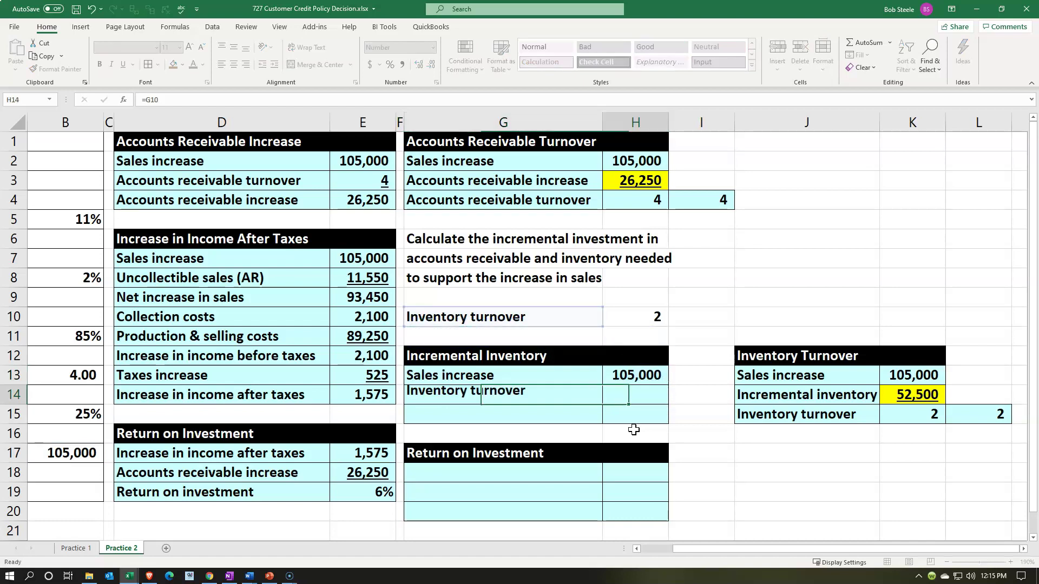
Step: Link H14 in the Incremental Inventory table to the given inventory turnover with the formula =H10, and underline it
{"action": "type", "text": "="}
{"action": "key", "text": "Up"}
{"action": "key", "text": "Up"}
{"action": "key", "text": "Up"}
{"action": "key", "text": "Up"}
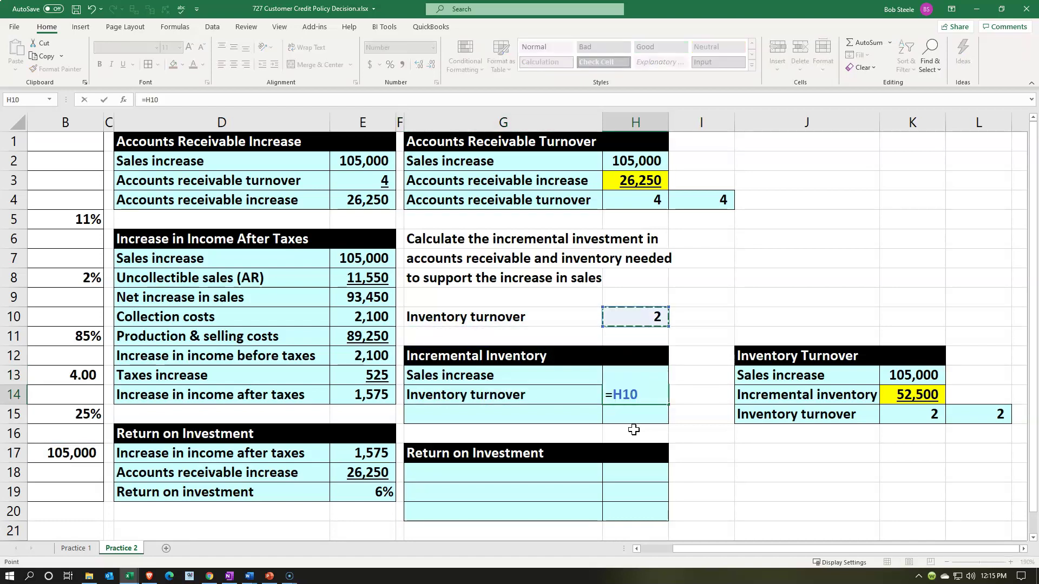
{"action": "key", "text": "ctrl+Return"}
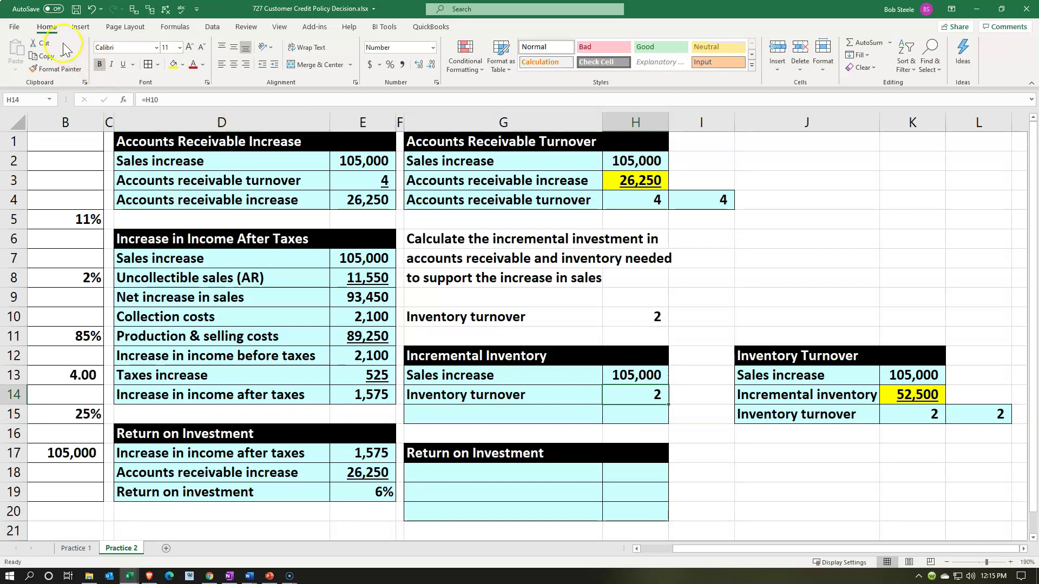
{"action": "left_click", "coordinate": [123, 66]}
Step: Label G15 "Incremental inventory" as the result line of the Incremental Inventory table
{"action": "key", "text": "Down"}
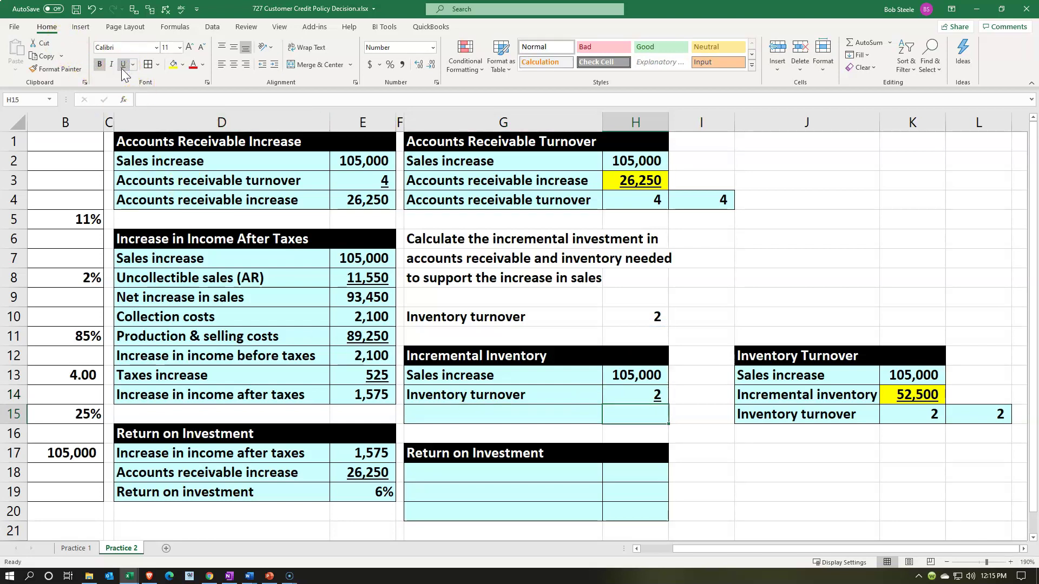
{"action": "key", "text": "Left"}
{"action": "type", "text": "Inc"}
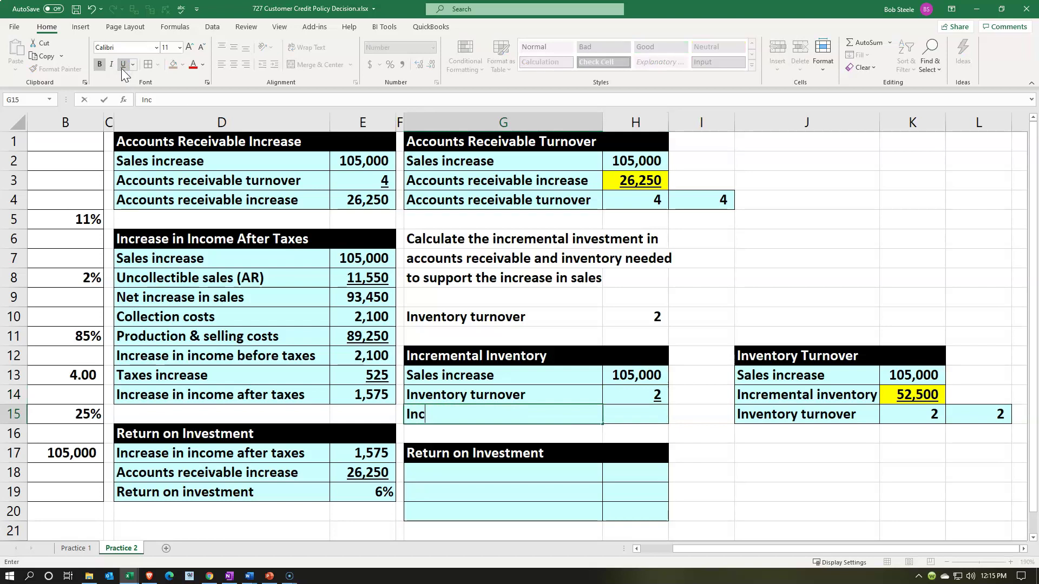
{"action": "type", "text": "remental inventory"}
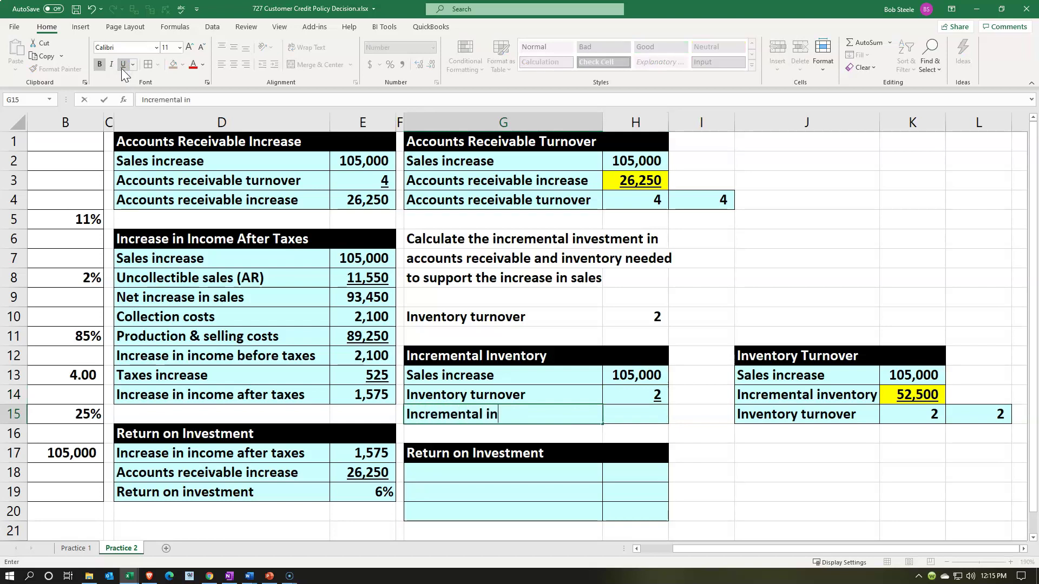
{"action": "key", "text": "ctrl+Return"}
Step: Calculate the incremental inventory in H15 by dividing sales increase by inventory turnover with the formula =H13/H14
{"action": "key", "text": "Right"}
{"action": "type", "text": "="}
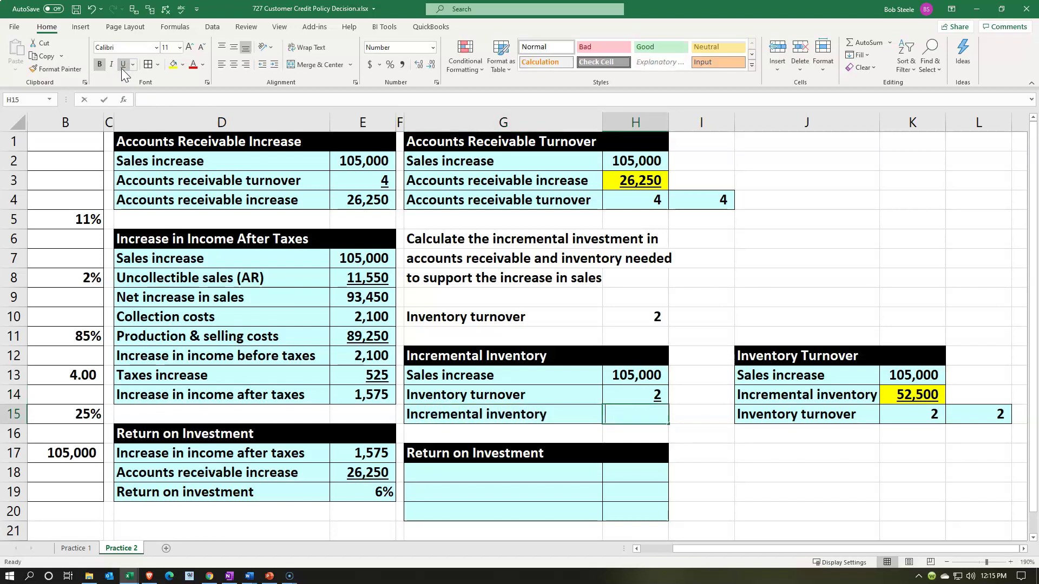
{"action": "key", "text": "Up"}
{"action": "key", "text": "Up"}
{"action": "type", "text": "/"}
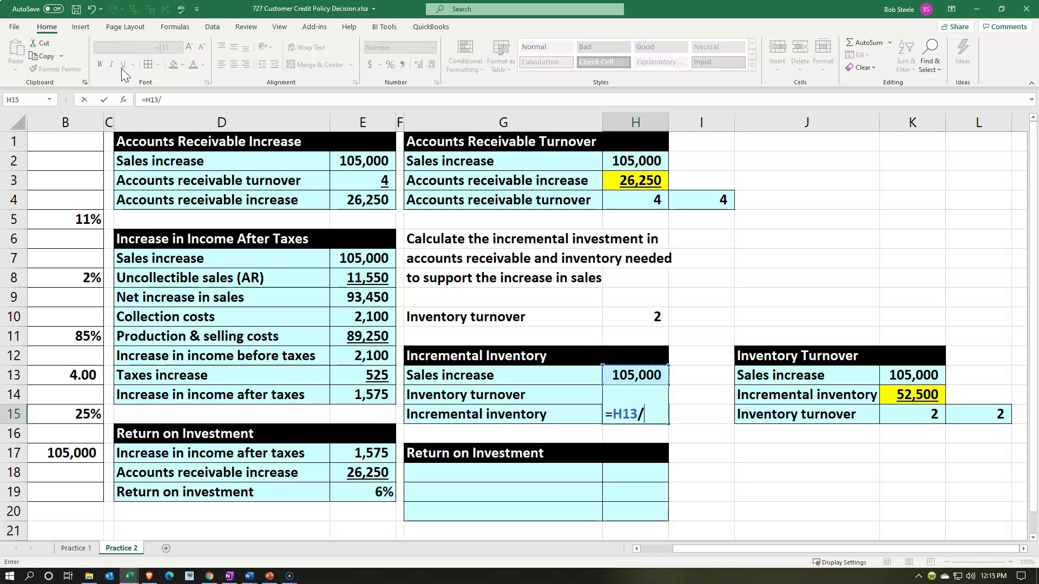
{"action": "key", "text": "Up"}
{"action": "key", "text": "Return"}
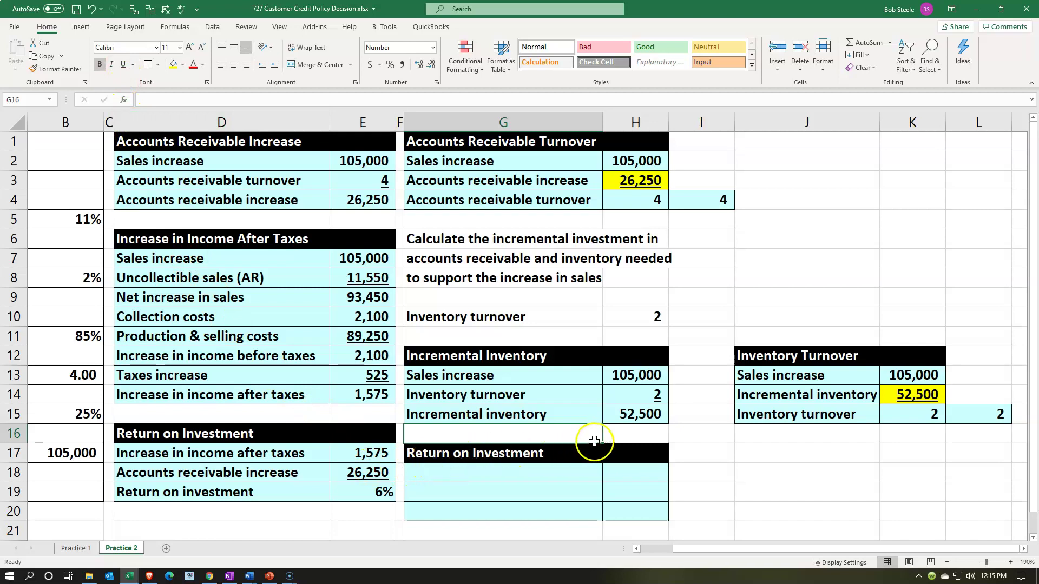
Step: Check the combined sum of the incremental inventory in H15 and the accounts receivable increase in E4
{"action": "left_click", "coordinate": [617, 427]}
{"action": "left_click", "coordinate": [636, 410]}
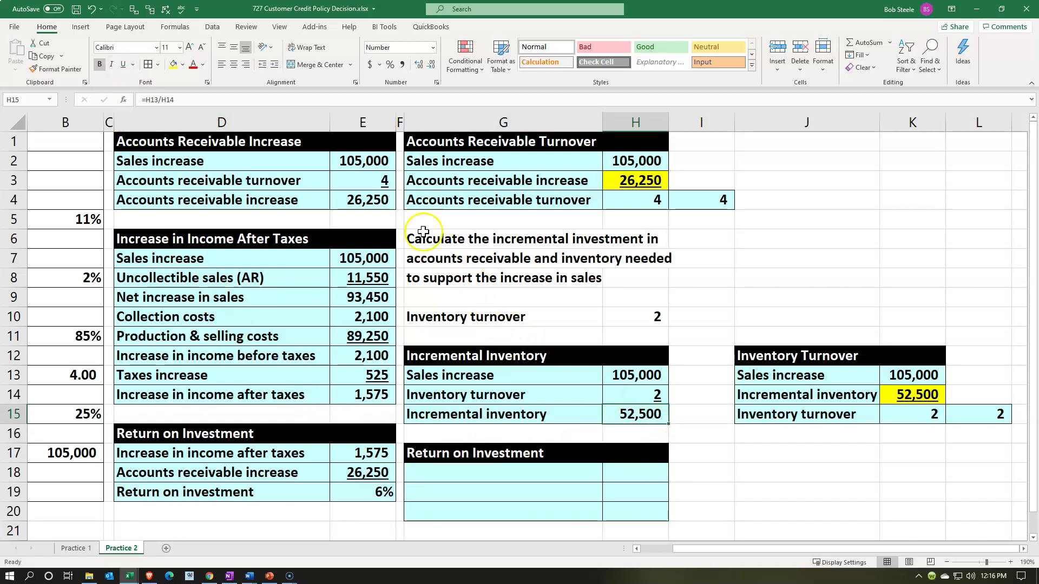
{"action": "left_click", "coordinate": [372, 199], "text": "ctrl"}
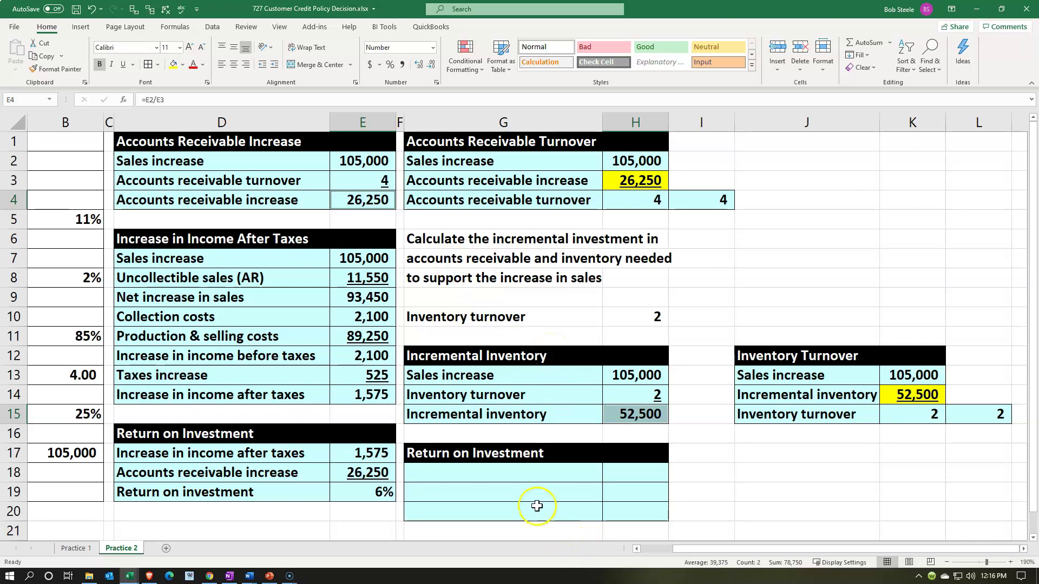
Step: Link the label in G18 of the second Return on Investment table to the after-tax income label with the formula =D14
{"action": "left_click", "coordinate": [479, 466]}
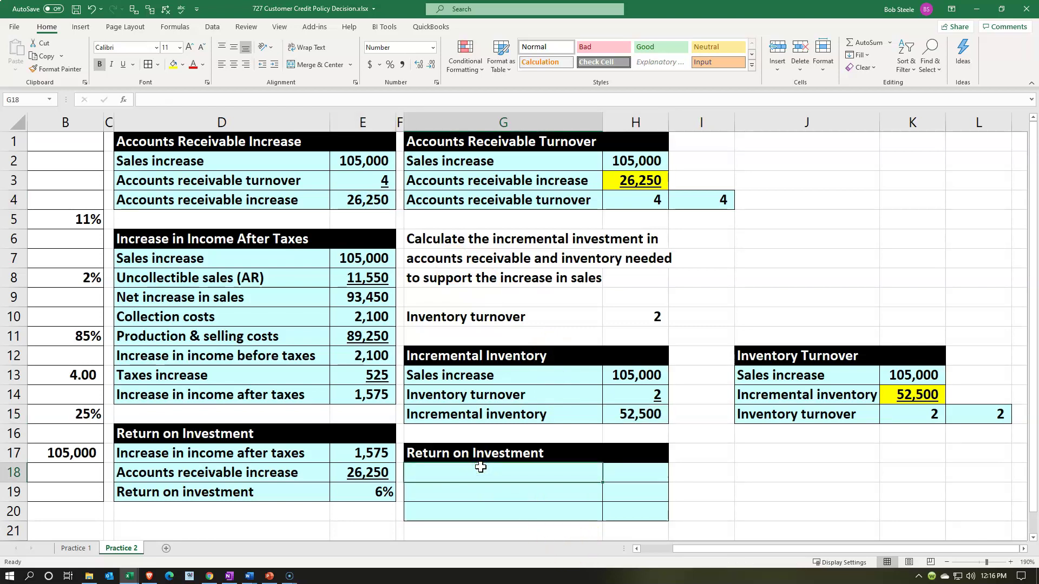
{"action": "type", "text": "="}
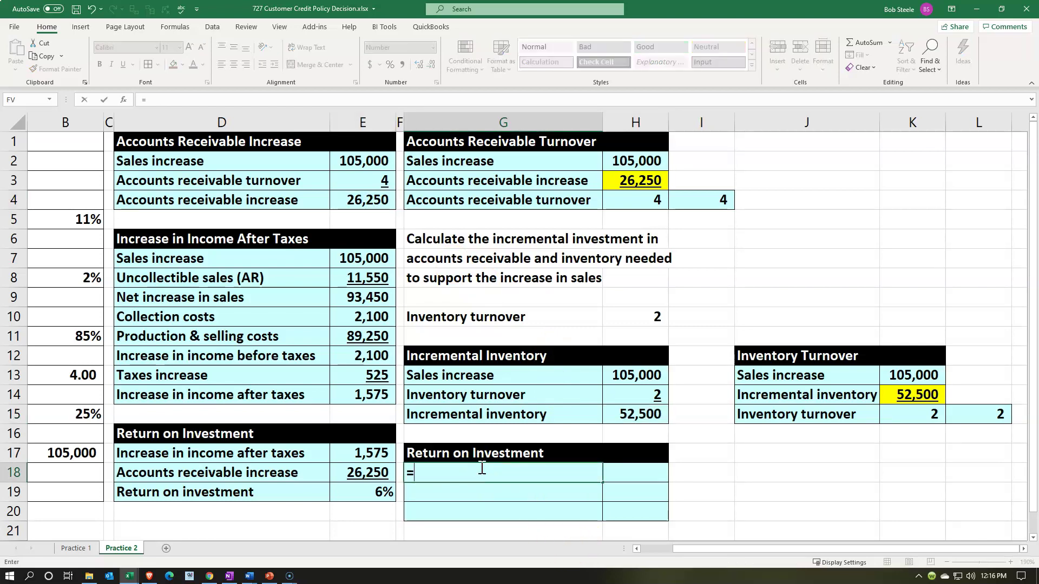
{"action": "key", "text": "Left"}
{"action": "key", "text": "Left"}
{"action": "key", "text": "Left"}
{"action": "key", "text": "Up"}
{"action": "key", "text": "Up"}
{"action": "key", "text": "Up"}
{"action": "key", "text": "Up"}
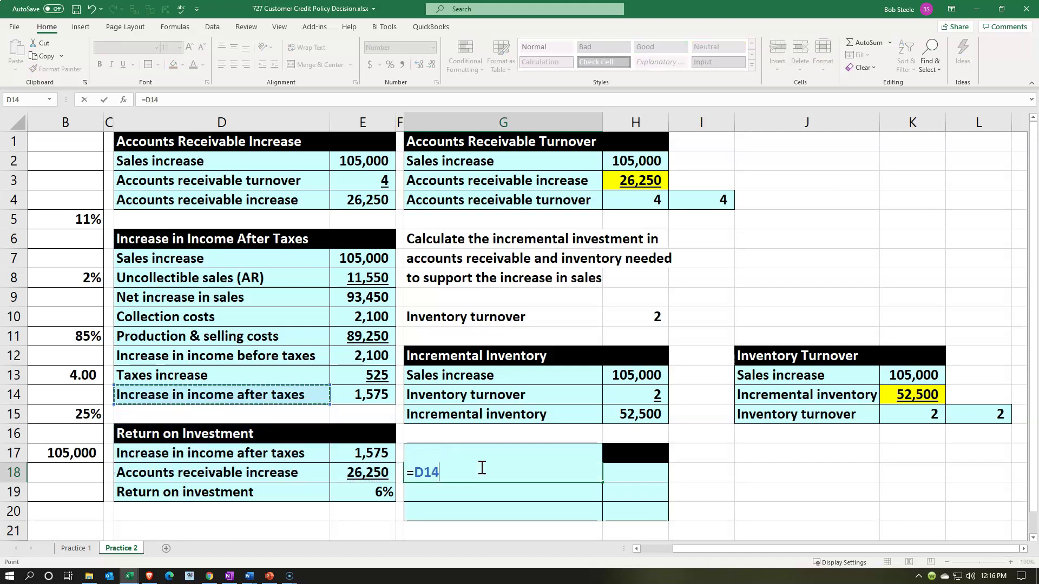
{"action": "key", "text": "Tab"}
Step: Link H18 to the calculated increase in income after taxes with the formula =E14
{"action": "type", "text": "="}
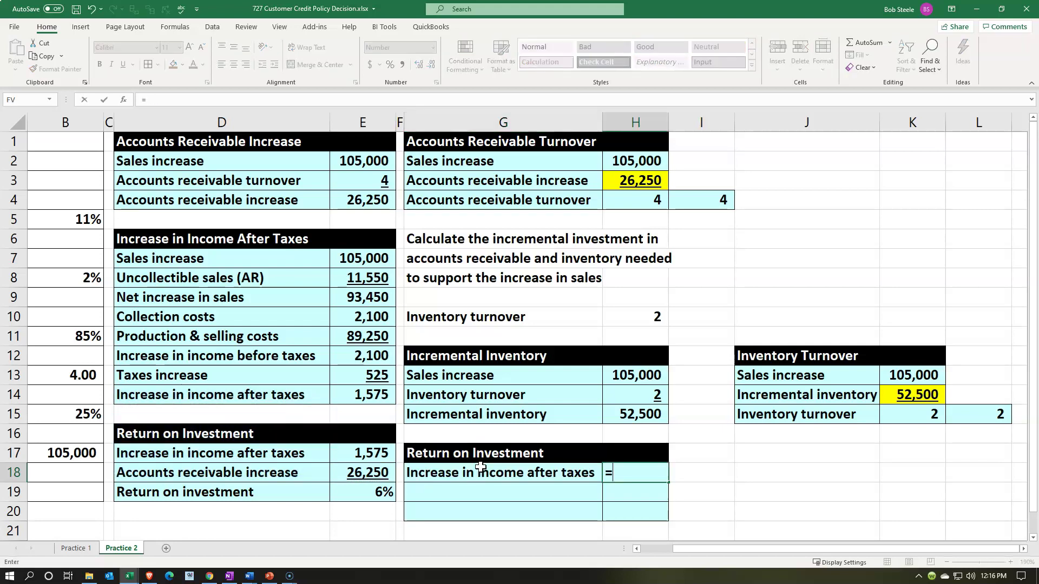
{"action": "key", "text": "Left"}
{"action": "key", "text": "Left"}
{"action": "key", "text": "Left"}
{"action": "key", "text": "Up"}
{"action": "key", "text": "Up"}
{"action": "key", "text": "Up"}
{"action": "key", "text": "Up"}
{"action": "key", "text": "Return"}
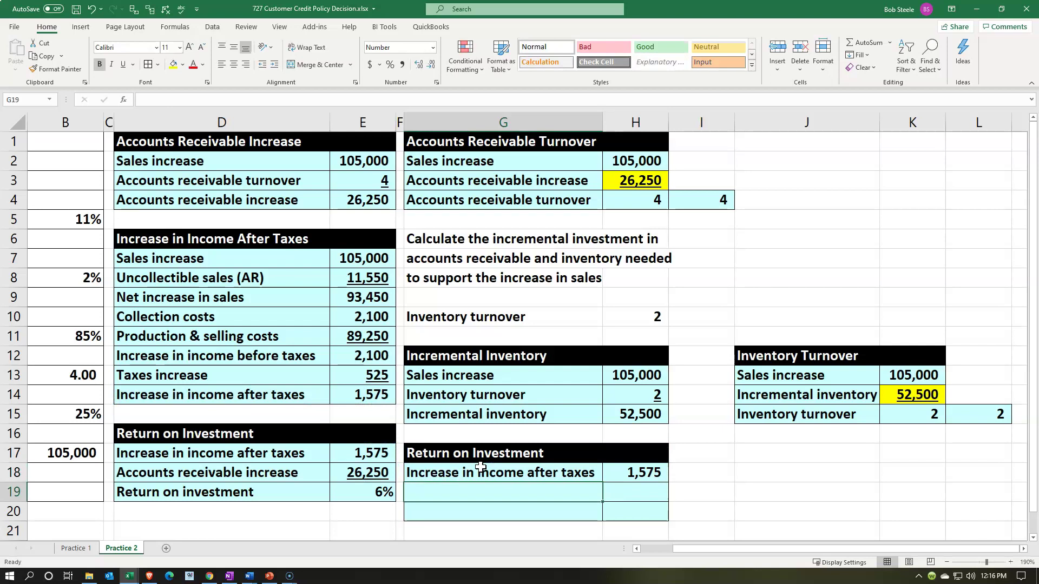
Step: Add a "Total investment" line in row 19 that sums incremental inventory and accounts receivable increase with =H15+E4 in H19
{"action": "type", "text": "Total investment"}
{"action": "key", "text": "Tab"}
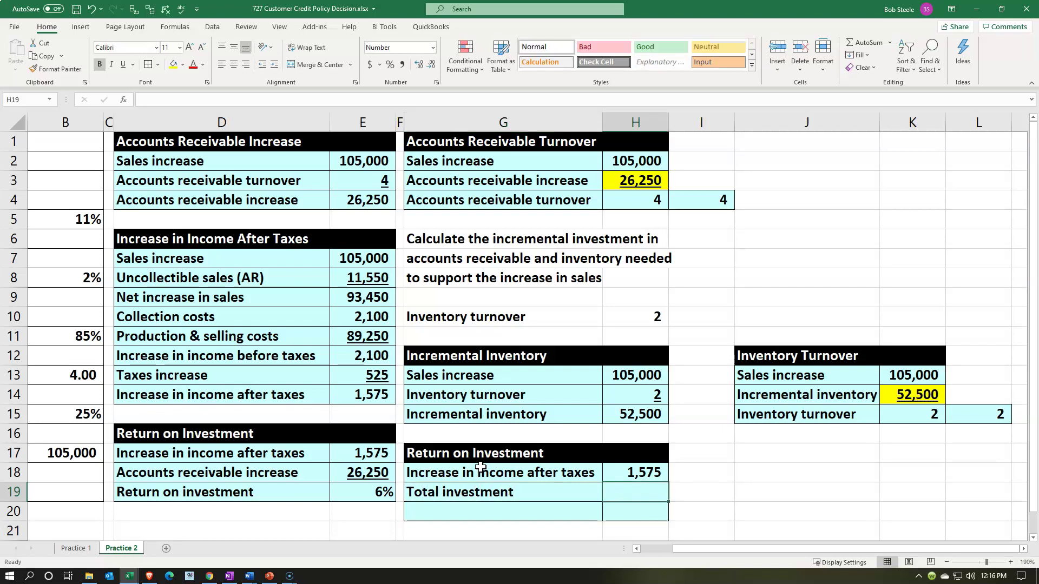
{"action": "type", "text": "="}
{"action": "key", "text": "Up"}
{"action": "key", "text": "Up"}
{"action": "key", "text": "Up"}
{"action": "key", "text": "Up"}
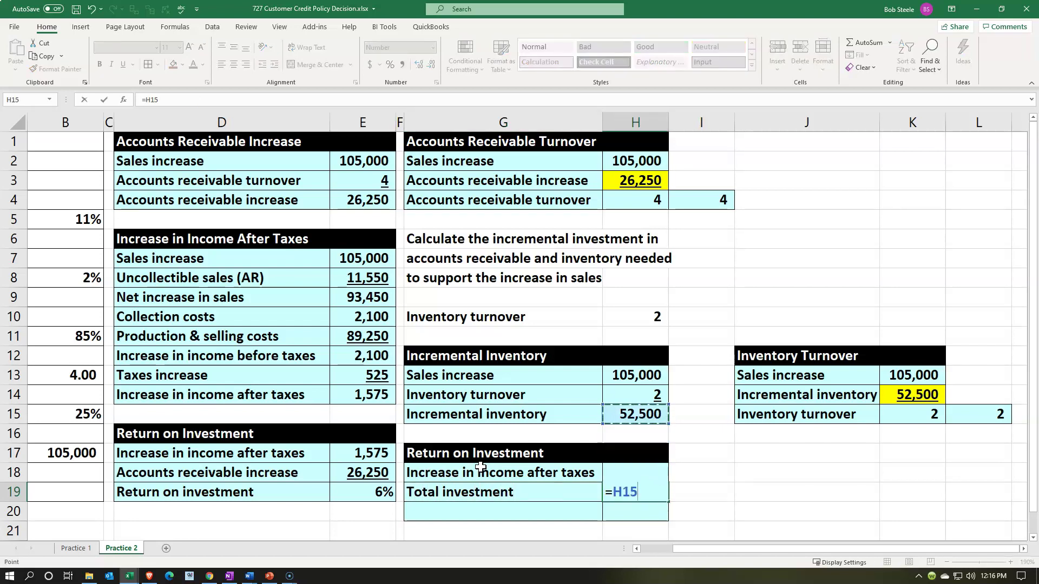
{"action": "type", "text": "+"}
{"action": "key", "text": "Up"}
{"action": "key", "text": "Up"}
{"action": "key", "text": "Up"}
{"action": "key", "text": "Up"}
{"action": "key", "text": "Up"}
{"action": "key", "text": "Up"}
{"action": "key", "text": "Up"}
{"action": "key", "text": "Up"}
{"action": "key", "text": "Up"}
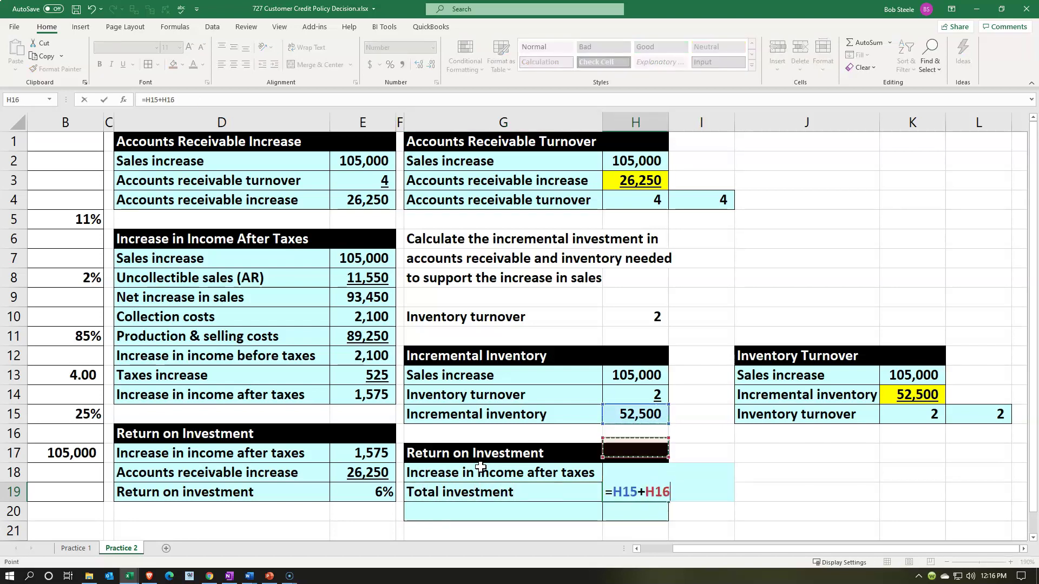
{"action": "key", "text": "Up"}
{"action": "key", "text": "Up"}
{"action": "key", "text": "Up"}
{"action": "key", "text": "Up"}
{"action": "key", "text": "Left"}
{"action": "key", "text": "Left"}
{"action": "key", "text": "Left"}
{"action": "key", "text": "Up"}
{"action": "key", "text": "Up"}
{"action": "key", "text": "Return"}
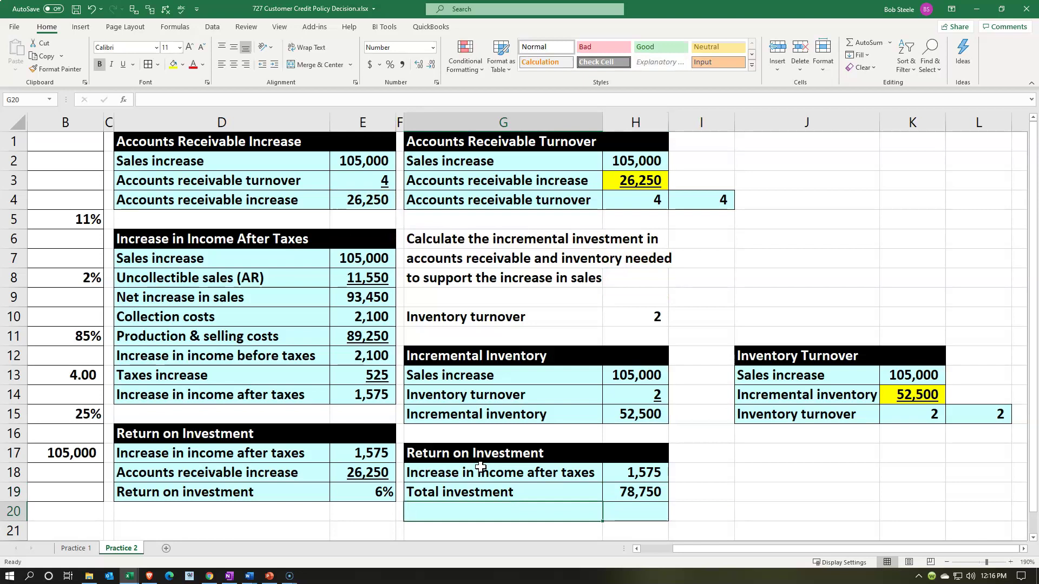
Step: Label G20 "Return on investment" as the table's result line
{"action": "type", "text": "Re"}
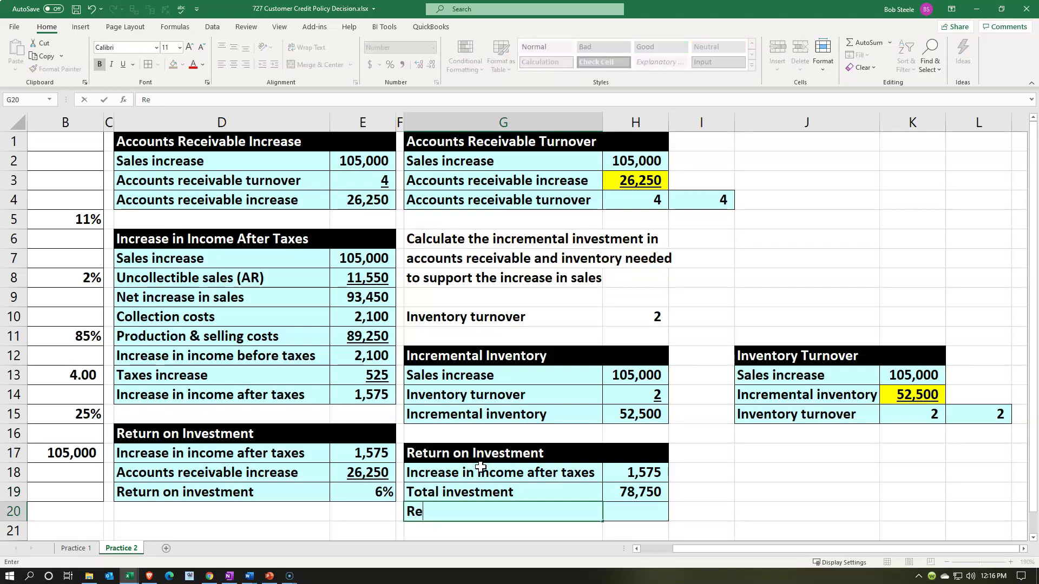
{"action": "type", "text": "turn on investment"}
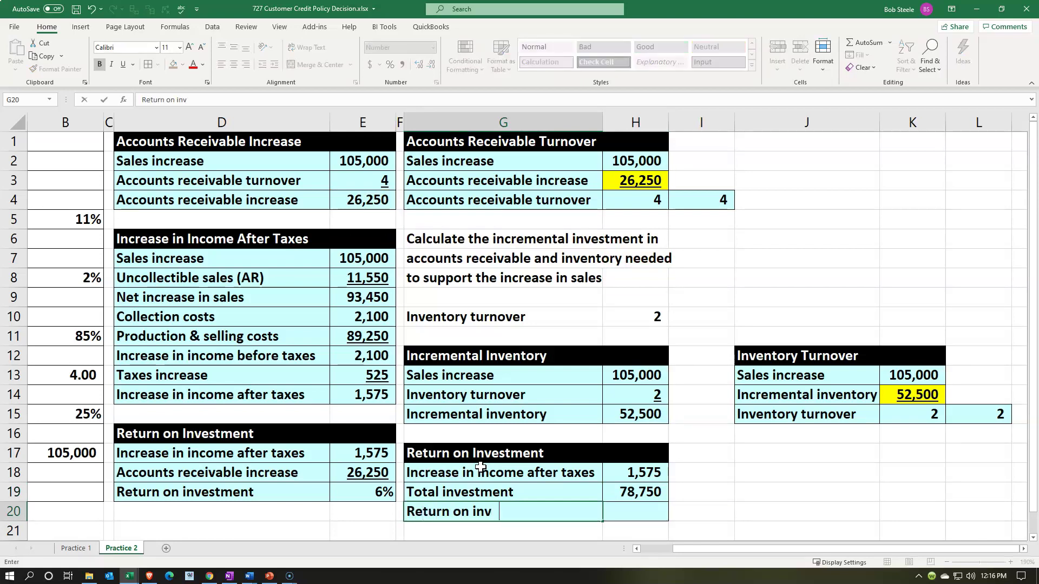
{"action": "key", "text": "Tab"}
Step: Calculate the return on investment in H20 with the formula =H18/H19 and format it as a percentage
{"action": "type", "text": "="}
{"action": "key", "text": "Up"}
{"action": "key", "text": "Up"}
{"action": "type", "text": "/"}
{"action": "key", "text": "Up"}
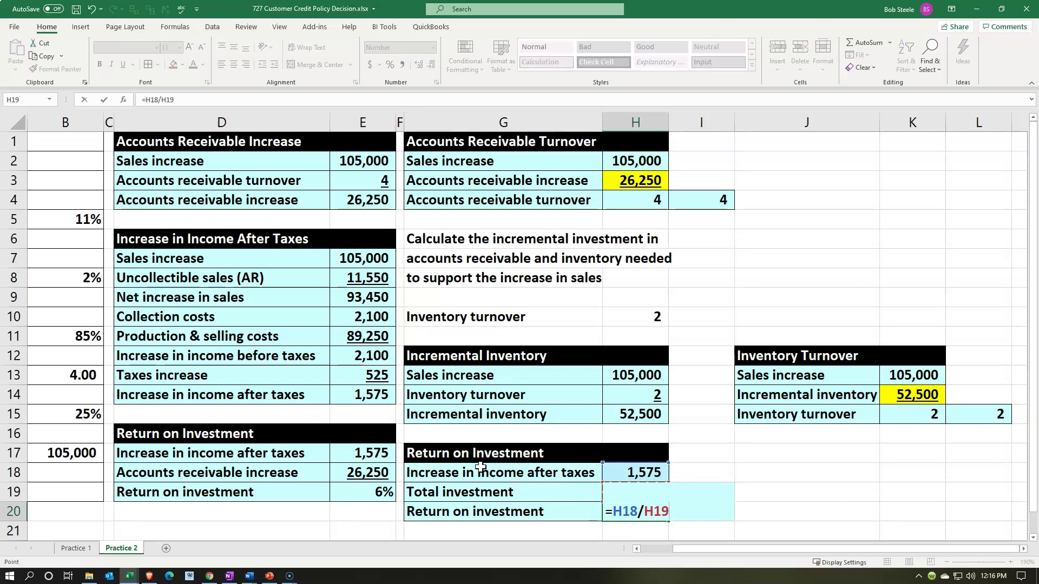
{"action": "key", "text": "Return"}
{"action": "key", "text": "Up"}
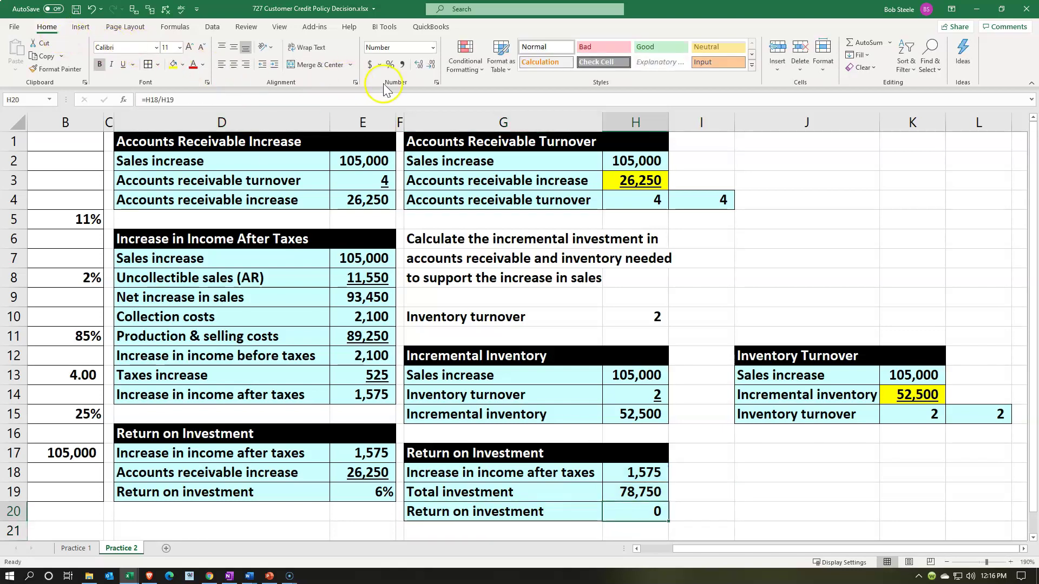
{"action": "left_click", "coordinate": [390, 65]}
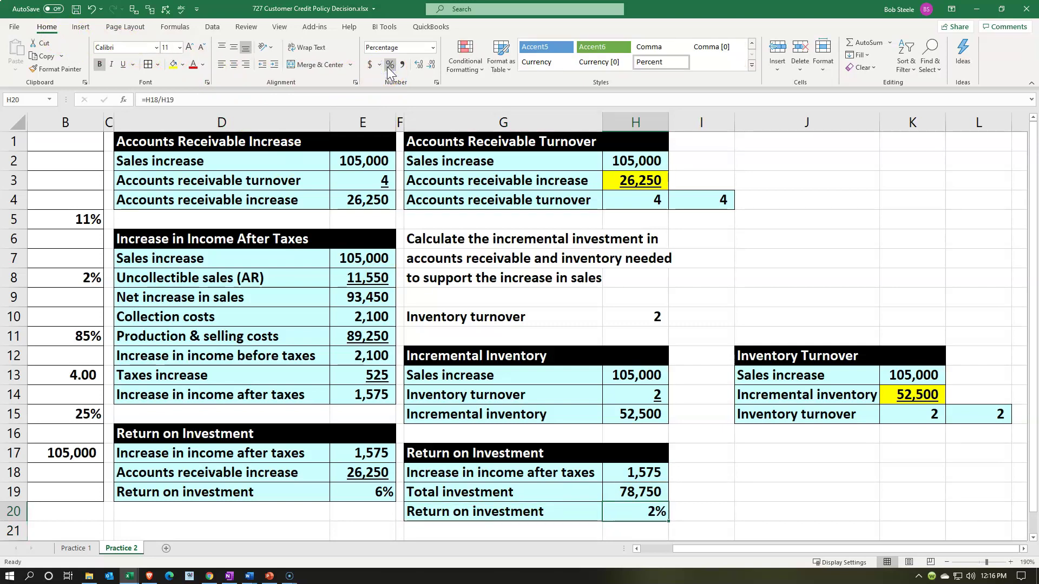
Step: Underline the total investment amount in H19
{"action": "left_click", "coordinate": [616, 494]}
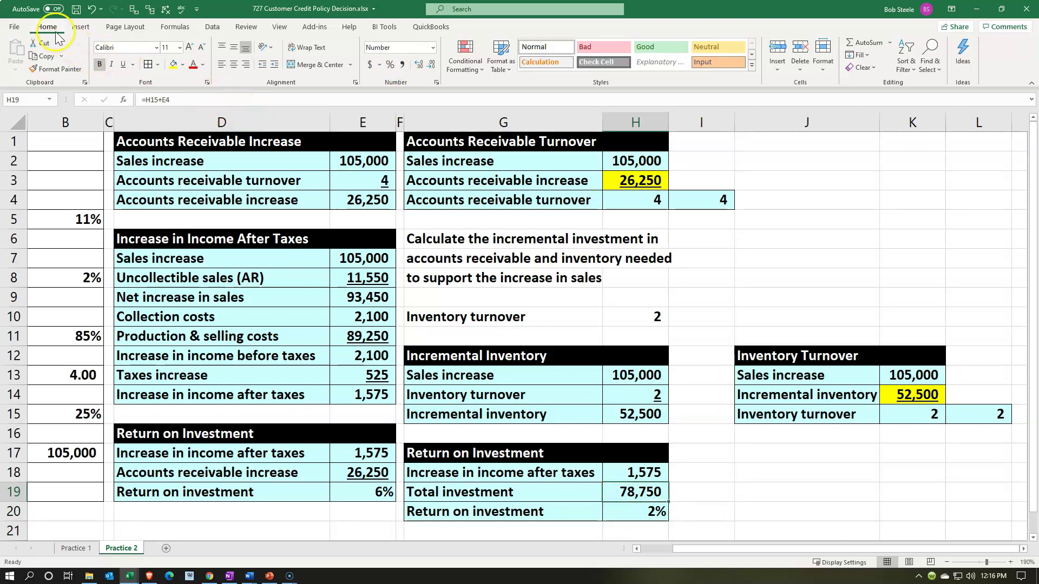
{"action": "left_click", "coordinate": [123, 64]}
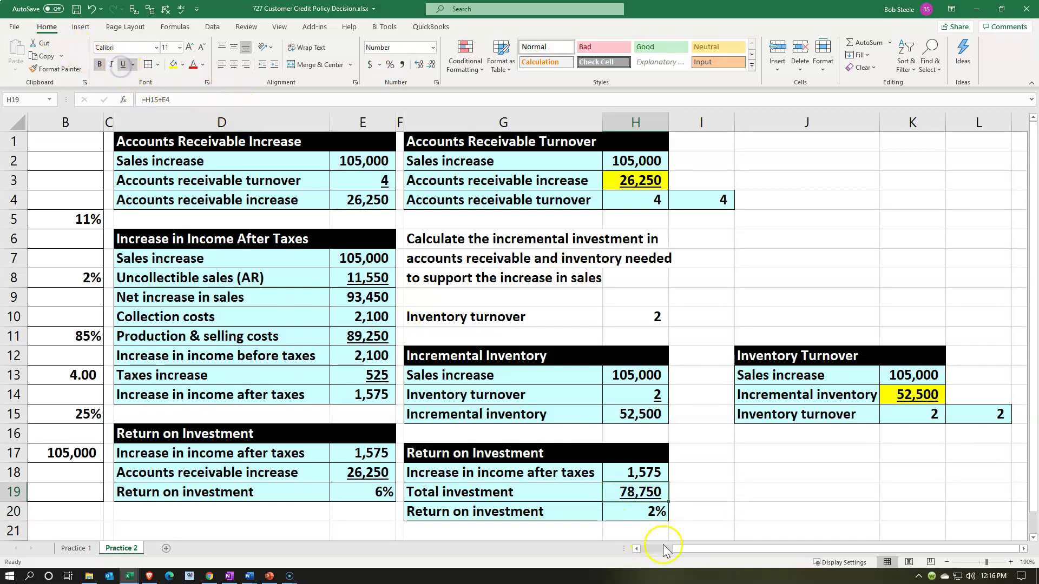
{"action": "left_click", "coordinate": [746, 474]}
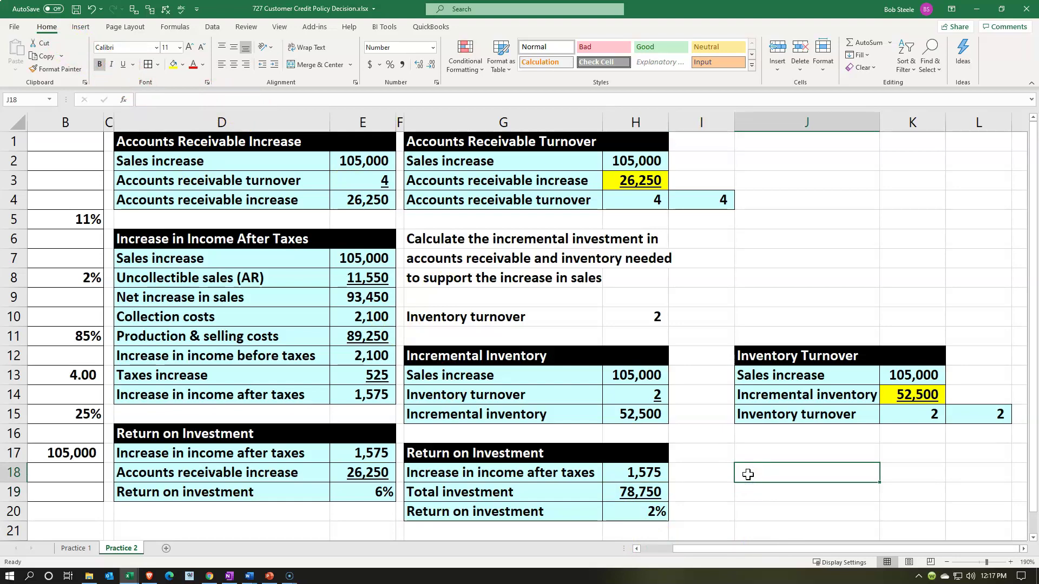